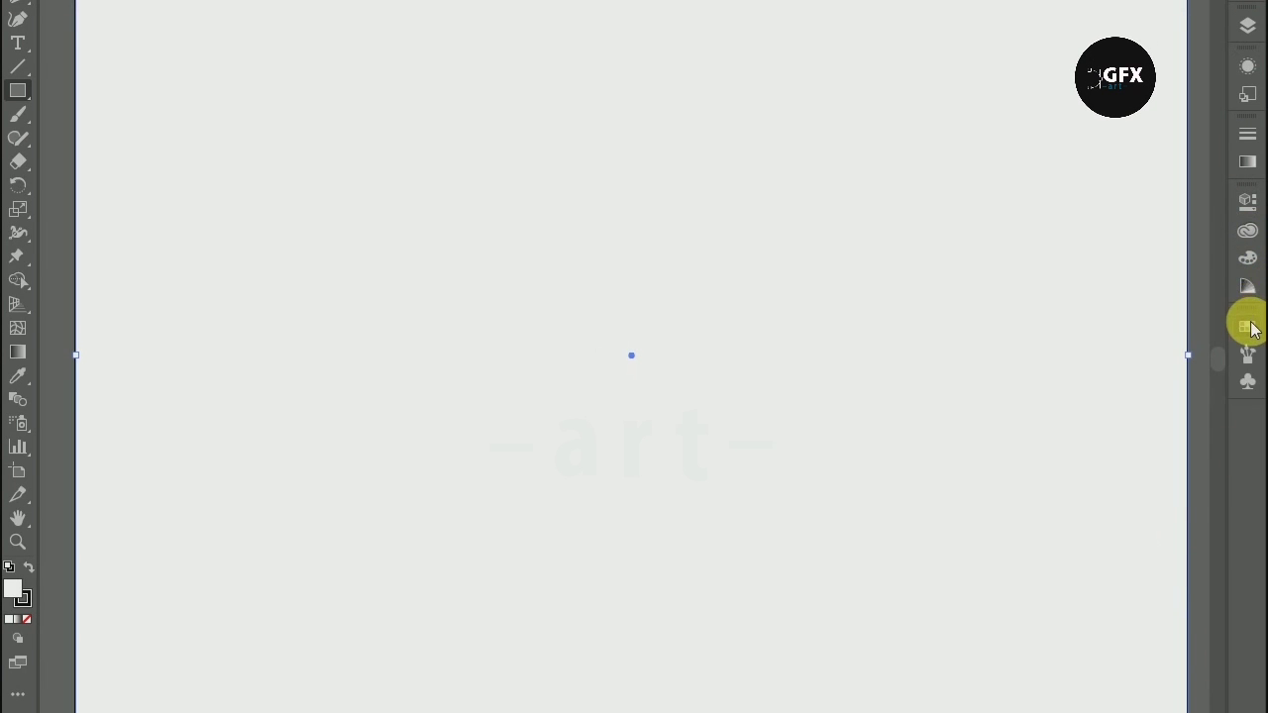
Step: Fill the background rectangle with dark navy 001E3F after trying red, pink, purple and blue hues
{"action": "left_click", "coordinate": [1250, 262]}
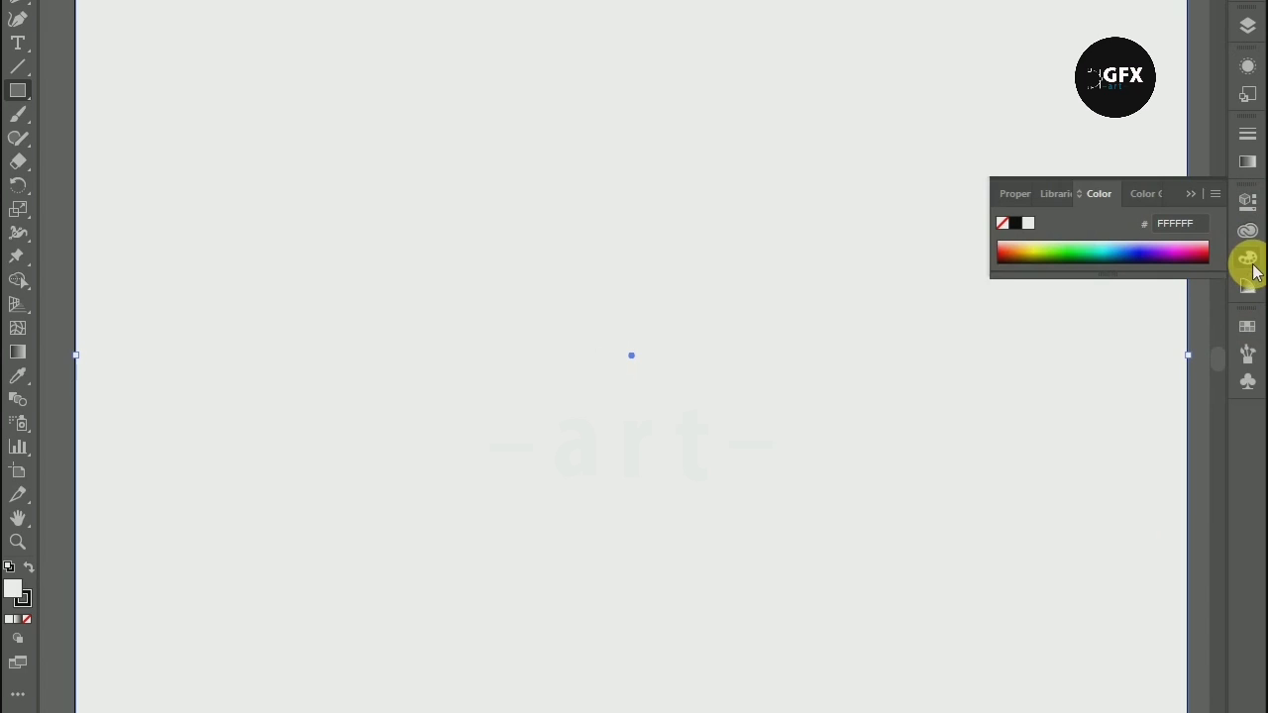
{"action": "left_click", "coordinate": [1203, 257]}
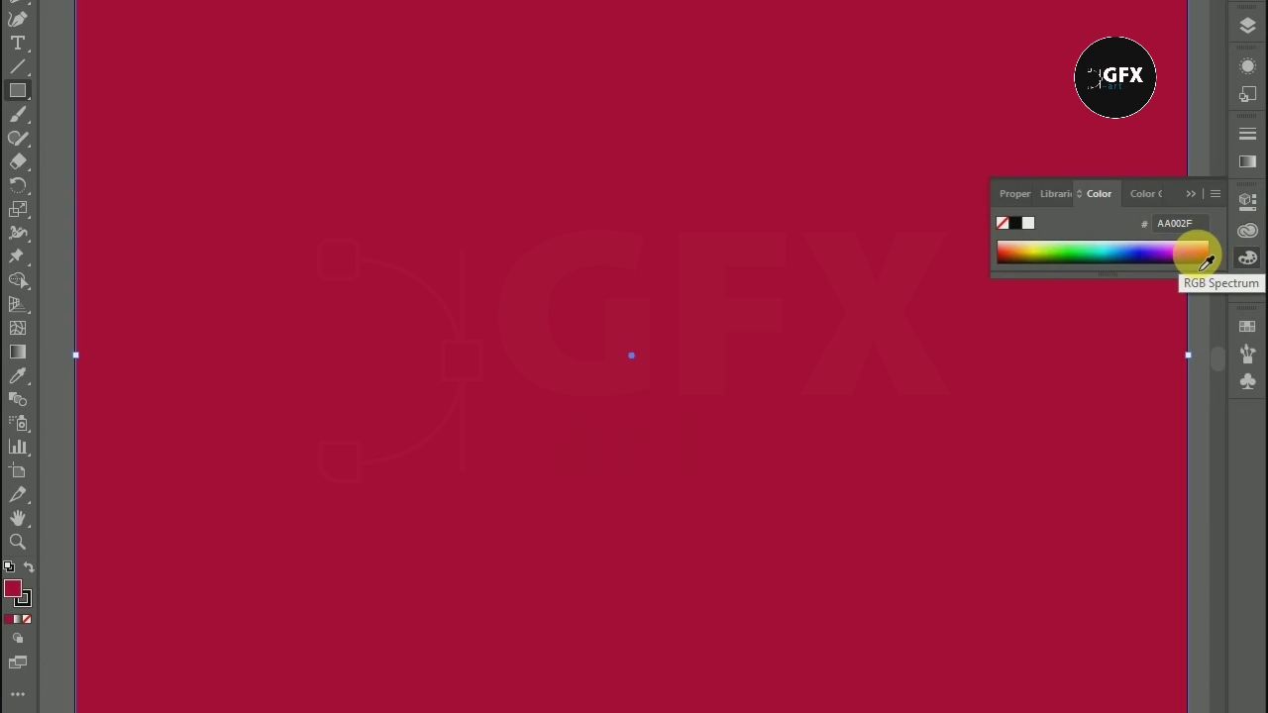
{"action": "left_click", "coordinate": [1203, 256]}
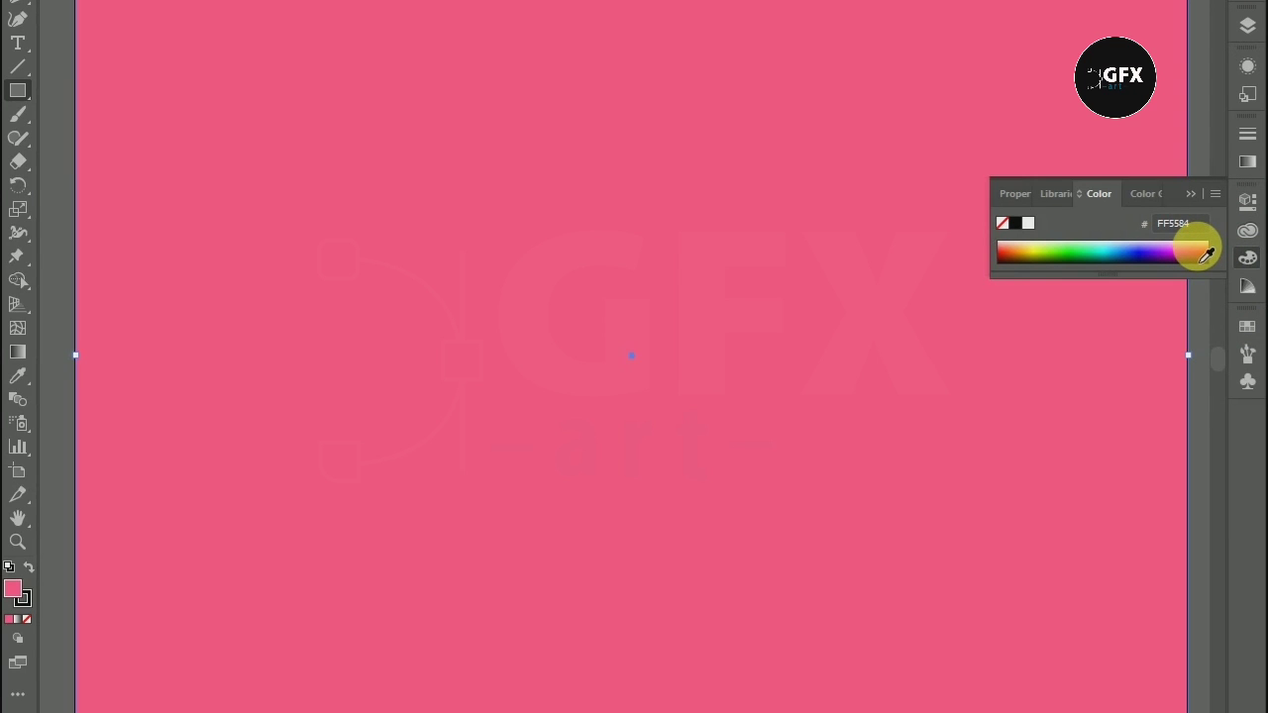
{"action": "left_click", "coordinate": [1164, 261]}
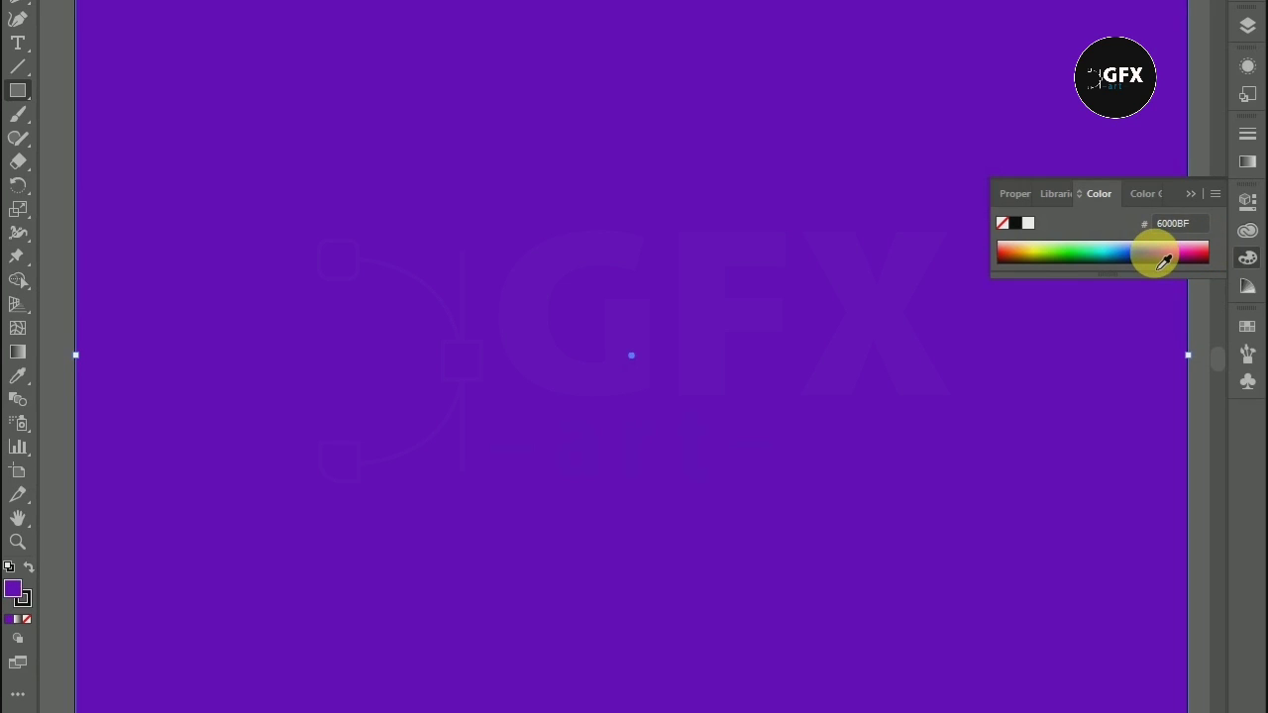
{"action": "left_click", "coordinate": [1148, 250]}
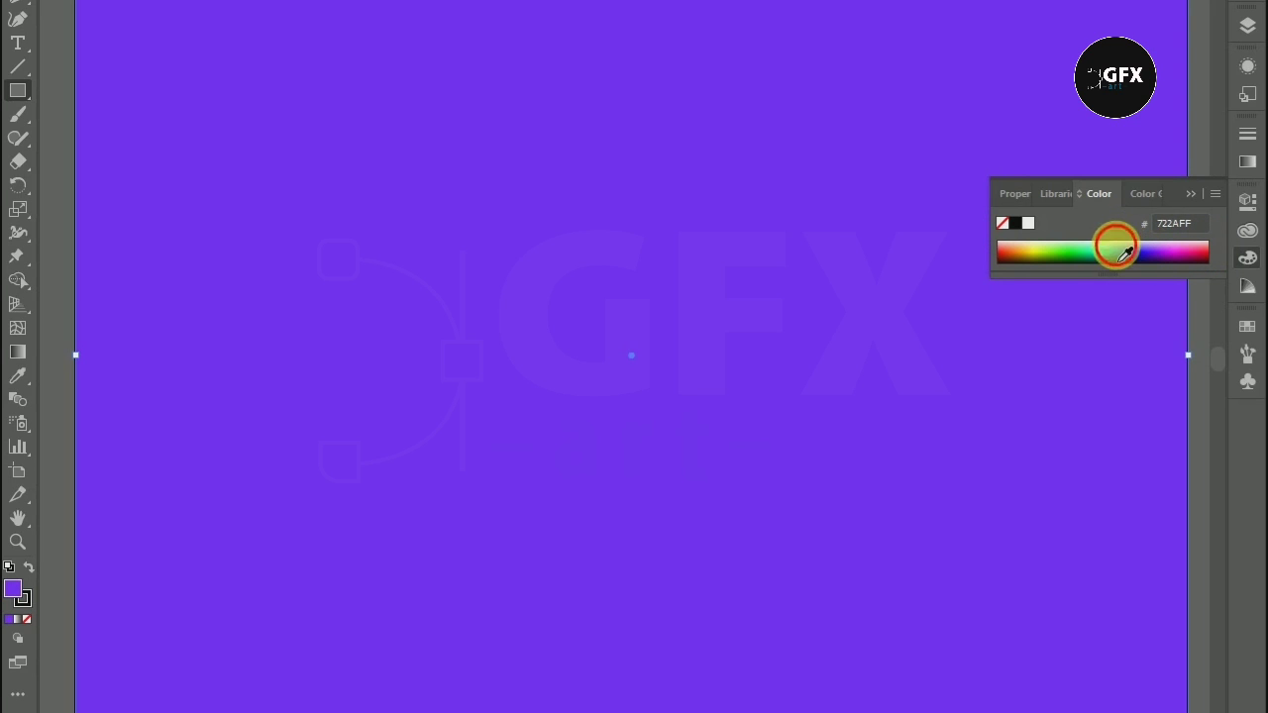
{"action": "left_click", "coordinate": [1125, 254]}
{"action": "mouse_move", "coordinate": [1116, 257]}
{"action": "left_mouse_down"}
{"action": "mouse_move", "coordinate": [1053, 254]}
{"action": "mouse_move", "coordinate": [1066, 267]}
{"action": "mouse_move", "coordinate": [1148, 268]}
{"action": "mouse_move", "coordinate": [1130, 260]}
{"action": "left_mouse_up"}
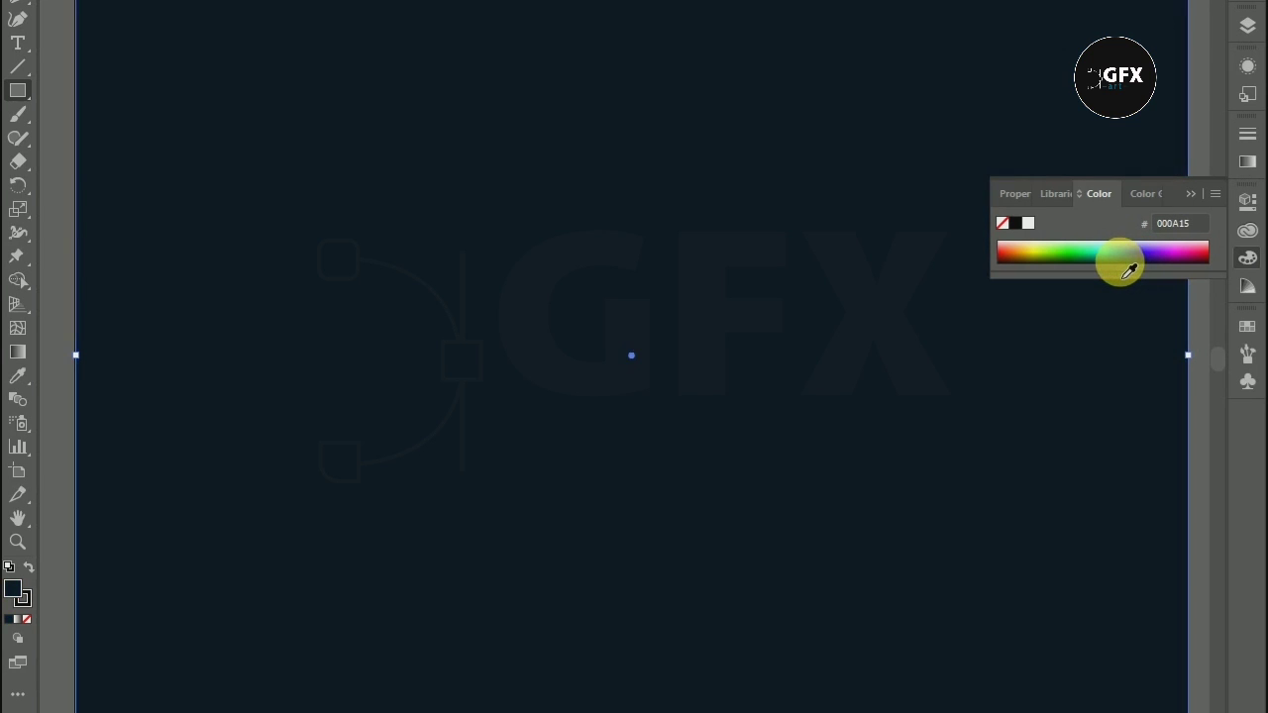
{"action": "left_click", "coordinate": [1130, 265]}
{"action": "left_click", "coordinate": [1193, 194]}
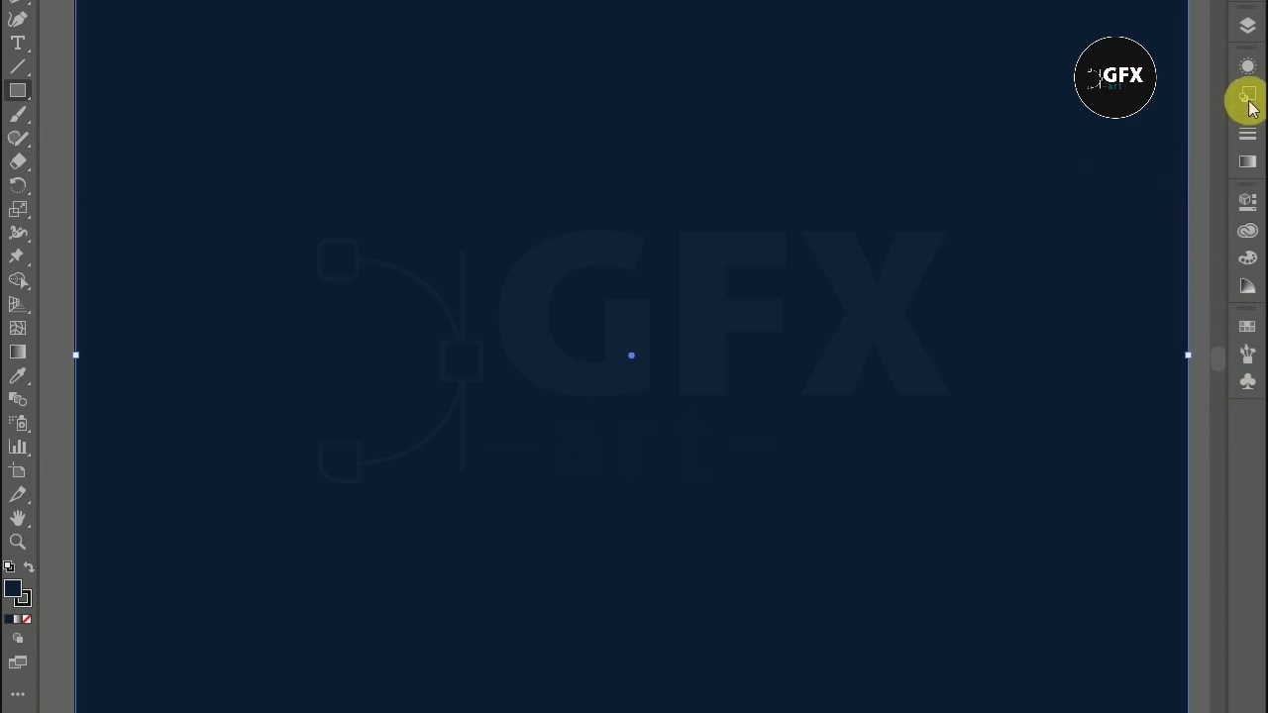
Step: Add a new layer on top and lock the background Layer 1
{"action": "left_click", "coordinate": [1249, 26]}
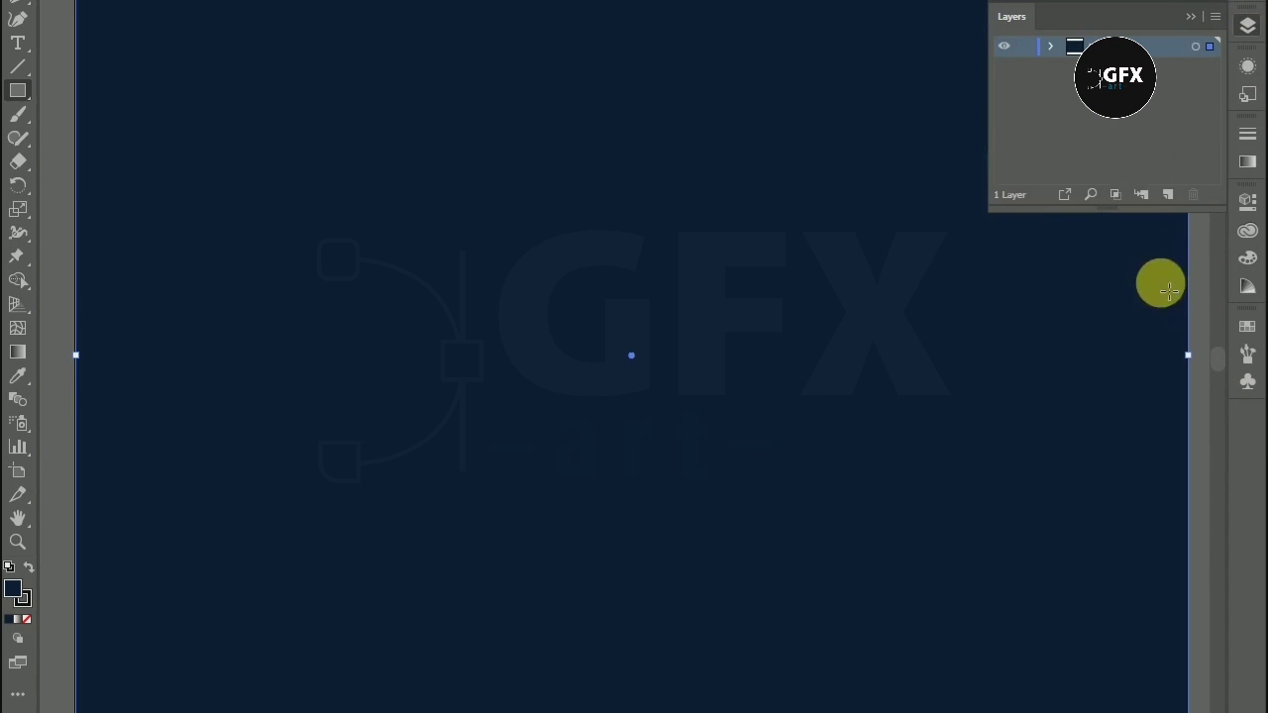
{"action": "left_click", "coordinate": [1167, 195]}
{"action": "left_click", "coordinate": [1026, 67]}
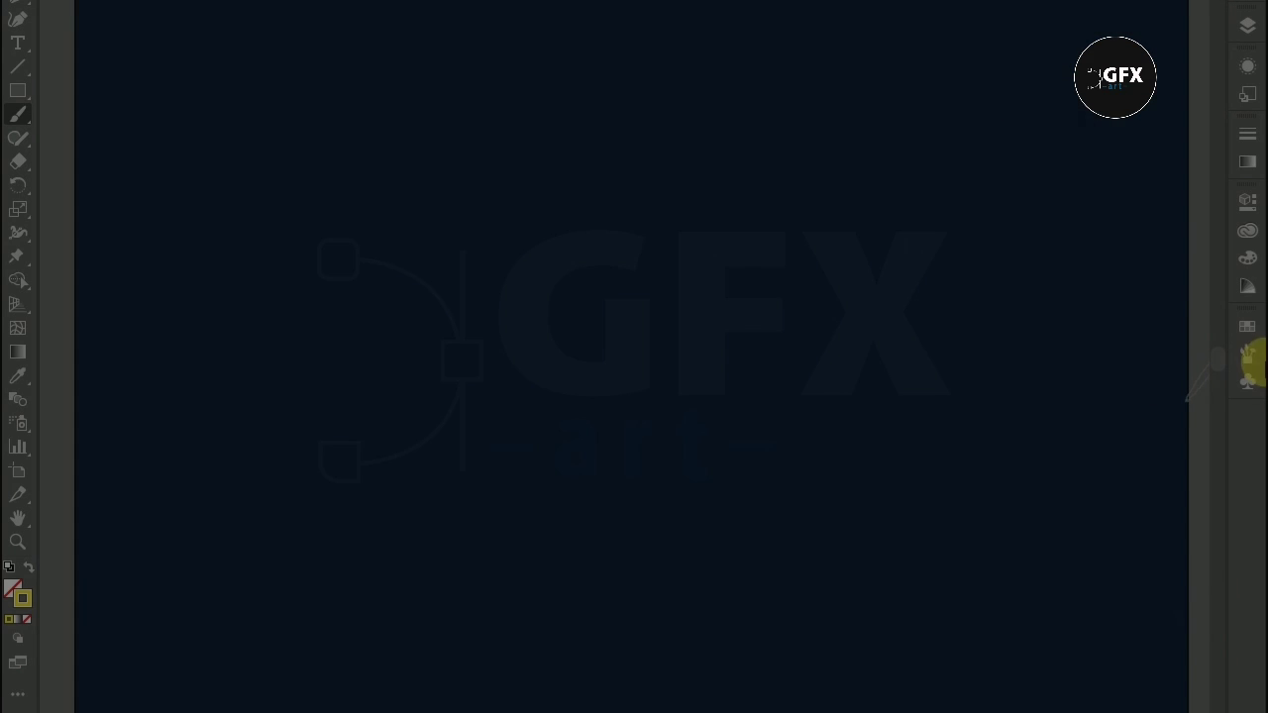
Step: Choose the angled calligraphic brush, then test a stroke and undo it
{"action": "left_click", "coordinate": [1247, 353]}
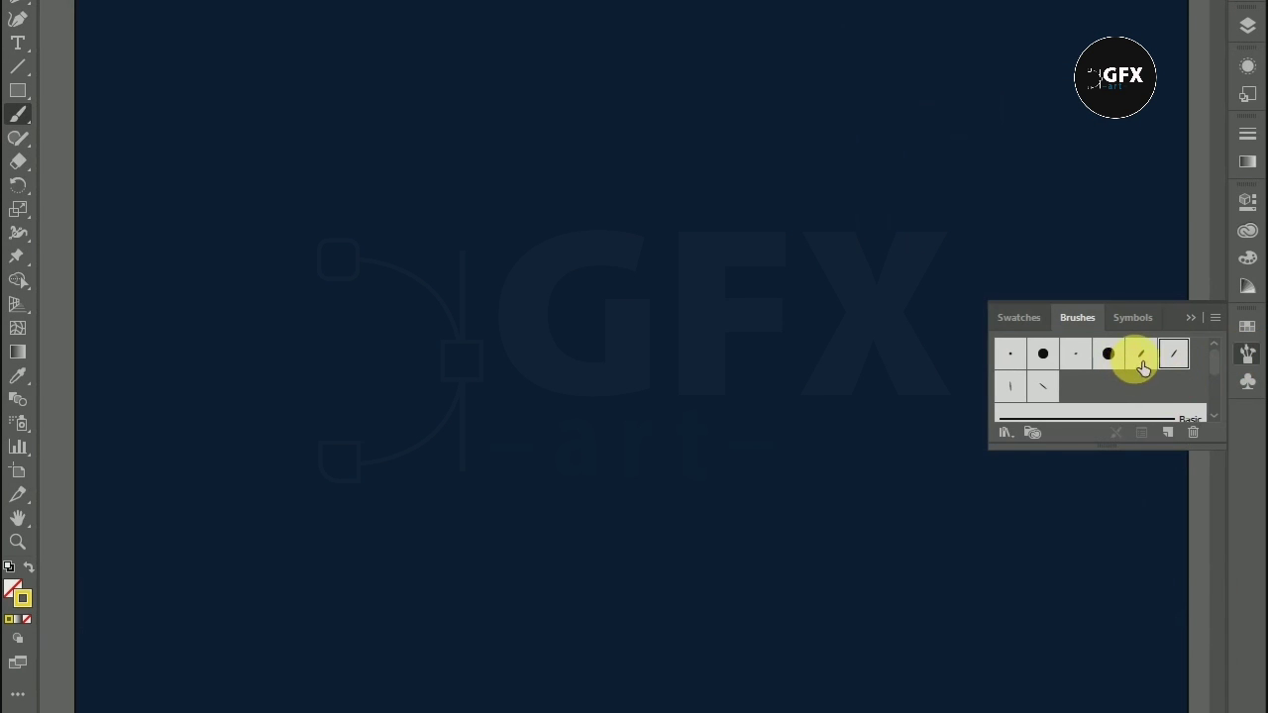
{"action": "left_click", "coordinate": [1142, 357]}
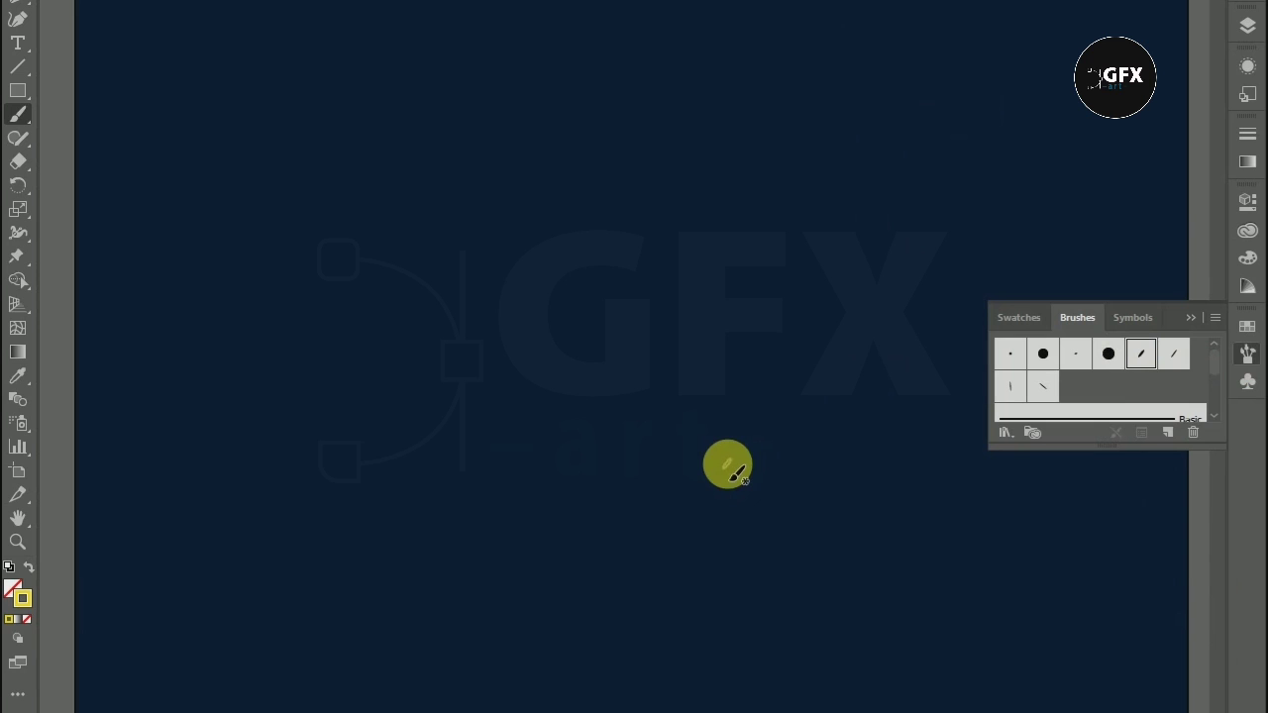
{"action": "left_click_drag", "start_coordinate": [758, 272], "coordinate": [780, 279]}
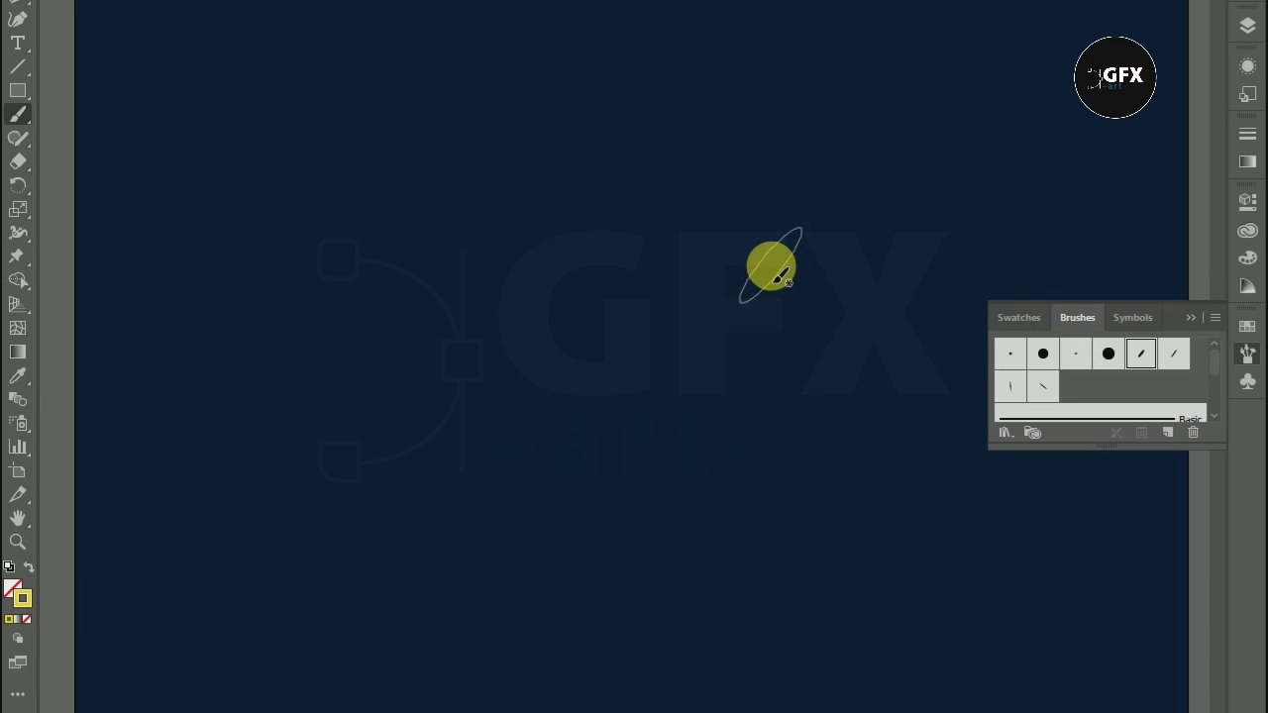
{"action": "key", "text": "ctrl+z"}
{"action": "left_click", "coordinate": [1189, 317]}
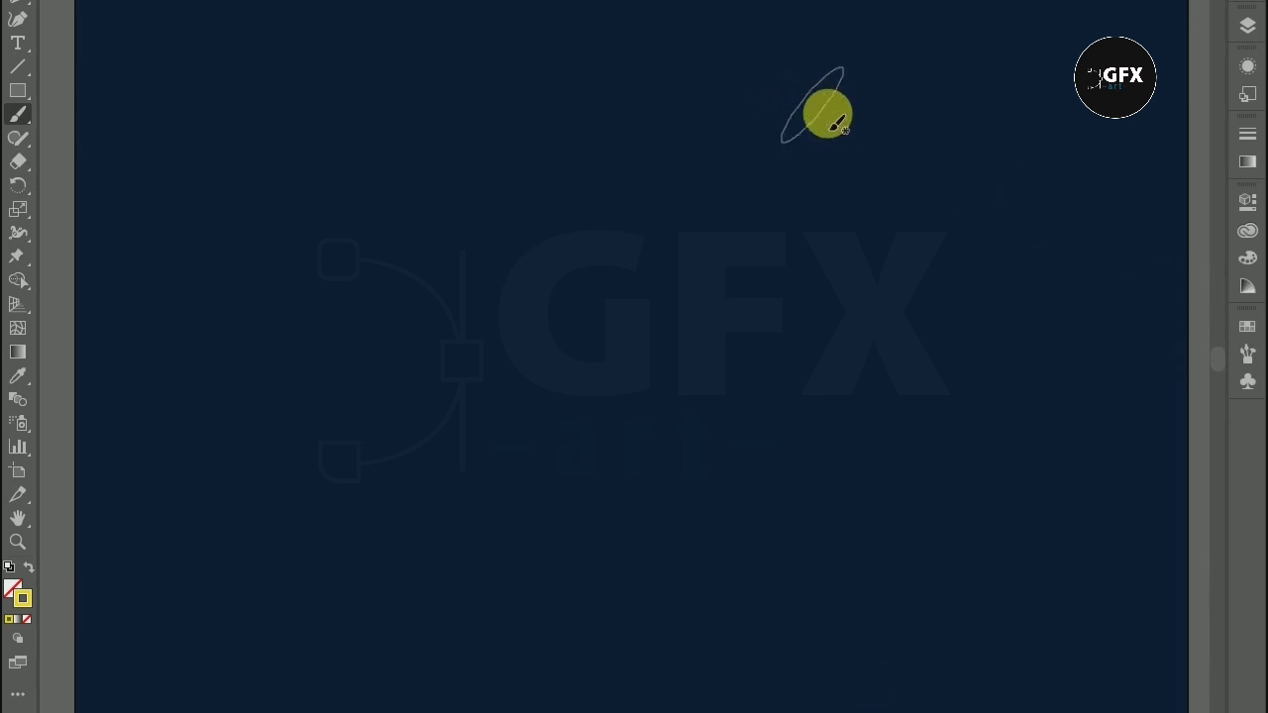
Step: Paint a tall curved stroke on the right and a second curve beside it, extending the lower-left tips
{"action": "mouse_move", "coordinate": [874, 107]}
{"action": "left_mouse_down"}
{"action": "mouse_move", "coordinate": [898, 206]}
{"action": "mouse_move", "coordinate": [980, 278]}
{"action": "mouse_move", "coordinate": [1064, 382]}
{"action": "mouse_move", "coordinate": [1088, 475]}
{"action": "mouse_move", "coordinate": [1080, 543]}
{"action": "mouse_move", "coordinate": [1059, 577]}
{"action": "left_mouse_up"}
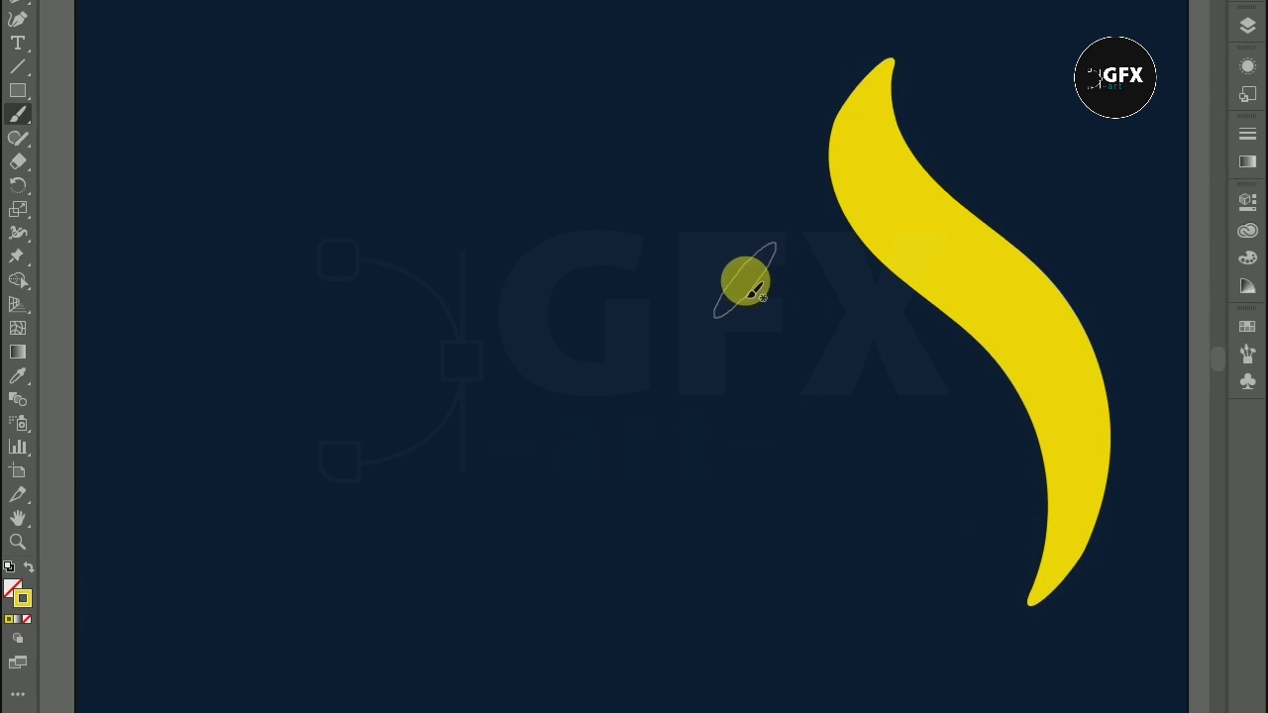
{"action": "mouse_move", "coordinate": [747, 297]}
{"action": "left_mouse_down"}
{"action": "mouse_move", "coordinate": [869, 335]}
{"action": "mouse_move", "coordinate": [963, 491]}
{"action": "mouse_move", "coordinate": [994, 511]}
{"action": "mouse_move", "coordinate": [1006, 503]}
{"action": "left_mouse_up"}
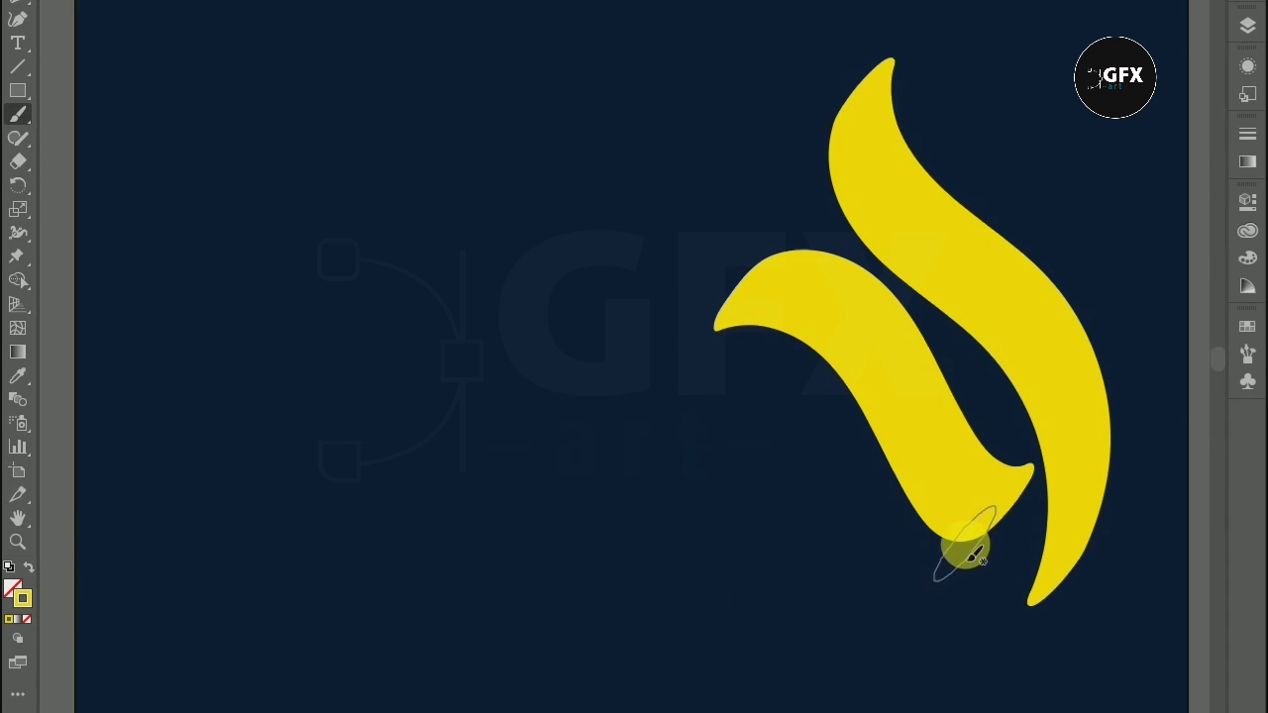
{"action": "left_click_drag", "start_coordinate": [966, 547], "coordinate": [969, 547]}
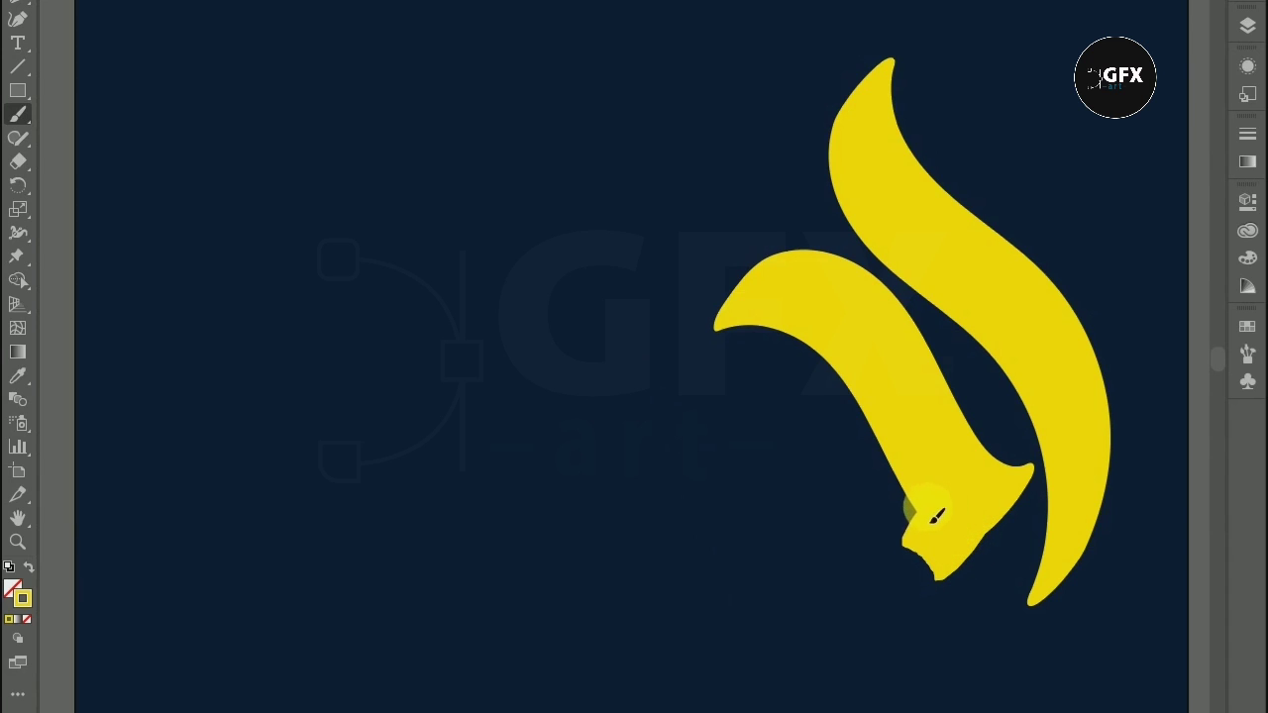
{"action": "left_click_drag", "start_coordinate": [864, 518], "coordinate": [804, 557]}
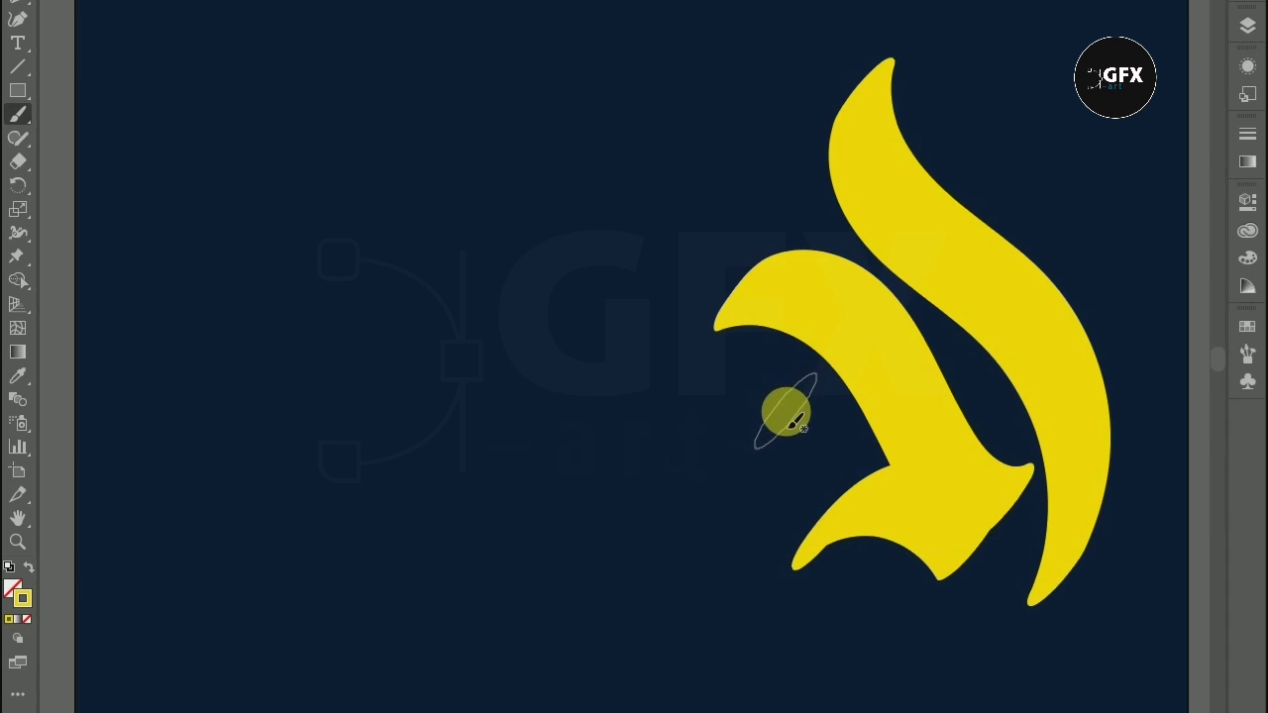
{"action": "mouse_move", "coordinate": [789, 414]}
{"action": "left_mouse_down"}
{"action": "mouse_move", "coordinate": [789, 509]}
{"action": "mouse_move", "coordinate": [810, 545]}
{"action": "left_mouse_up"}
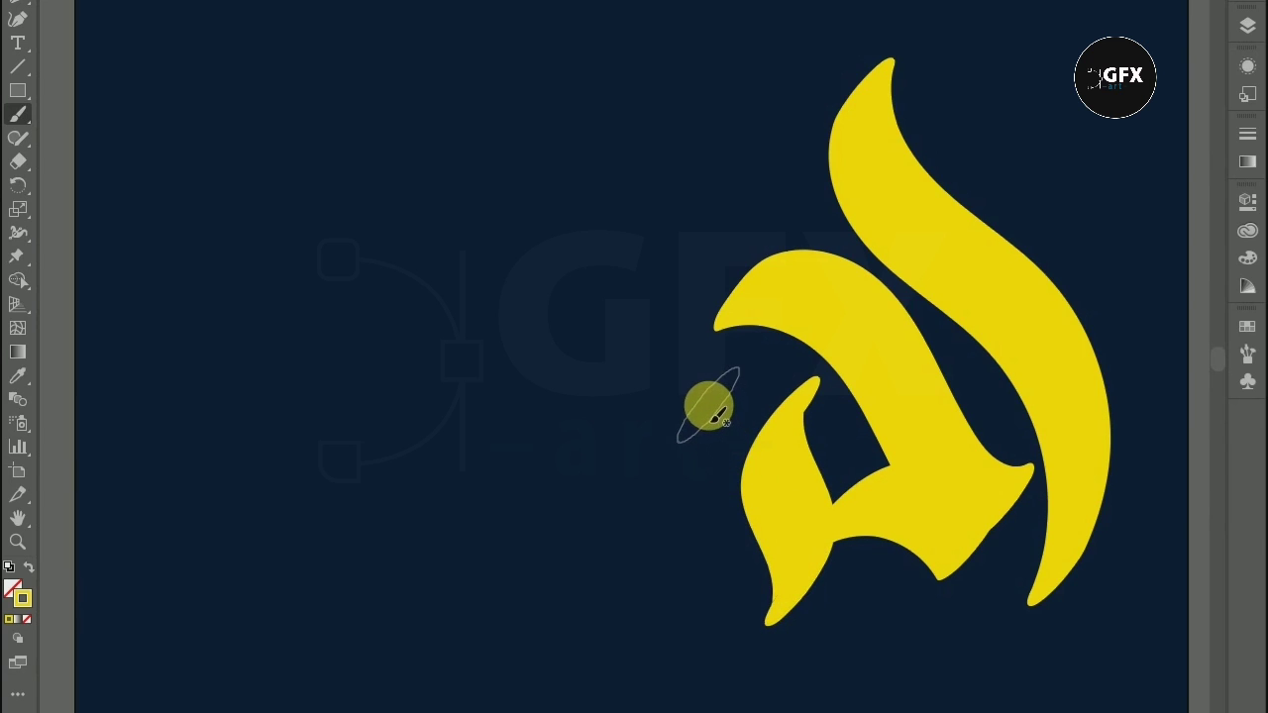
{"action": "scroll", "coordinate": [708, 405], "scroll_direction": "down", "scroll_amount": 1}
{"action": "scroll", "coordinate": [706, 396], "scroll_direction": "down", "scroll_amount": 1}
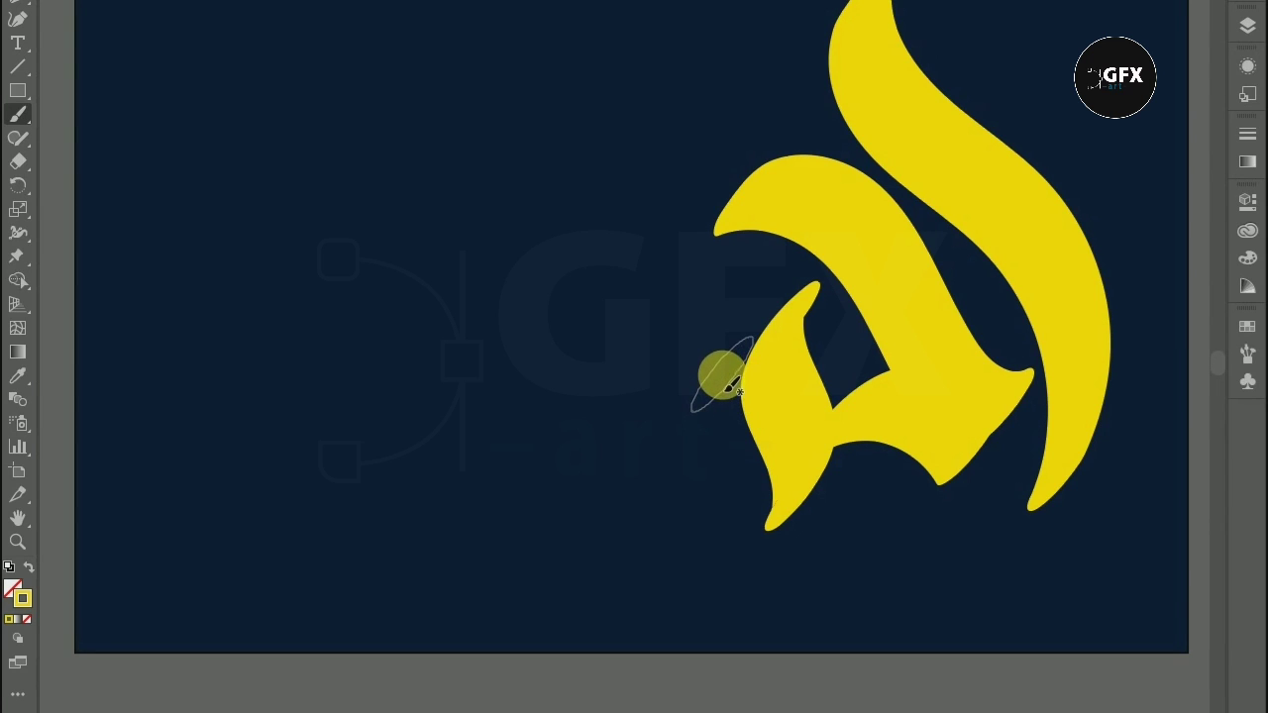
Step: Try leaf-shaped strokes left of the letterform, undoing both attempts
{"action": "left_click", "coordinate": [720, 373]}
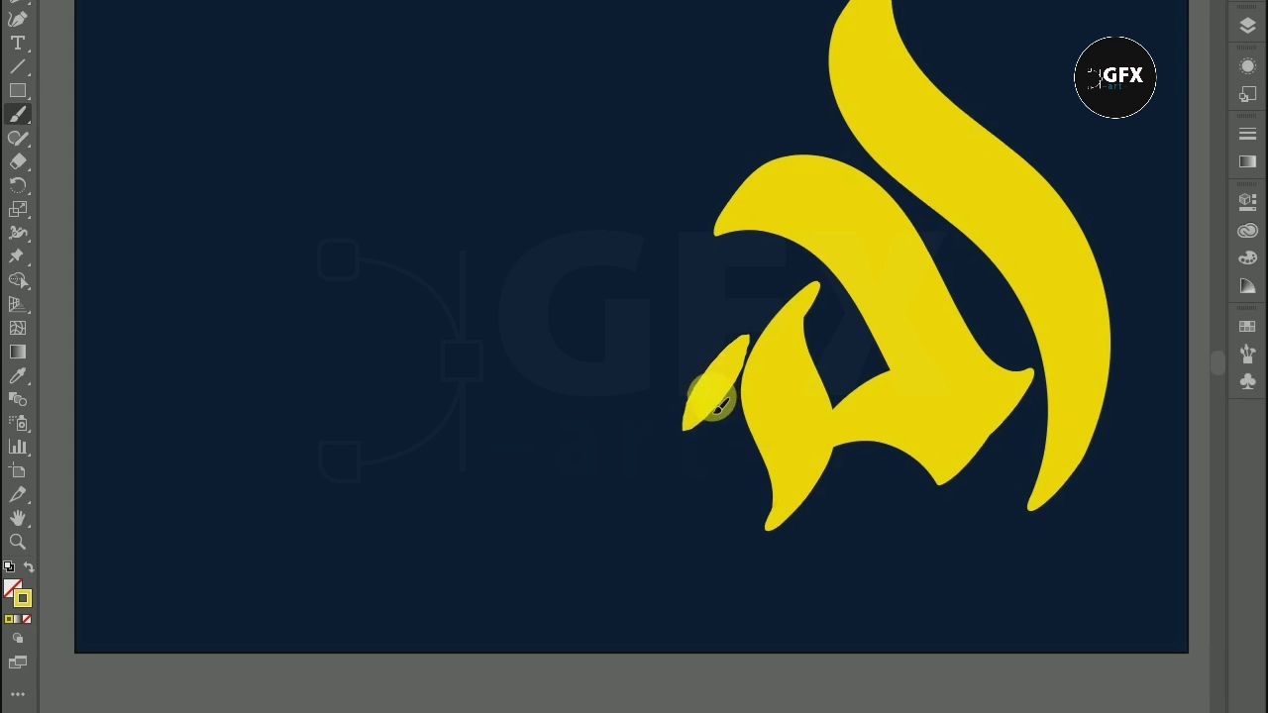
{"action": "left_click_drag", "start_coordinate": [716, 426], "coordinate": [741, 535]}
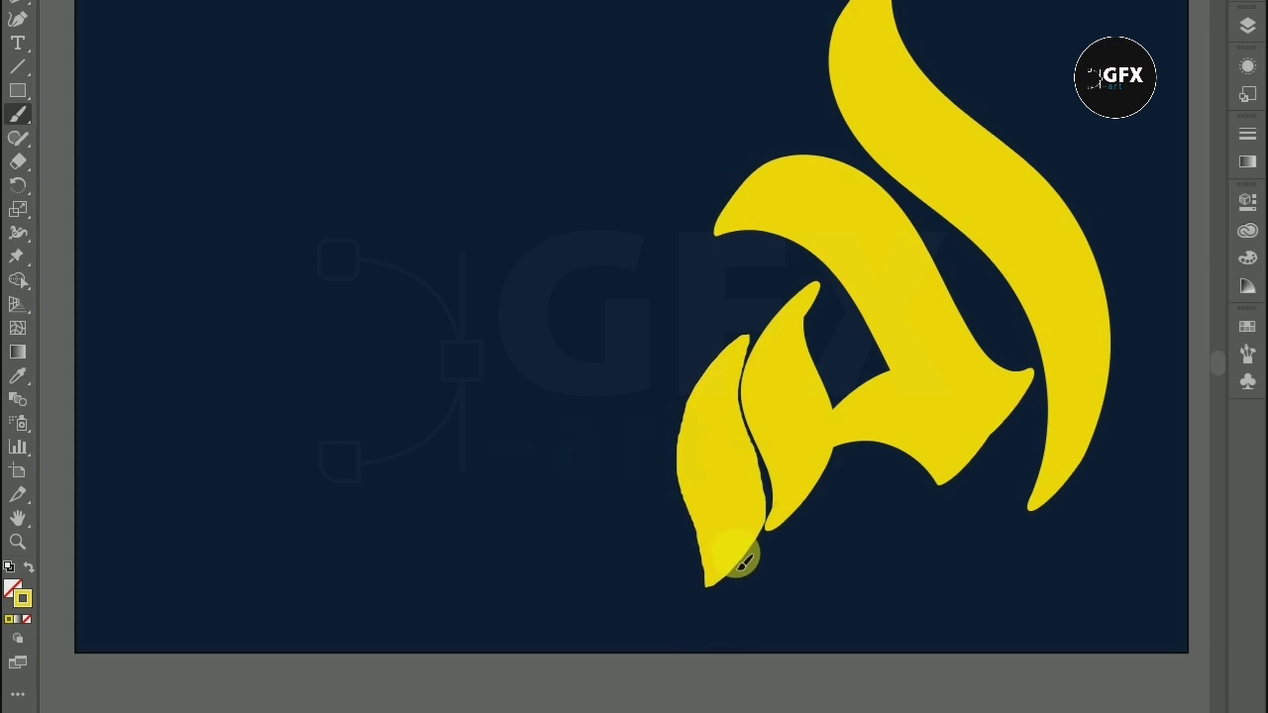
{"action": "left_click_drag", "start_coordinate": [742, 569], "coordinate": [718, 567]}
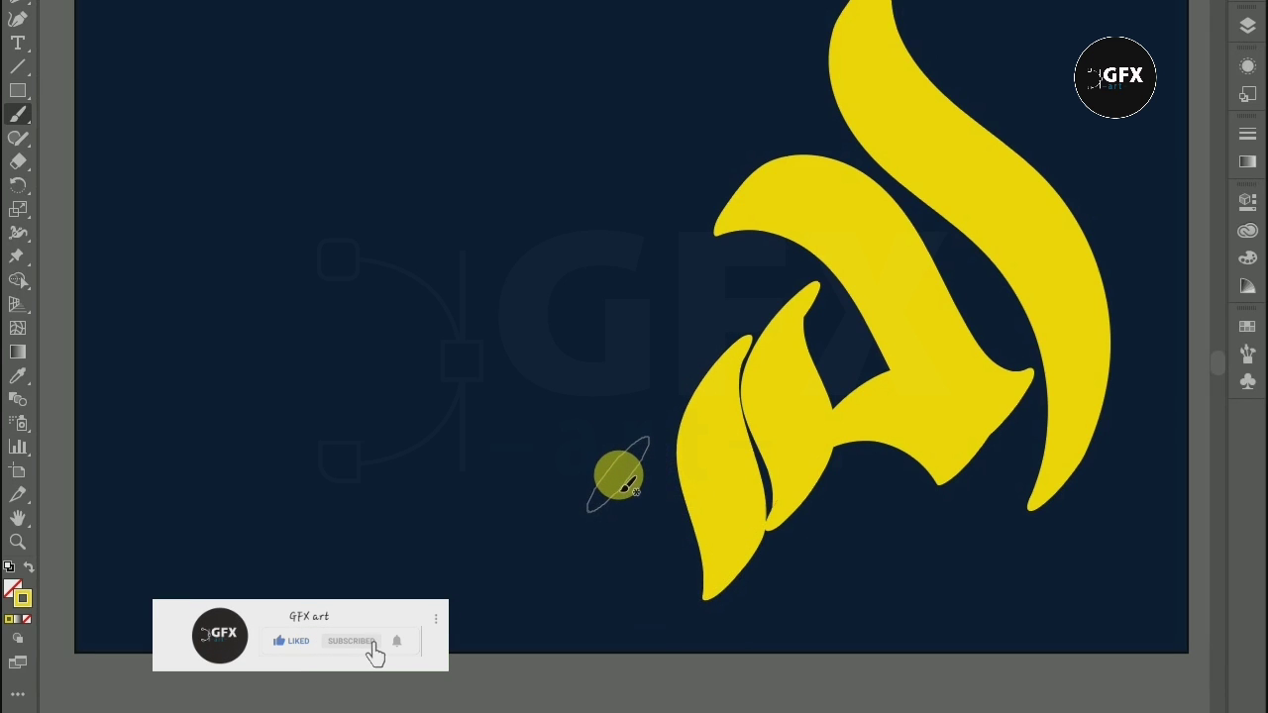
{"action": "key", "text": "ctrl+z"}
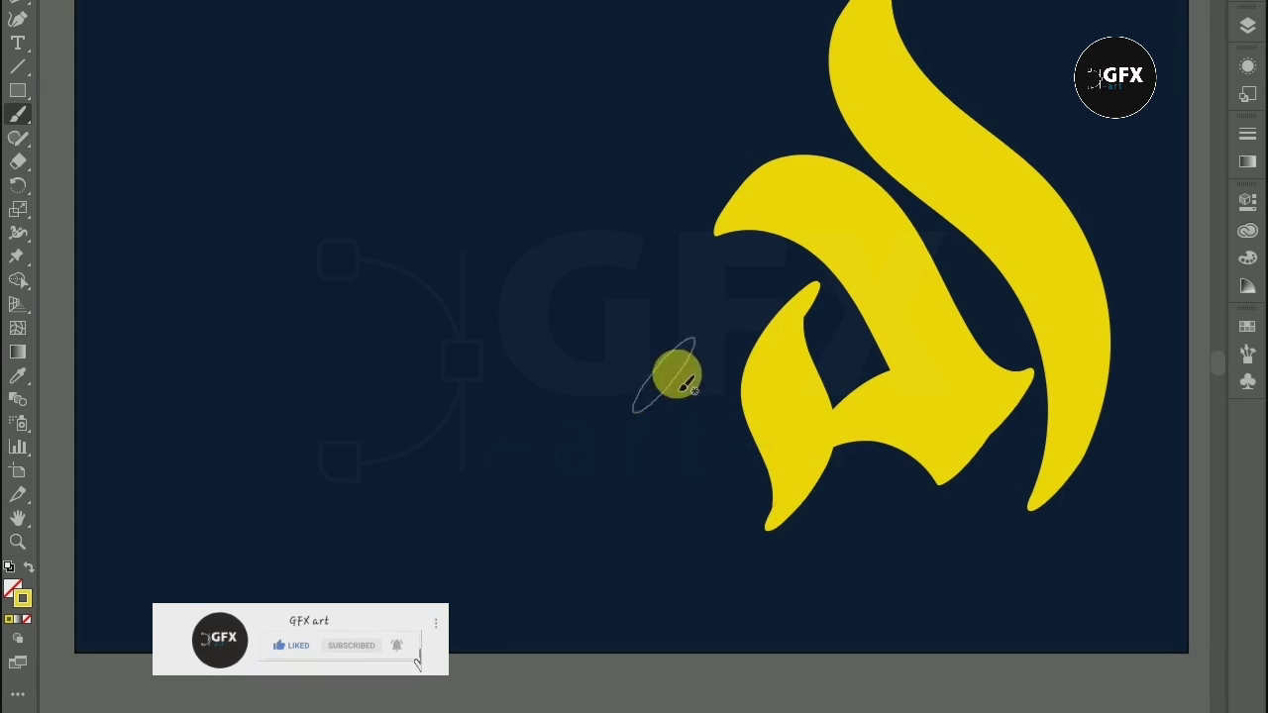
{"action": "mouse_move", "coordinate": [735, 339]}
{"action": "left_mouse_down"}
{"action": "mouse_move", "coordinate": [701, 454]}
{"action": "mouse_move", "coordinate": [741, 561]}
{"action": "left_mouse_up"}
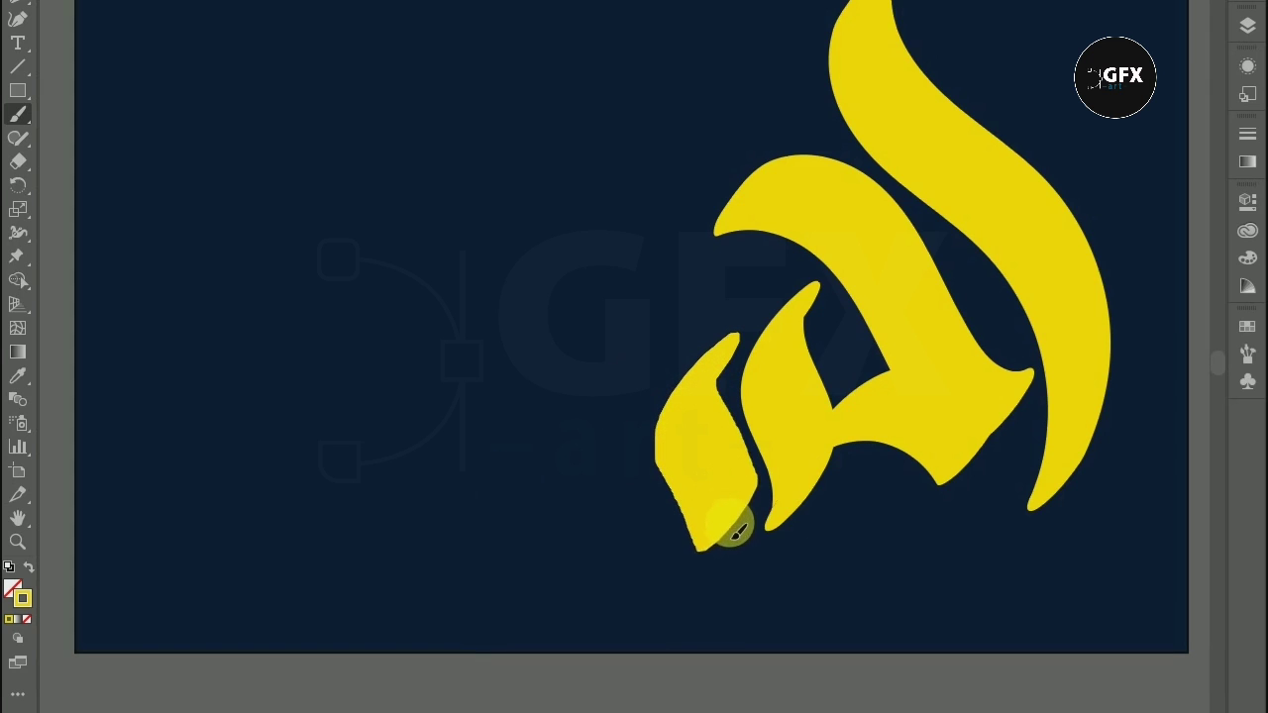
{"action": "left_click_drag", "start_coordinate": [738, 598], "coordinate": [735, 600]}
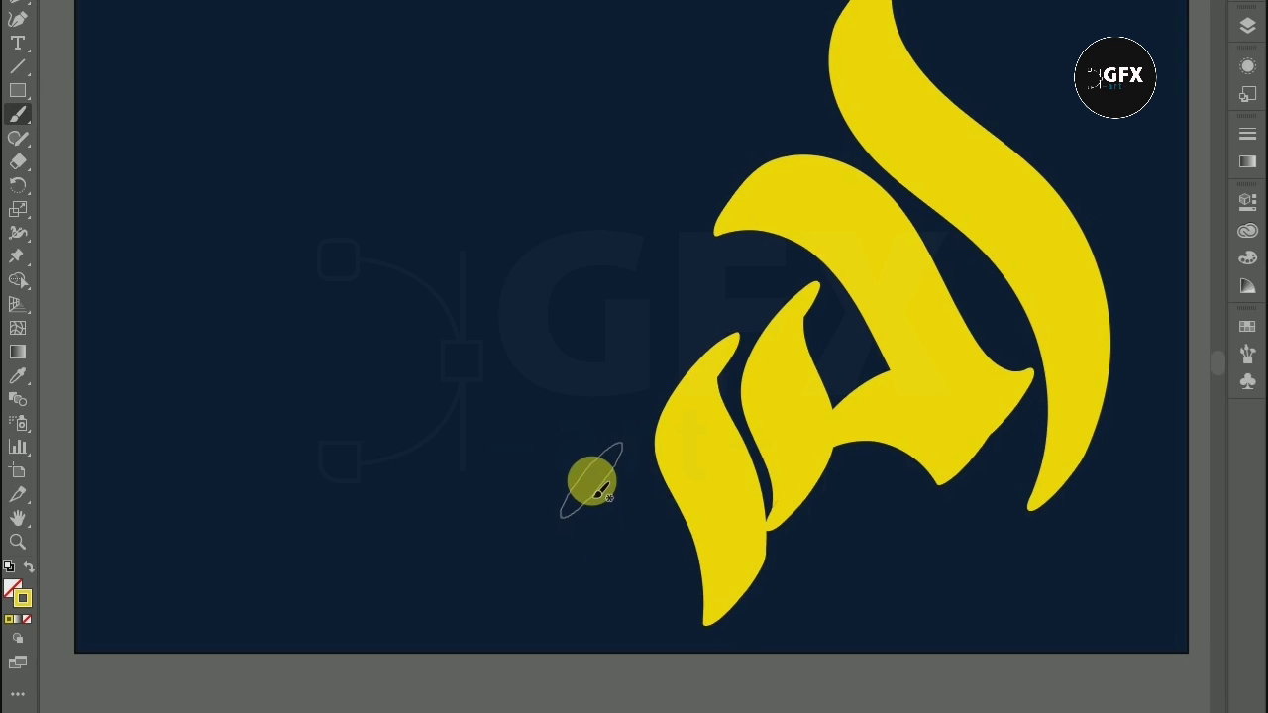
{"action": "key", "text": "ctrl+z"}
{"action": "key", "text": "ctrl+z"}
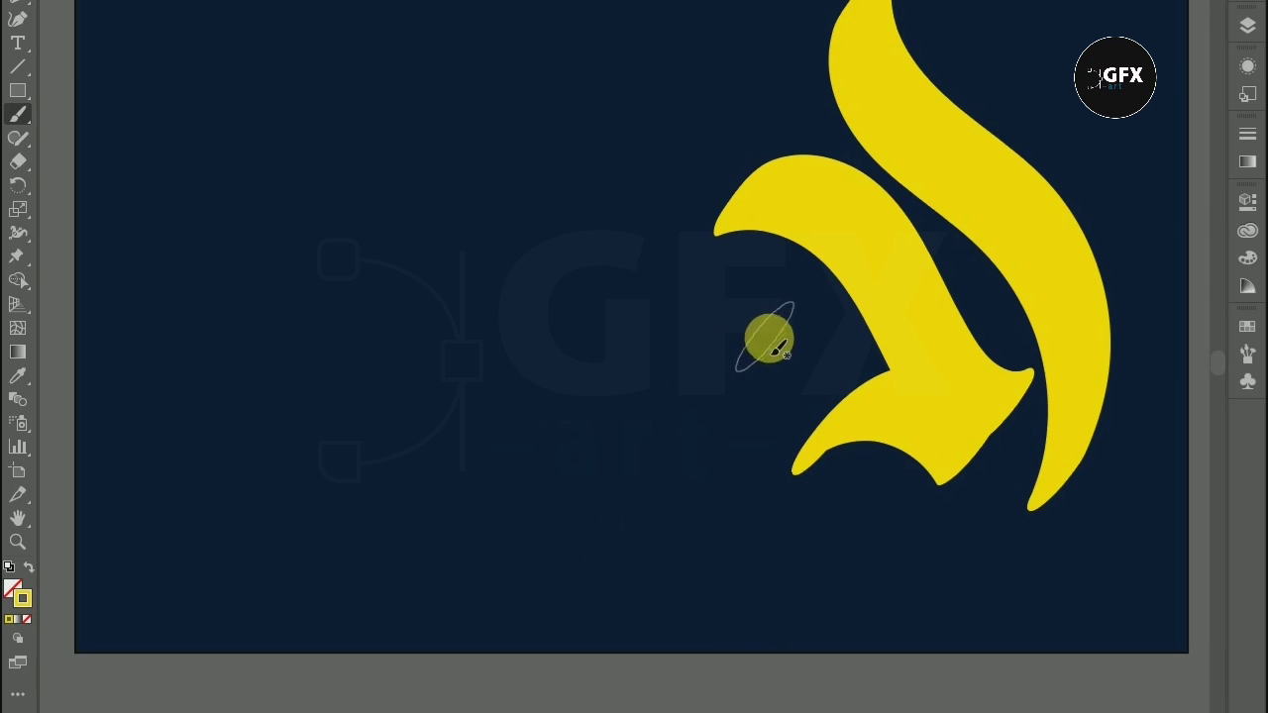
Step: Paint a leaf stroke at the lower left and another slanted stroke beside the letters
{"action": "mouse_move", "coordinate": [789, 332]}
{"action": "left_mouse_down"}
{"action": "mouse_move", "coordinate": [783, 374]}
{"action": "mouse_move", "coordinate": [824, 484]}
{"action": "left_mouse_up"}
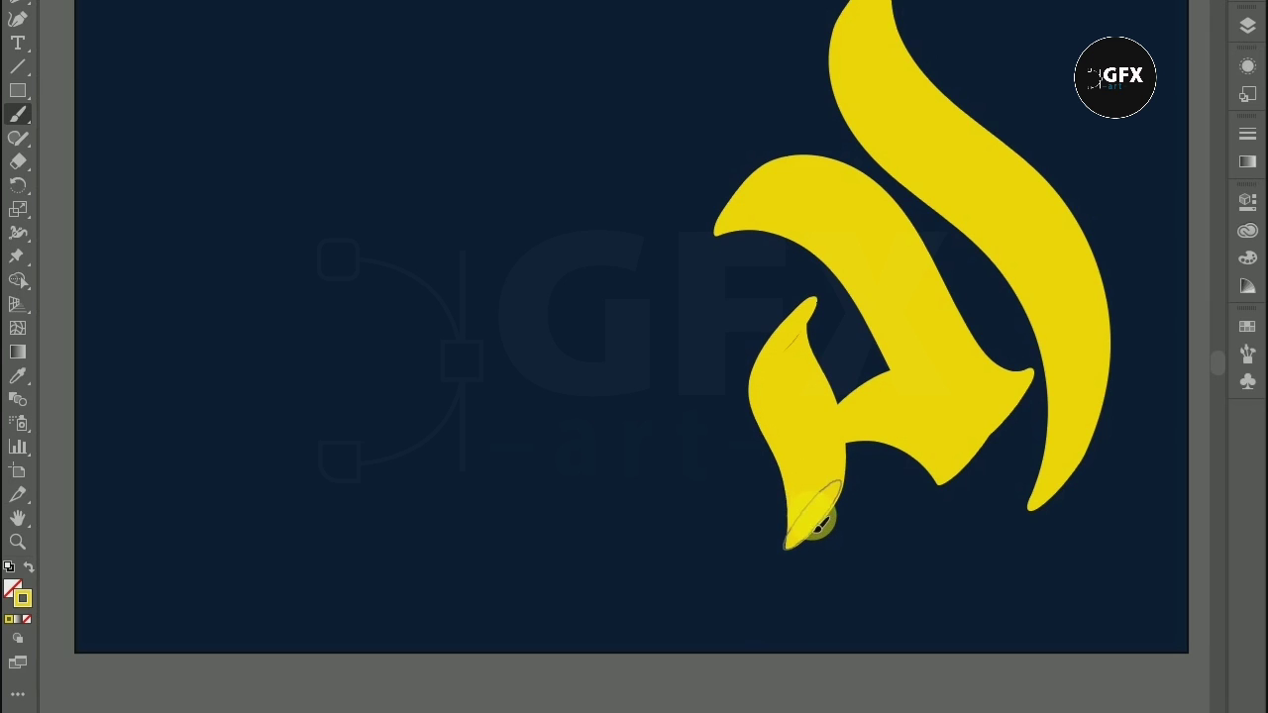
{"action": "left_click_drag", "start_coordinate": [814, 525], "coordinate": [811, 529]}
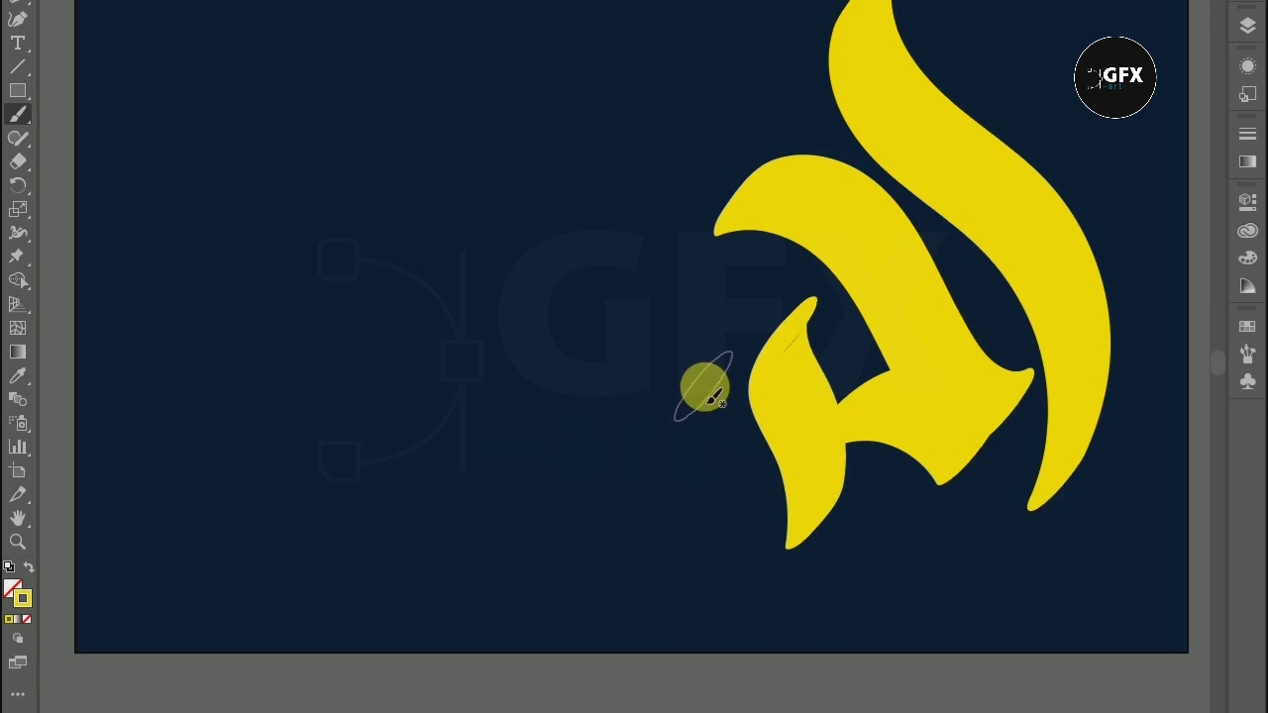
{"action": "mouse_move", "coordinate": [717, 379]}
{"action": "left_mouse_down"}
{"action": "mouse_move", "coordinate": [699, 414]}
{"action": "mouse_move", "coordinate": [753, 526]}
{"action": "mouse_move", "coordinate": [769, 574]}
{"action": "mouse_move", "coordinate": [759, 595]}
{"action": "left_mouse_up"}
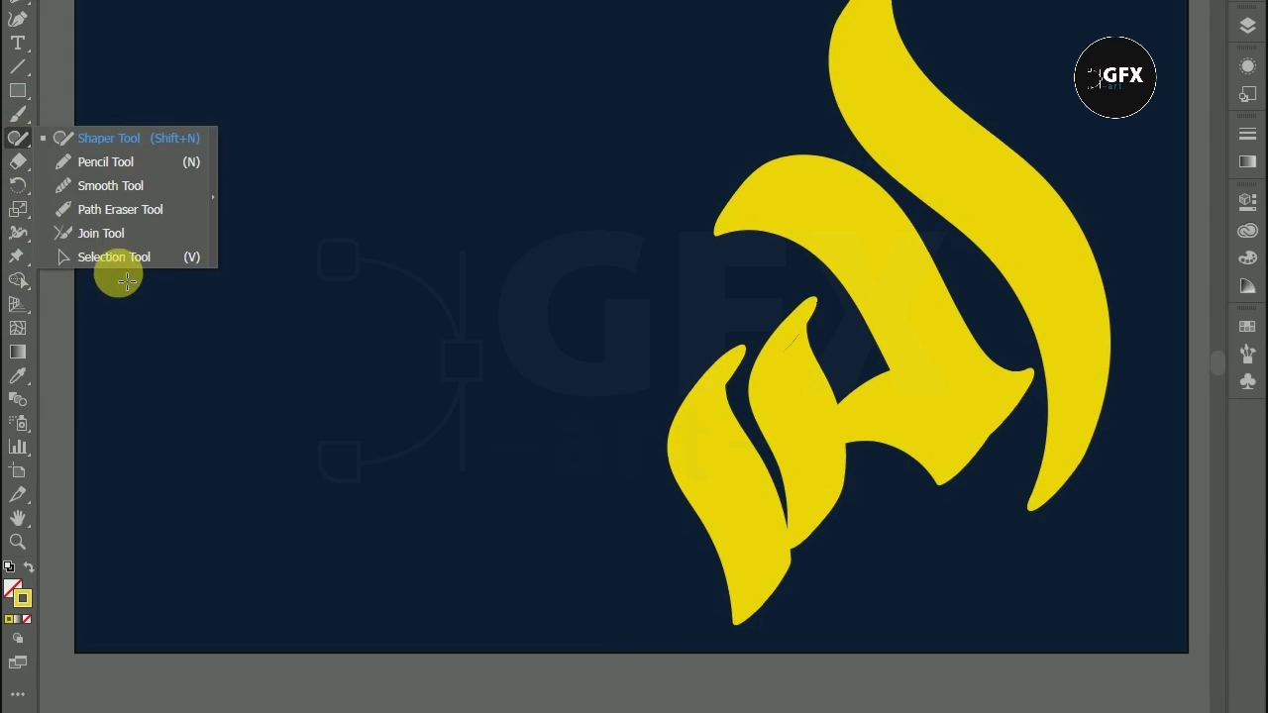
Step: Select all the yellow calligraphy and expand its appearance into plain shapes
{"action": "left_click_drag", "start_coordinate": [22, 148], "coordinate": [111, 256]}
{"action": "left_click_drag", "start_coordinate": [566, 20], "coordinate": [1007, 663]}
{"action": "left_click", "coordinate": [174, 0]}
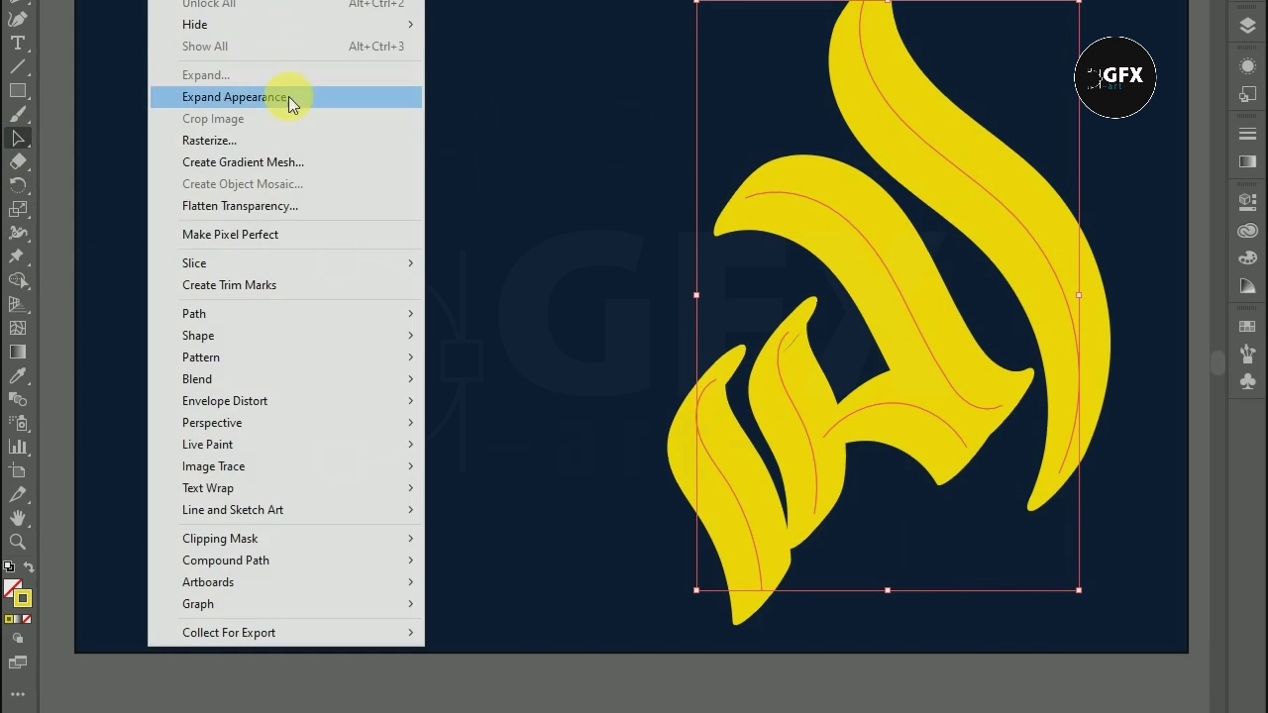
{"action": "left_click", "coordinate": [284, 99]}
{"action": "left_click", "coordinate": [386, 147]}
Step: Scale the artwork down from its top-right corner and move it up and right
{"action": "scroll", "coordinate": [394, 151], "scroll_direction": "down", "scroll_amount": 2}
{"action": "left_click", "coordinate": [649, 295]}
{"action": "scroll", "coordinate": [569, 208], "scroll_direction": "up", "scroll_amount": 1}
{"action": "left_click_drag", "start_coordinate": [814, 6], "coordinate": [761, 86]}
{"action": "left_click_drag", "start_coordinate": [683, 203], "coordinate": [735, 95]}
{"action": "scroll", "coordinate": [668, 192], "scroll_direction": "up", "scroll_amount": 2}
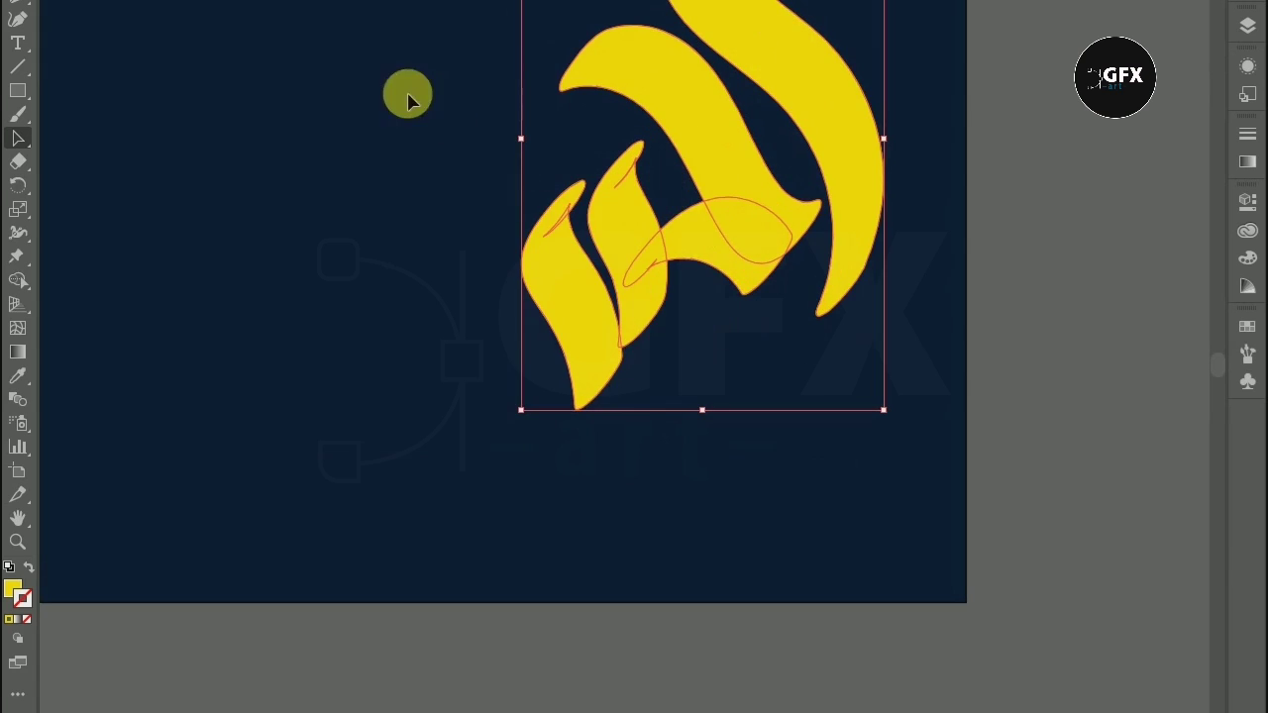
{"action": "left_click", "coordinate": [407, 96]}
{"action": "scroll", "coordinate": [505, 192], "scroll_direction": "up", "scroll_amount": 2}
{"action": "scroll", "coordinate": [519, 208], "scroll_direction": "up", "scroll_amount": 1}
{"action": "scroll", "coordinate": [519, 208], "scroll_direction": "up", "scroll_amount": 2}
{"action": "scroll", "coordinate": [509, 490], "scroll_direction": "up", "scroll_amount": 2}
Step: Nudge the leftmost yellow stroke slightly left so it sits evenly beside its neighbour
{"action": "left_click", "coordinate": [598, 486]}
{"action": "left_click_drag", "start_coordinate": [757, 621], "coordinate": [730, 637]}
{"action": "left_click", "coordinate": [763, 582]}
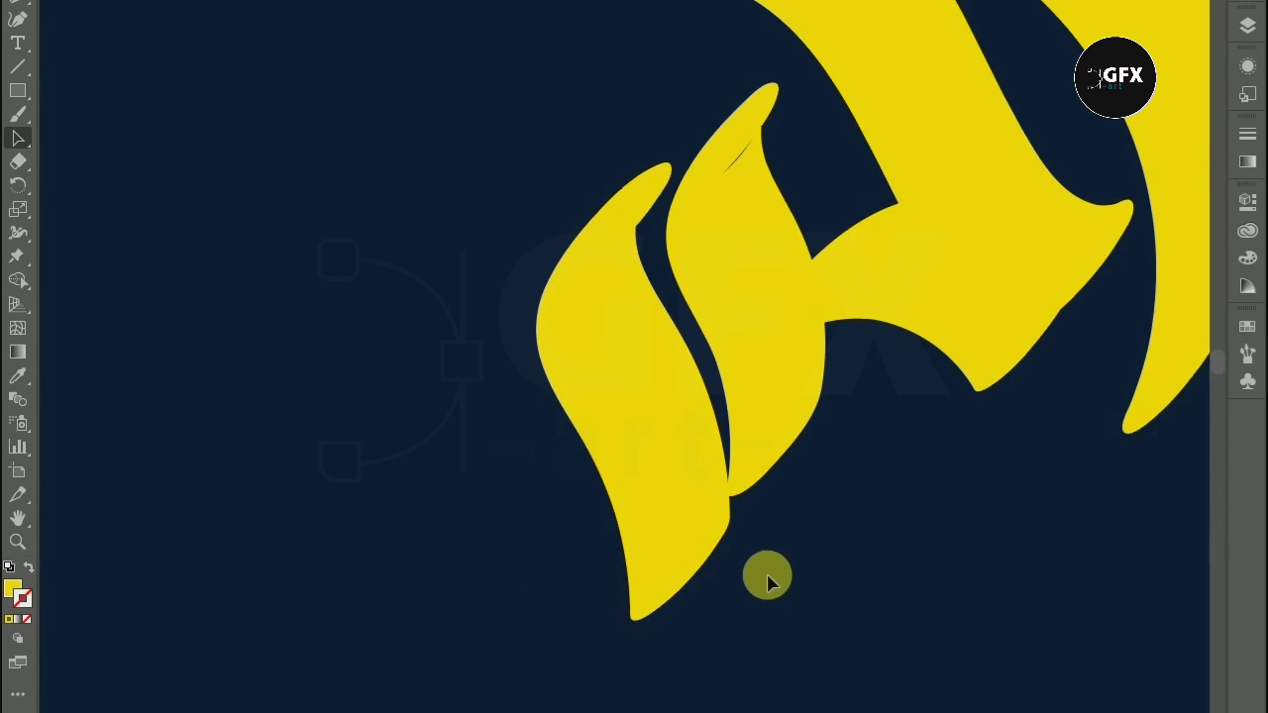
{"action": "scroll", "coordinate": [782, 554], "scroll_direction": "down", "scroll_amount": 1}
{"action": "scroll", "coordinate": [783, 555], "scroll_direction": "down", "scroll_amount": 1}
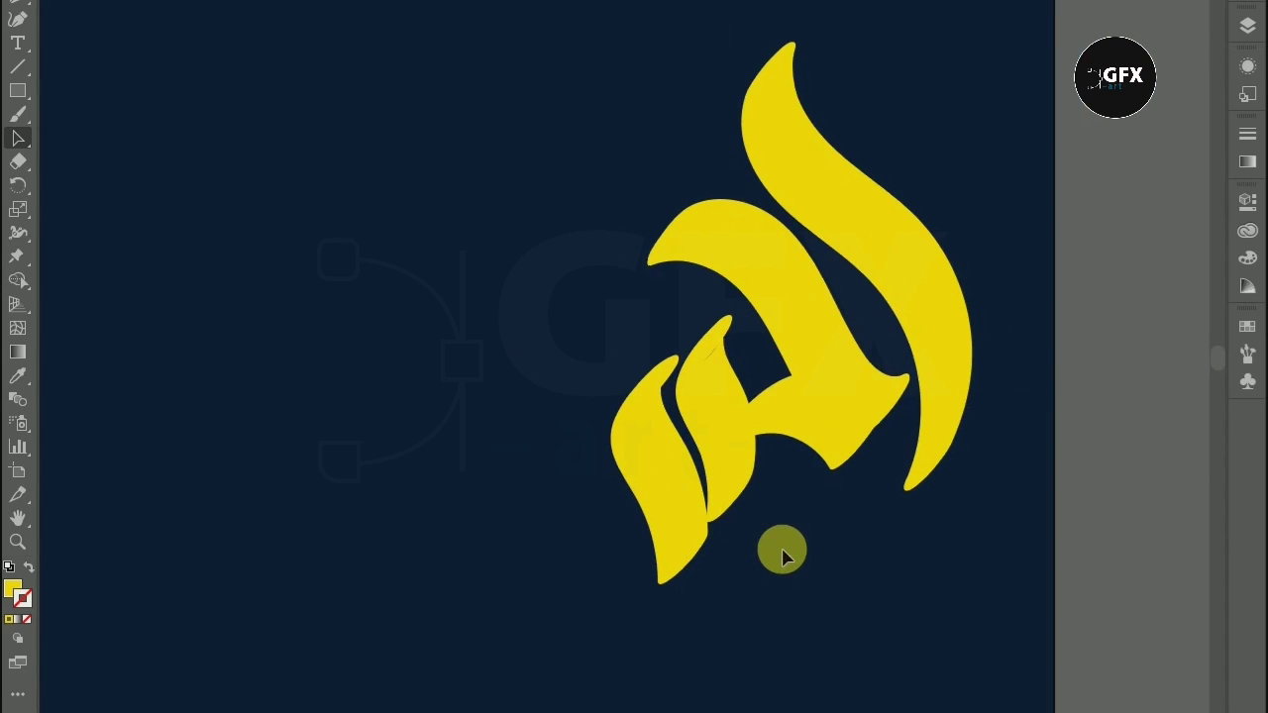
{"action": "scroll", "coordinate": [588, 369], "scroll_direction": "up", "scroll_amount": 1}
{"action": "scroll", "coordinate": [591, 368], "scroll_direction": "down", "scroll_amount": 2}
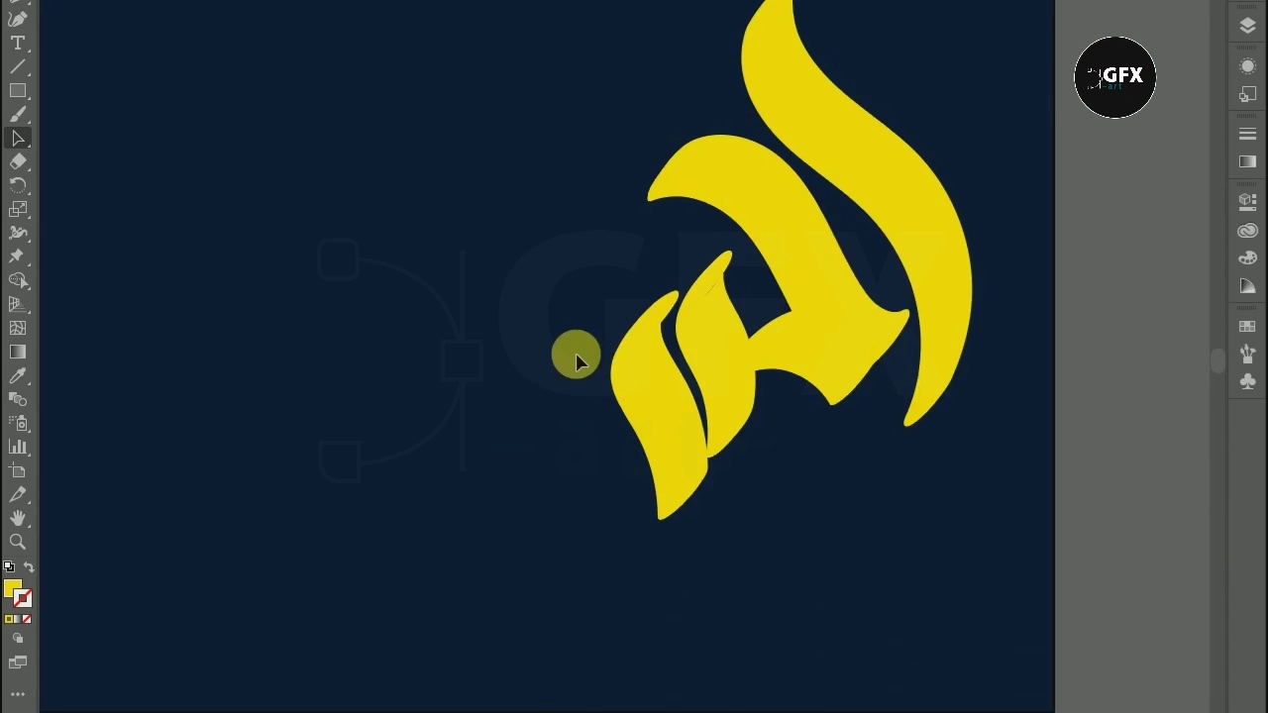
{"action": "left_click", "coordinate": [17, 114]}
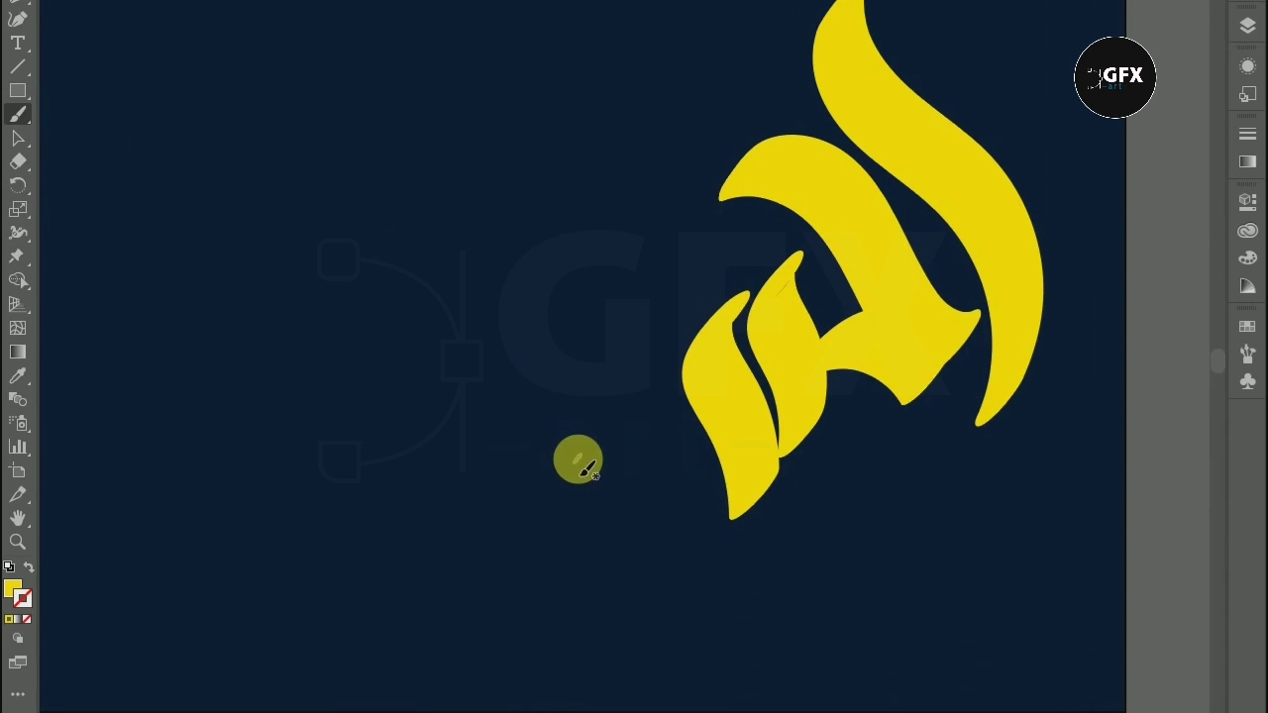
Step: Make yellow the stroke with no fill and paint a pointed slanted stroke left of the letters
{"action": "key", "text": "shift+x"}
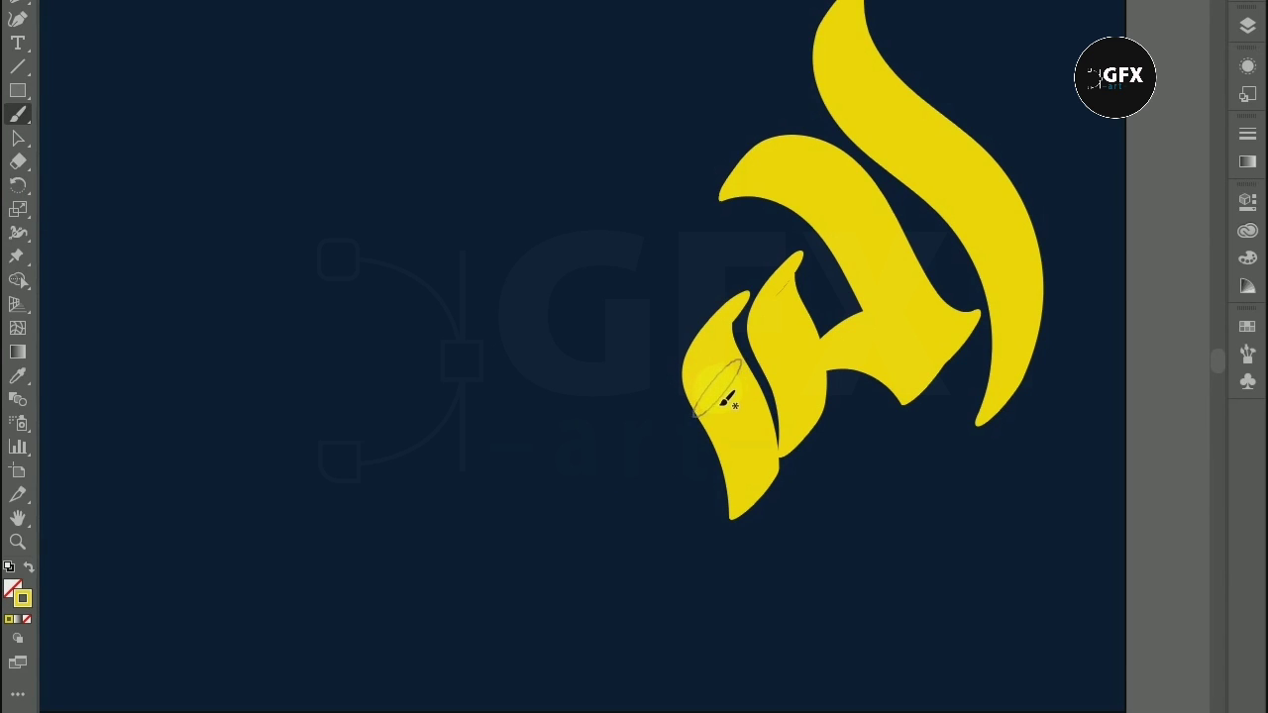
{"action": "scroll", "coordinate": [631, 400], "scroll_direction": "down", "scroll_amount": 2}
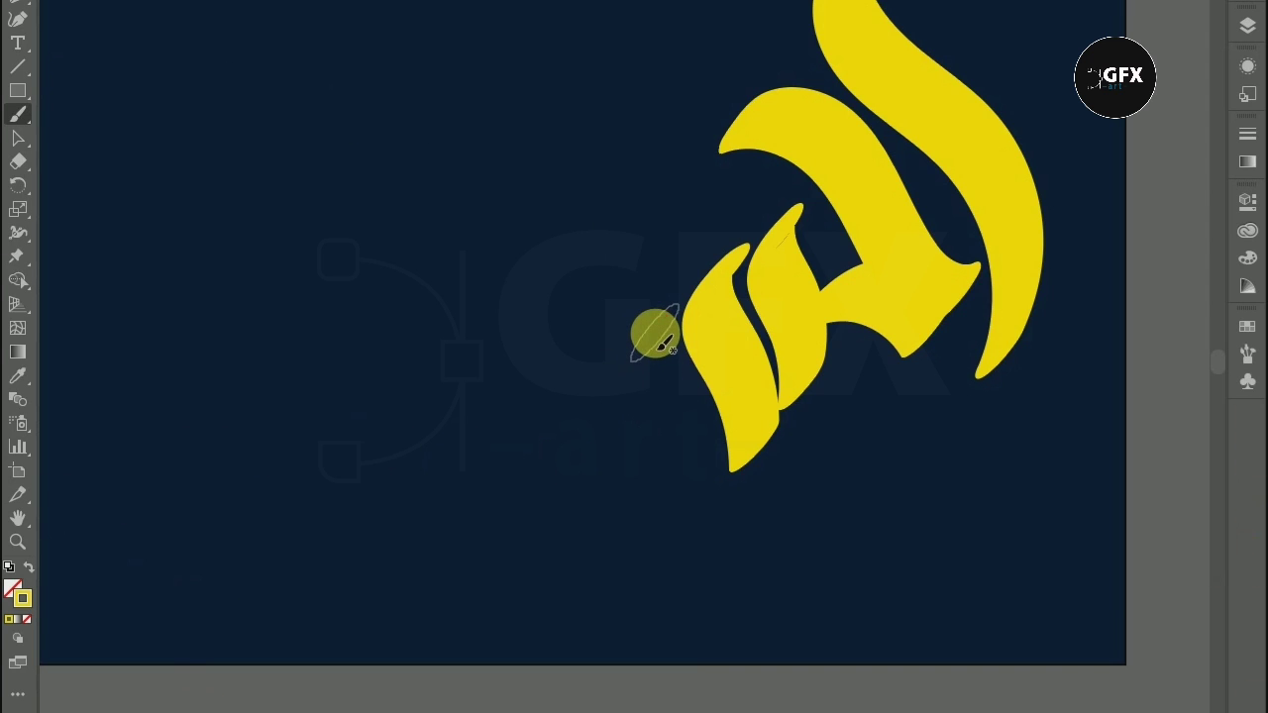
{"action": "mouse_move", "coordinate": [654, 334]}
{"action": "left_mouse_down"}
{"action": "mouse_move", "coordinate": [670, 416]}
{"action": "mouse_move", "coordinate": [715, 505]}
{"action": "mouse_move", "coordinate": [713, 550]}
{"action": "mouse_move", "coordinate": [634, 605]}
{"action": "mouse_move", "coordinate": [530, 622]}
{"action": "mouse_move", "coordinate": [451, 595]}
{"action": "mouse_move", "coordinate": [453, 447]}
{"action": "mouse_move", "coordinate": [503, 389]}
{"action": "left_mouse_up"}
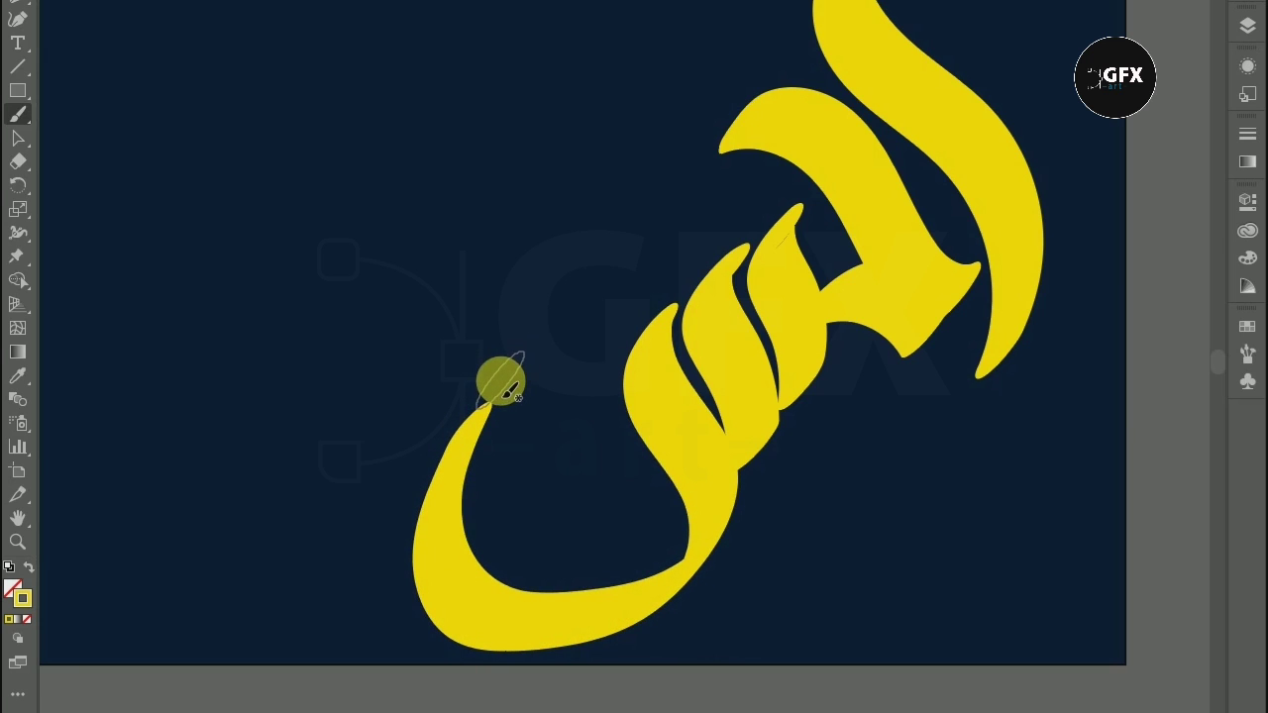
{"action": "key", "text": "ctrl+z"}
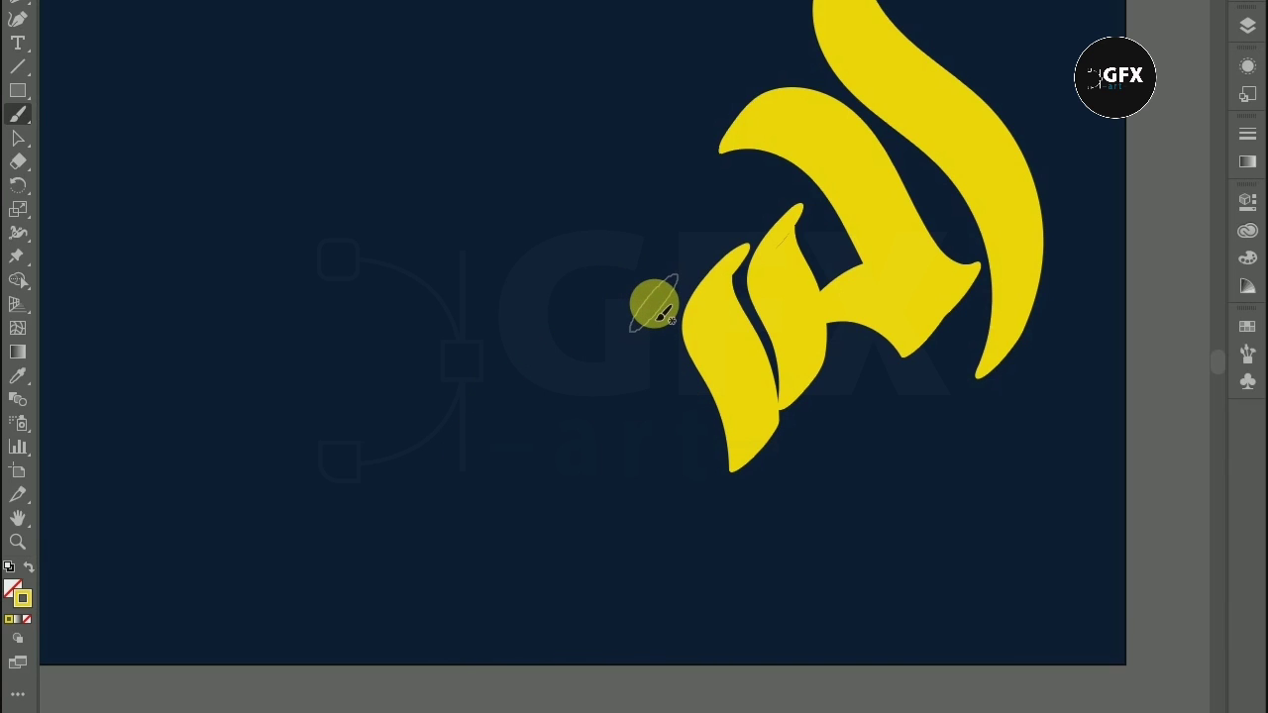
{"action": "mouse_move", "coordinate": [654, 302]}
{"action": "left_mouse_down"}
{"action": "mouse_move", "coordinate": [650, 377]}
{"action": "mouse_move", "coordinate": [716, 510]}
{"action": "mouse_move", "coordinate": [666, 553]}
{"action": "left_mouse_up"}
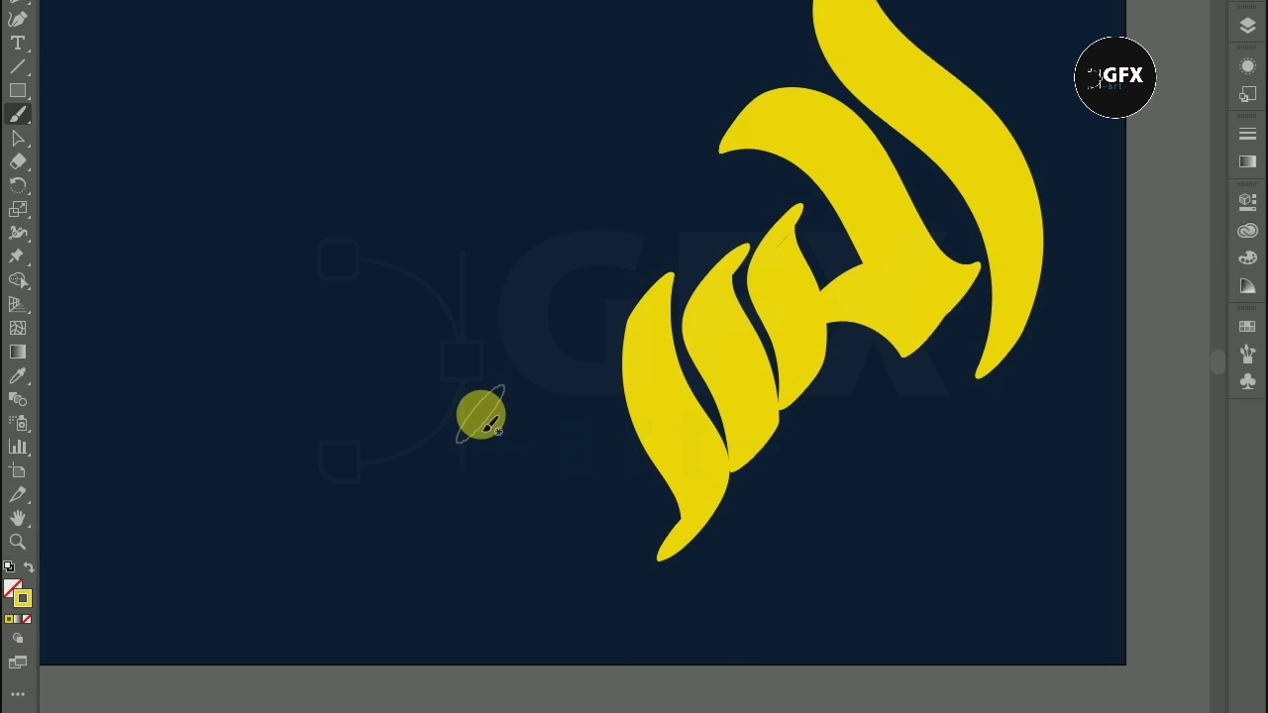
{"action": "key", "text": "ctrl+z"}
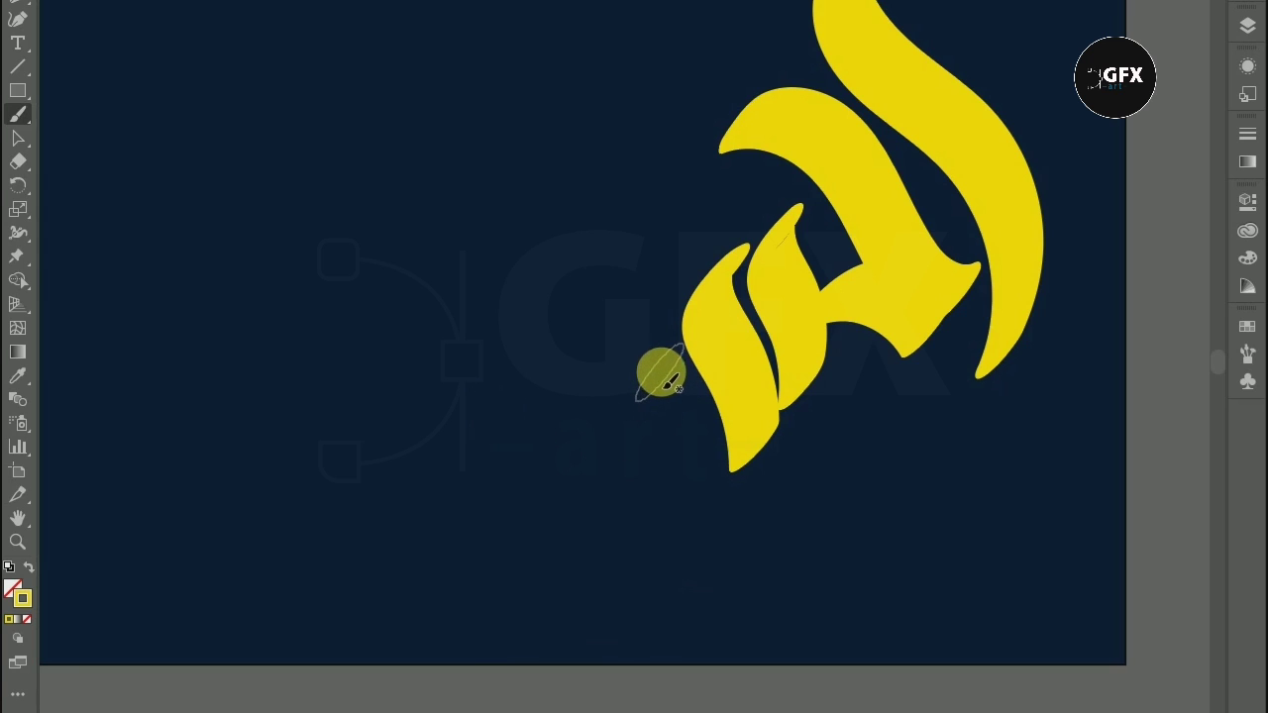
{"action": "left_click_drag", "start_coordinate": [658, 374], "coordinate": [713, 510]}
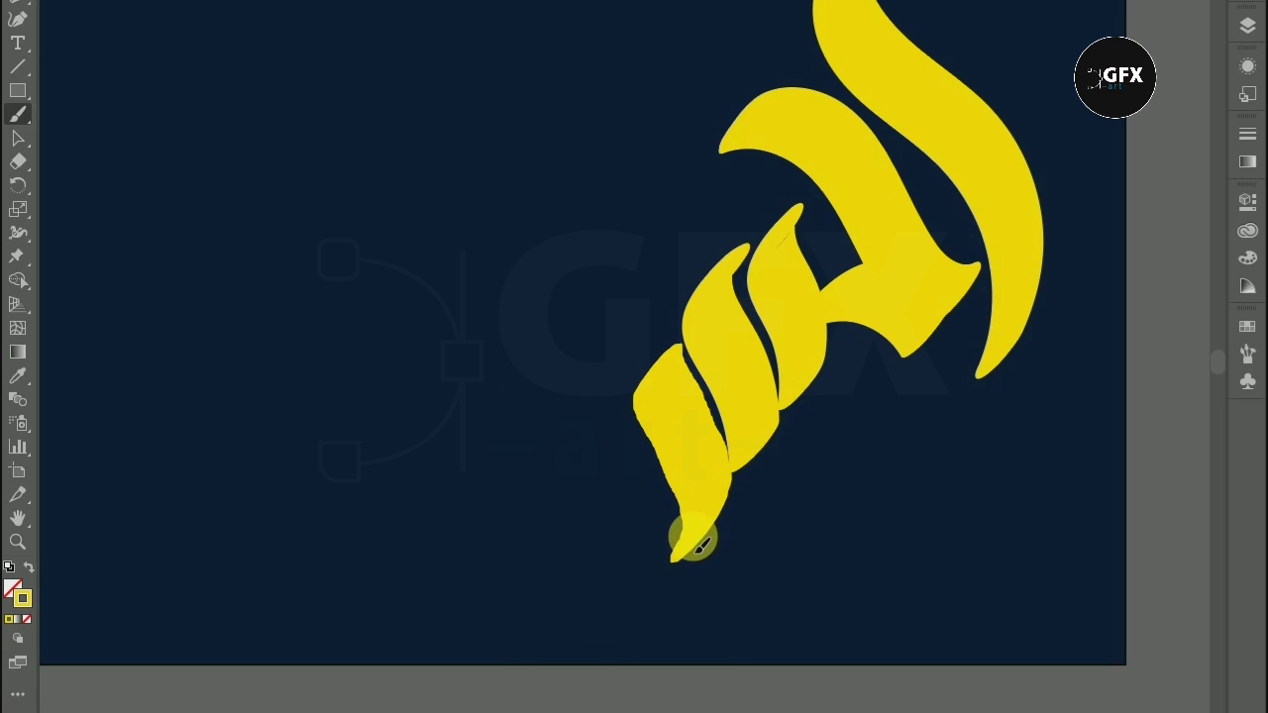
{"action": "left_click_drag", "start_coordinate": [693, 540], "coordinate": [692, 543]}
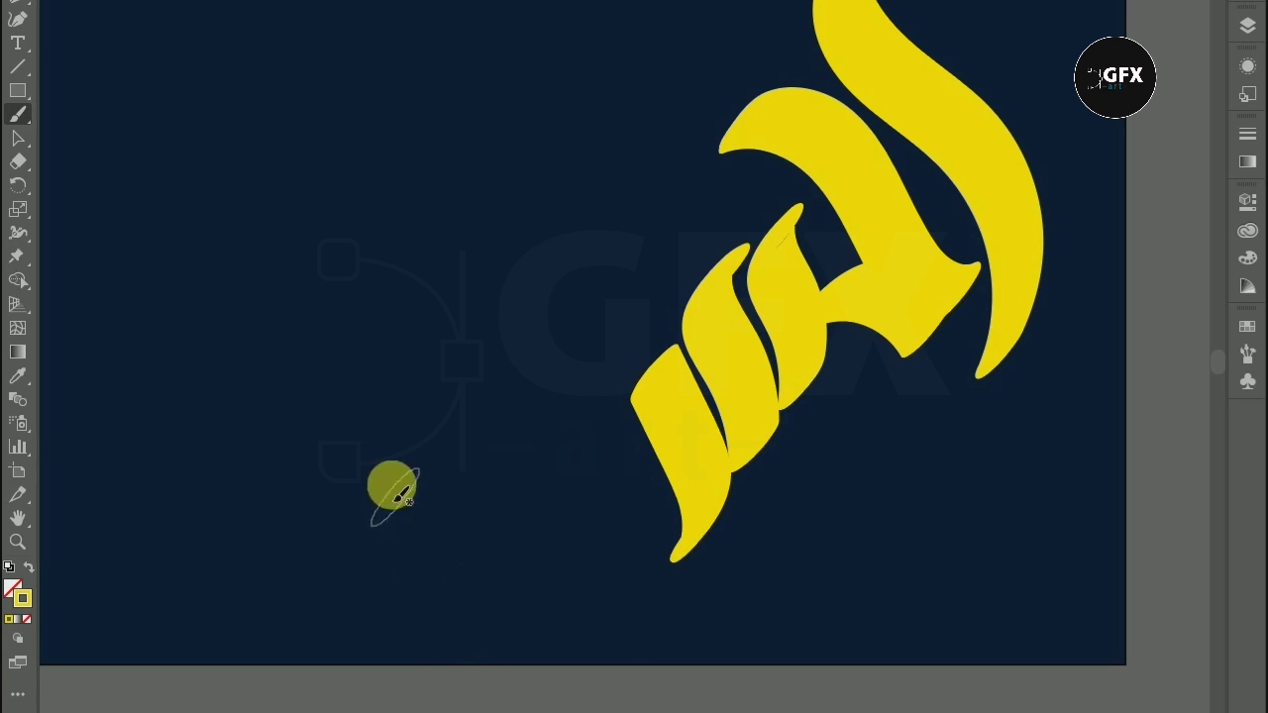
Step: Smooth the bottom tip of the new stroke with the Smooth Tool
{"action": "left_click", "coordinate": [26, 135]}
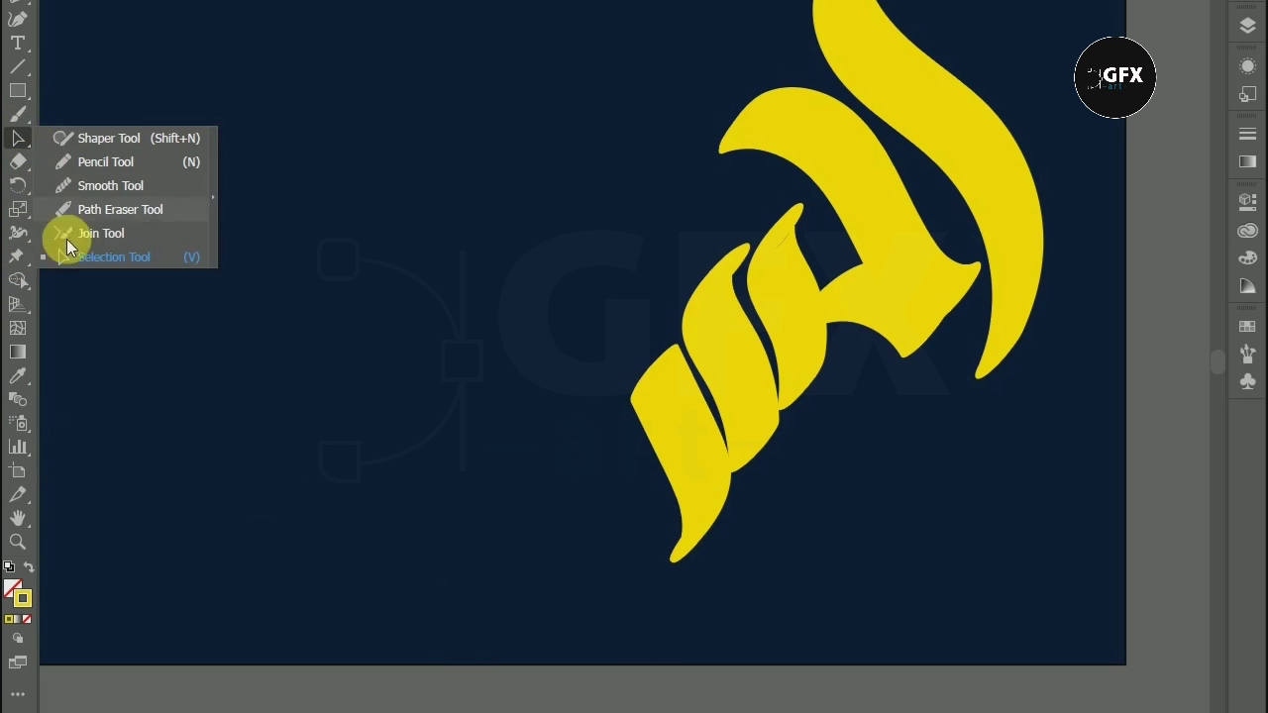
{"action": "left_click", "coordinate": [70, 189]}
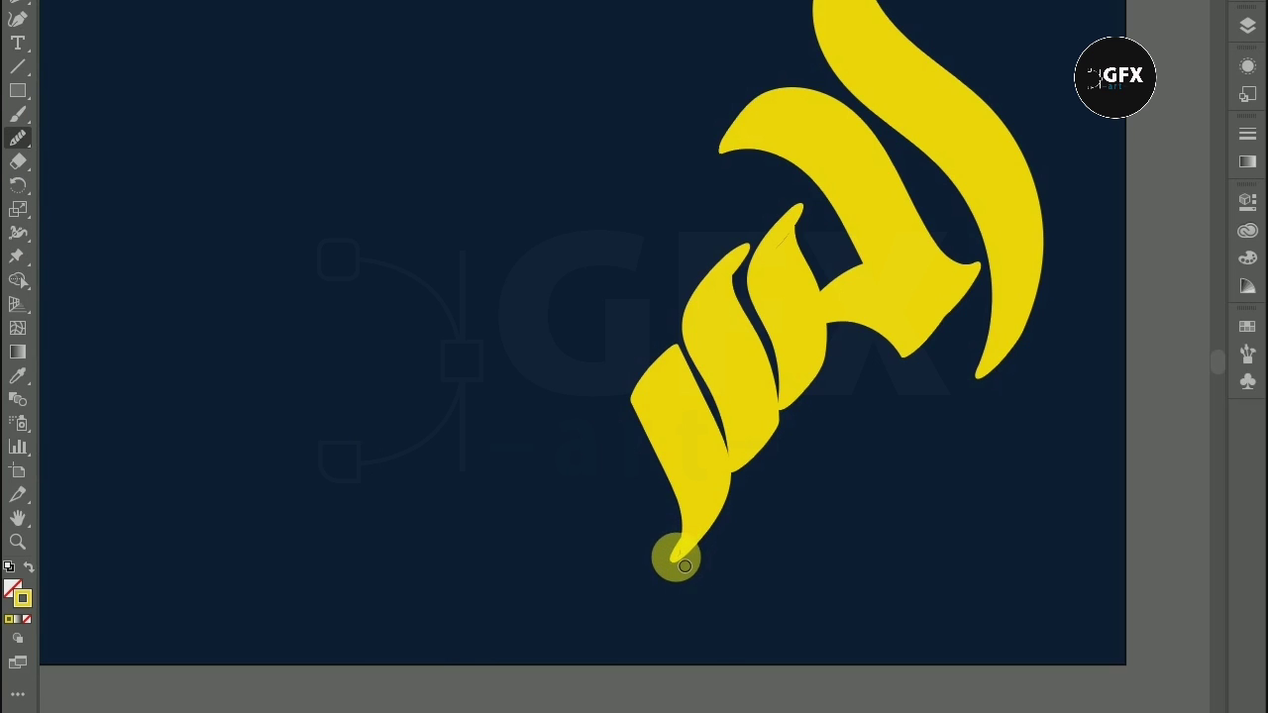
{"action": "mouse_move", "coordinate": [674, 571]}
{"action": "left_mouse_down"}
{"action": "mouse_move", "coordinate": [504, 532]}
{"action": "mouse_move", "coordinate": [465, 473]}
{"action": "mouse_move", "coordinate": [457, 397]}
{"action": "mouse_move", "coordinate": [472, 383]}
{"action": "left_mouse_up"}
Step: Draw a pencil curve from the bottom tip leftward and up, then taper it with the Width Tool
{"action": "left_click", "coordinate": [22, 138]}
{"action": "left_click", "coordinate": [85, 168]}
{"action": "mouse_move", "coordinate": [675, 561]}
{"action": "left_mouse_down"}
{"action": "mouse_move", "coordinate": [473, 427]}
{"action": "mouse_move", "coordinate": [471, 394]}
{"action": "left_mouse_up"}
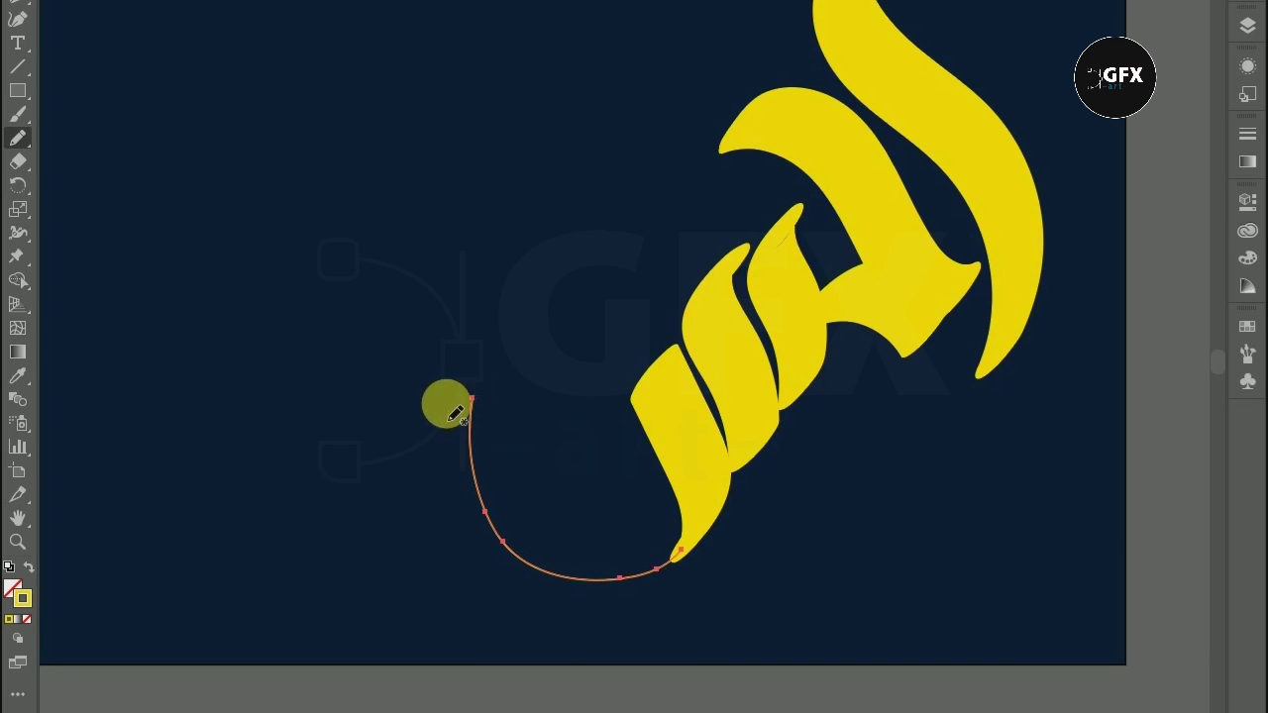
{"action": "left_click", "coordinate": [17, 233]}
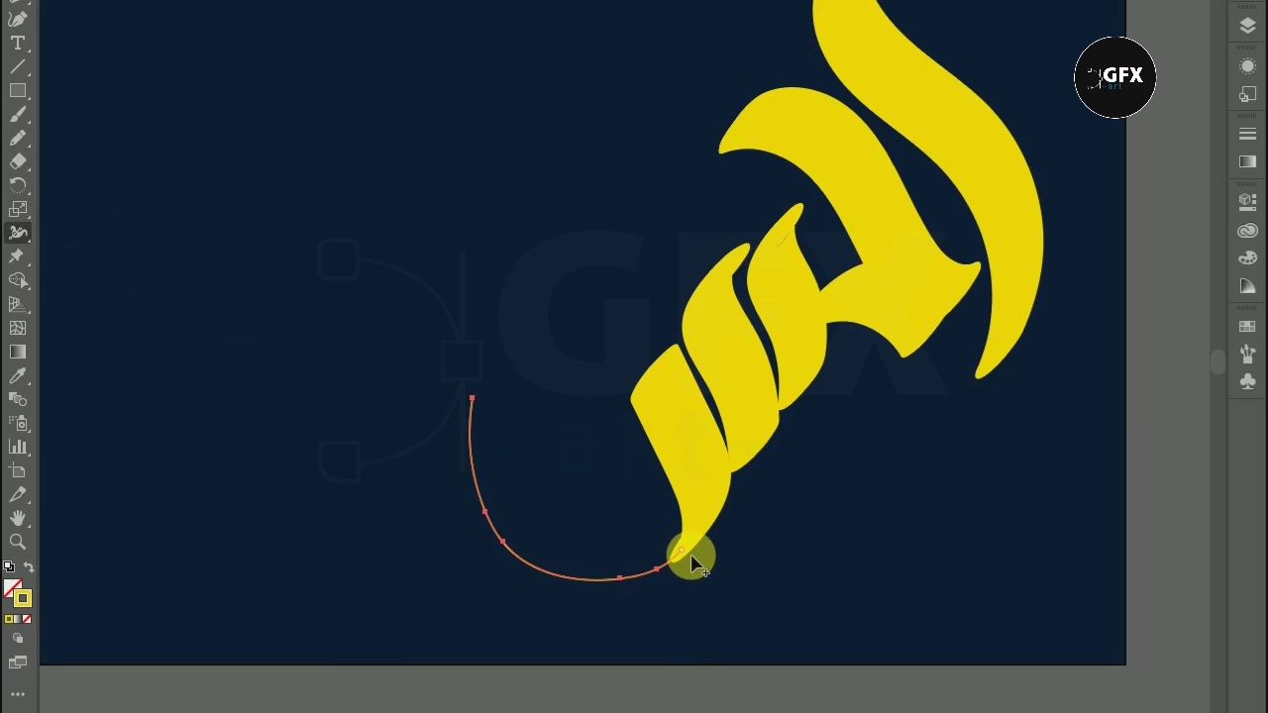
{"action": "left_click_drag", "start_coordinate": [691, 562], "coordinate": [690, 560]}
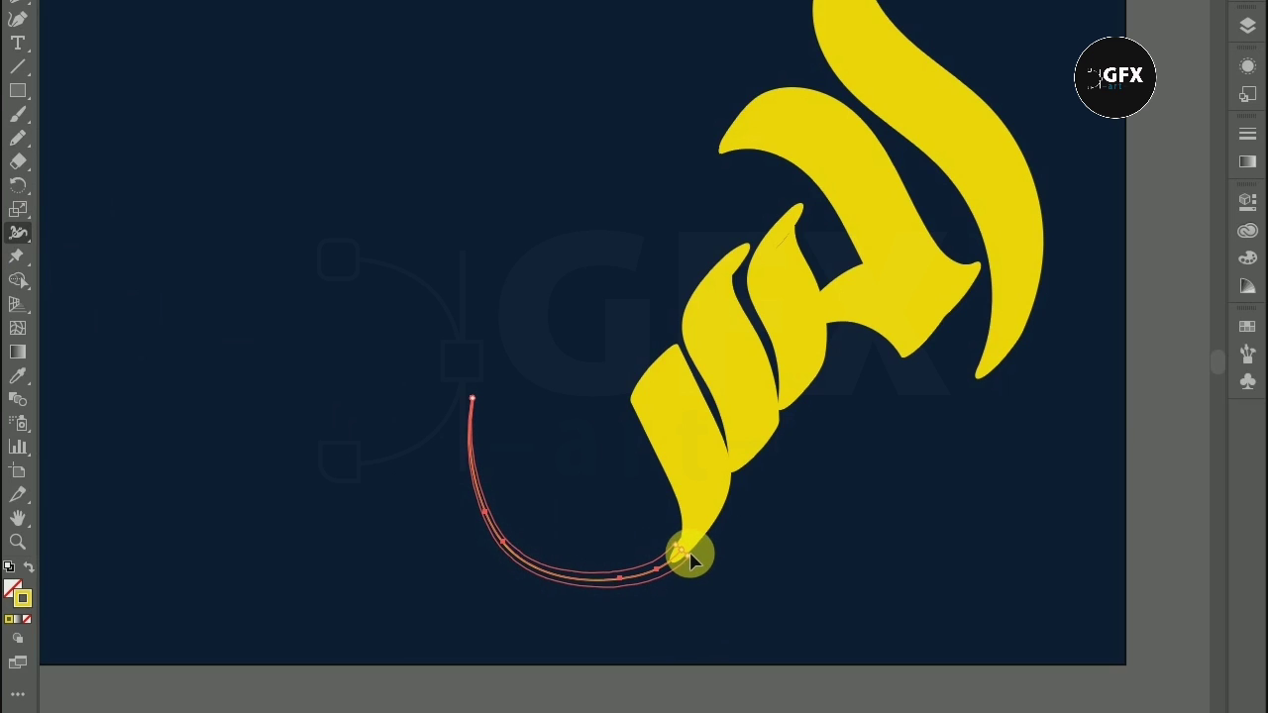
Step: Switch to the selection tool and select the thin yellow tail curve
{"action": "left_click", "coordinate": [18, 138]}
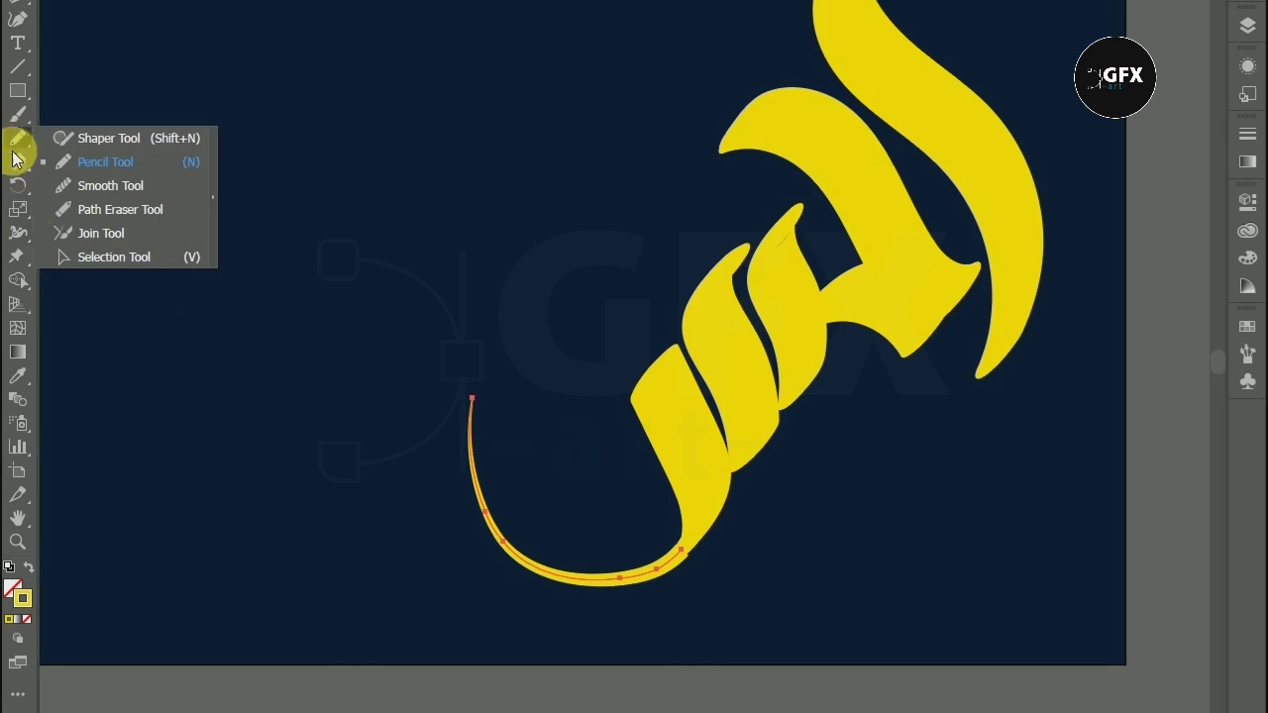
{"action": "left_click", "coordinate": [59, 257]}
{"action": "left_click", "coordinate": [159, 371]}
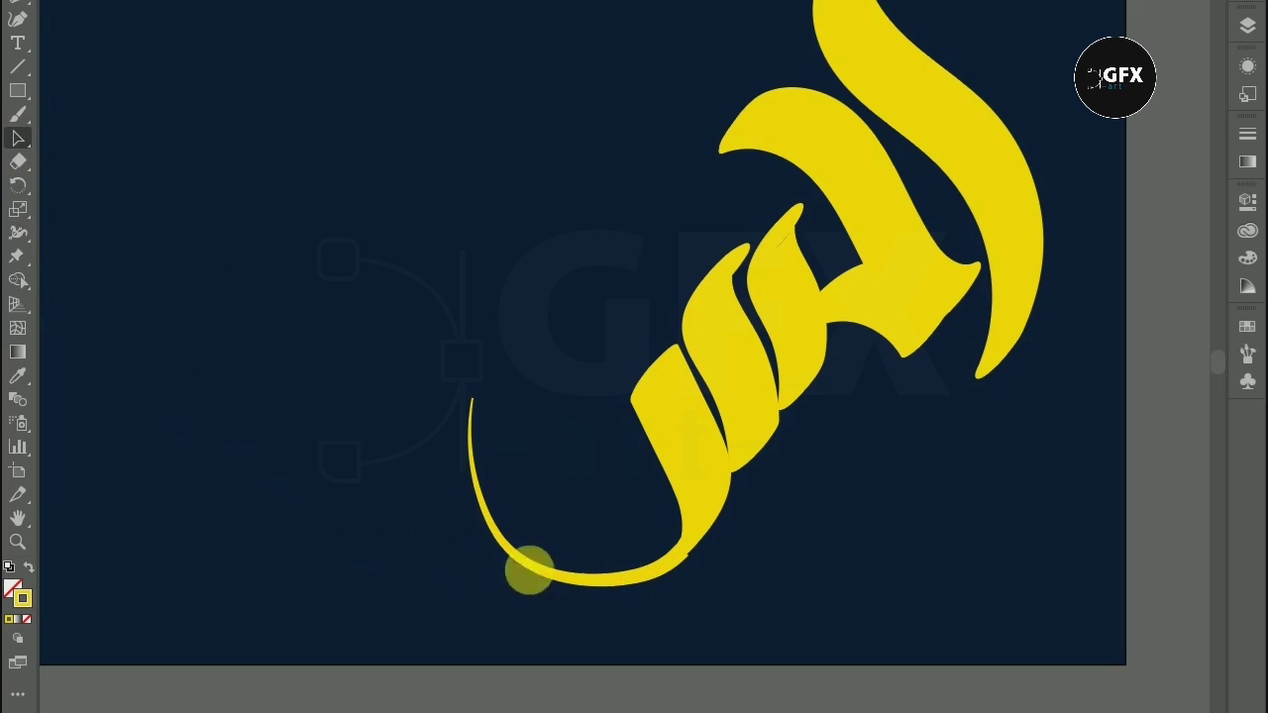
{"action": "left_click", "coordinate": [658, 577]}
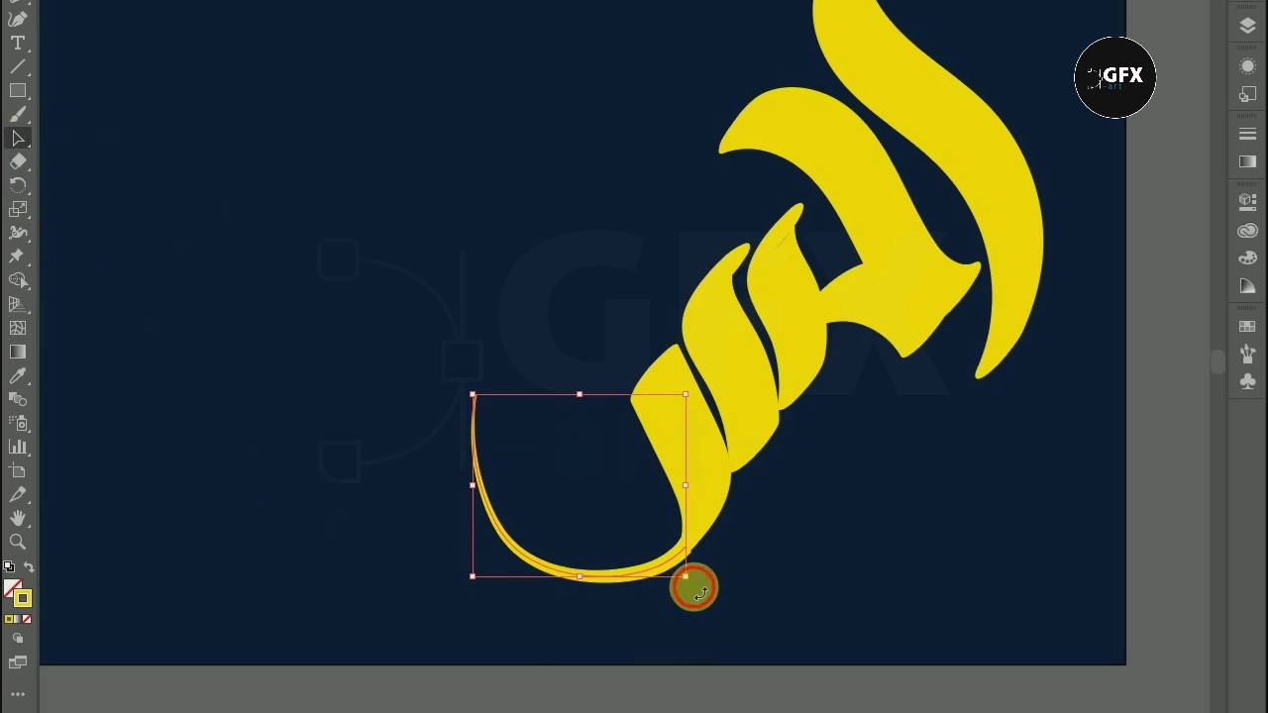
{"action": "left_click", "coordinate": [659, 624]}
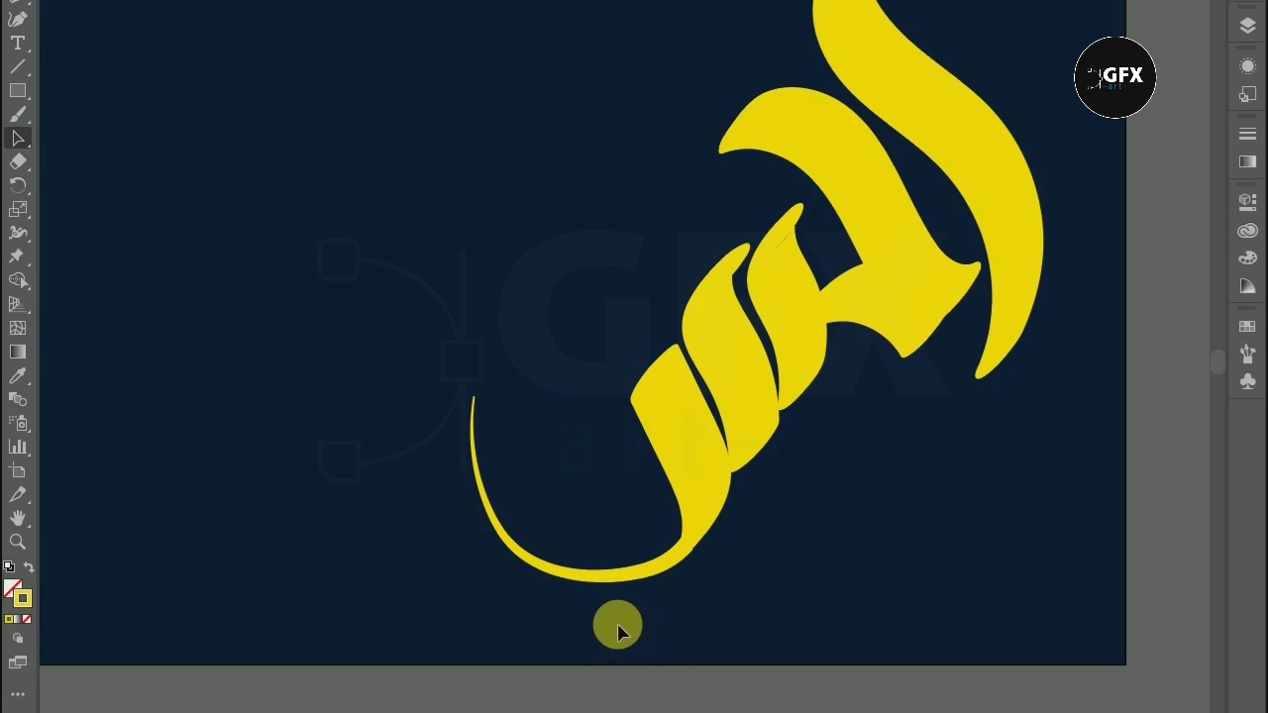
{"action": "key", "text": "ctrl+z"}
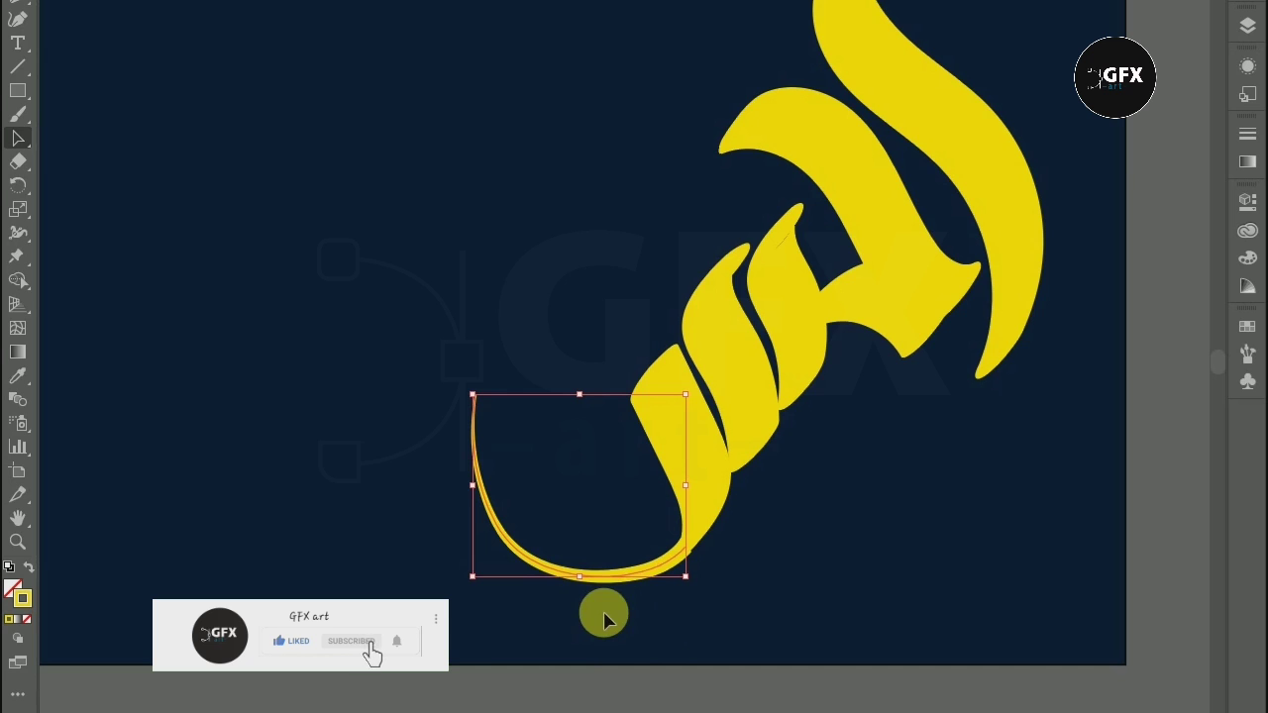
{"action": "left_click", "coordinate": [532, 620]}
{"action": "scroll", "coordinate": [630, 587], "scroll_direction": "up", "scroll_amount": 2}
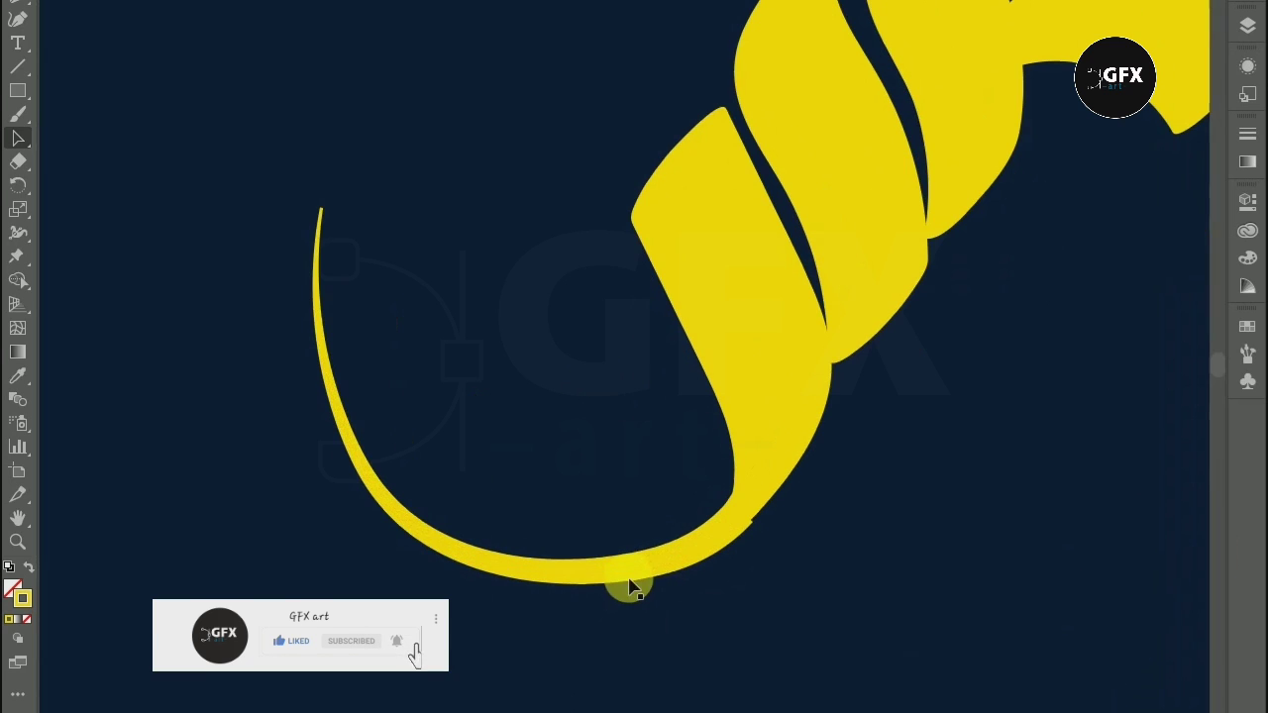
{"action": "left_click", "coordinate": [676, 553]}
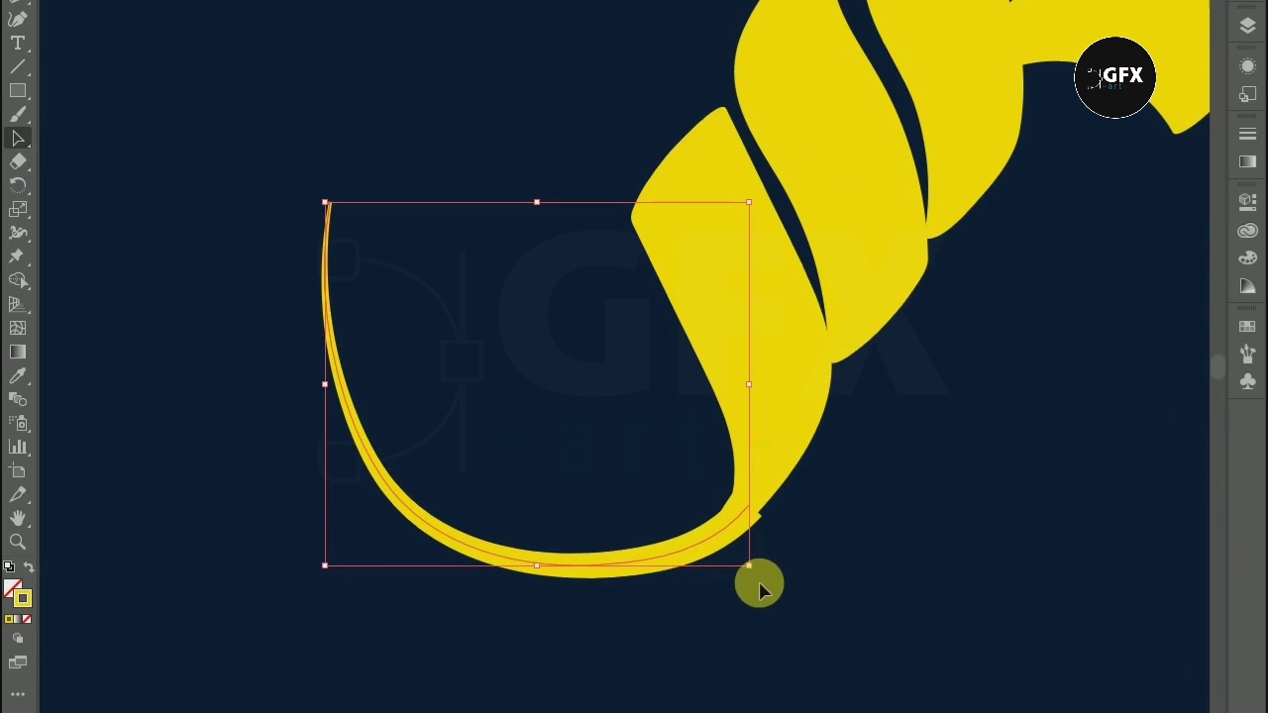
{"action": "left_click", "coordinate": [840, 560]}
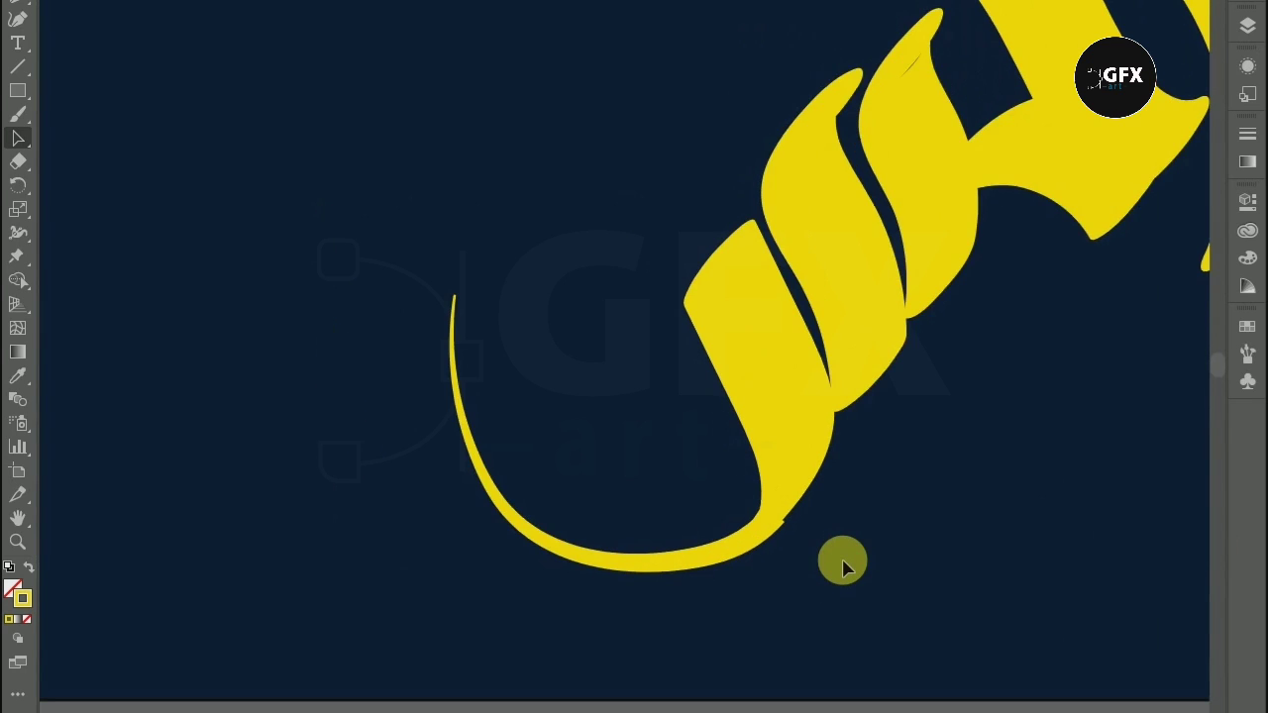
{"action": "scroll", "coordinate": [805, 563], "scroll_direction": "up", "scroll_amount": 2}
Step: Adjust the tail end's anchor and direction, then widen the stroke near its end
{"action": "left_click", "coordinate": [706, 488]}
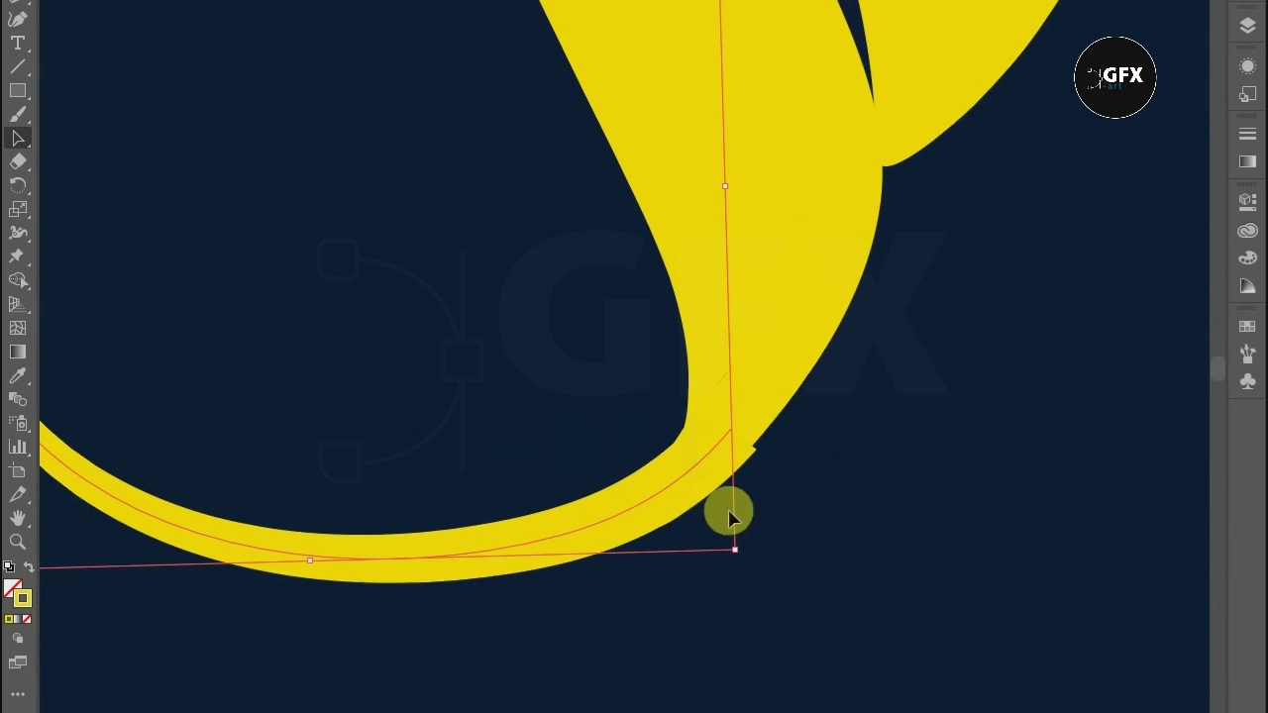
{"action": "left_click_drag", "start_coordinate": [735, 550], "coordinate": [743, 539]}
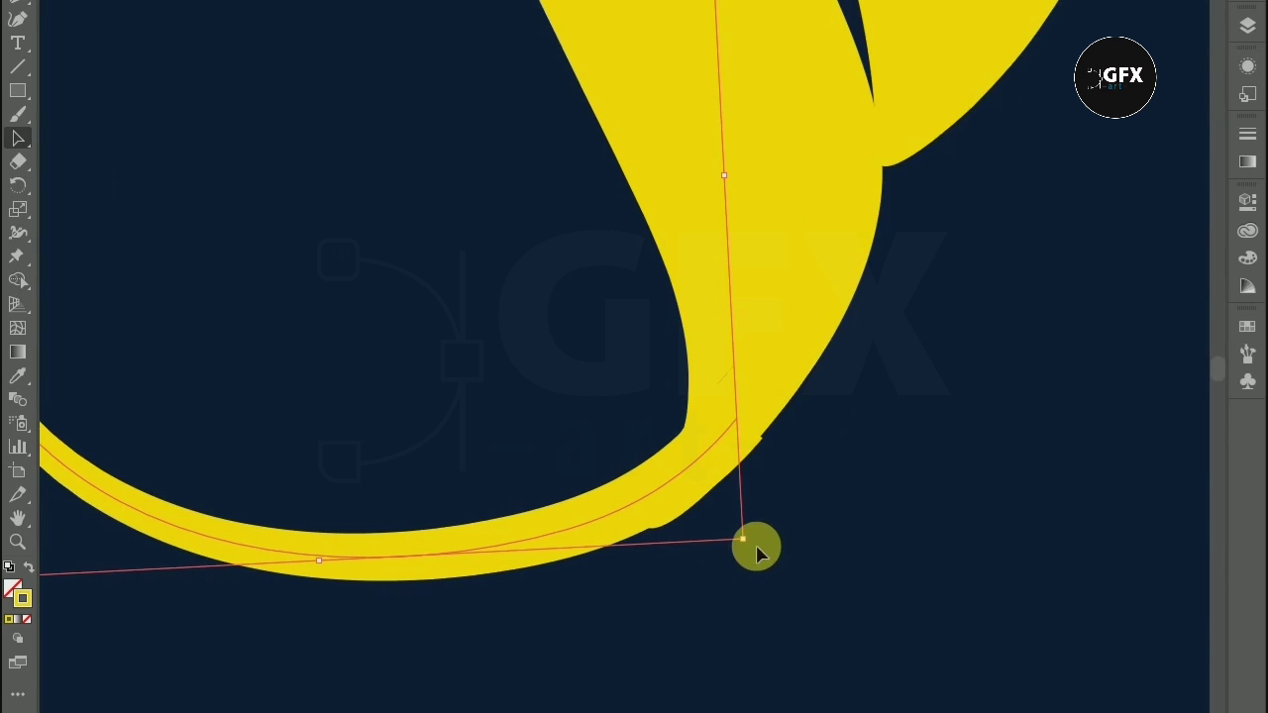
{"action": "left_click_drag", "start_coordinate": [563, 557], "coordinate": [565, 561]}
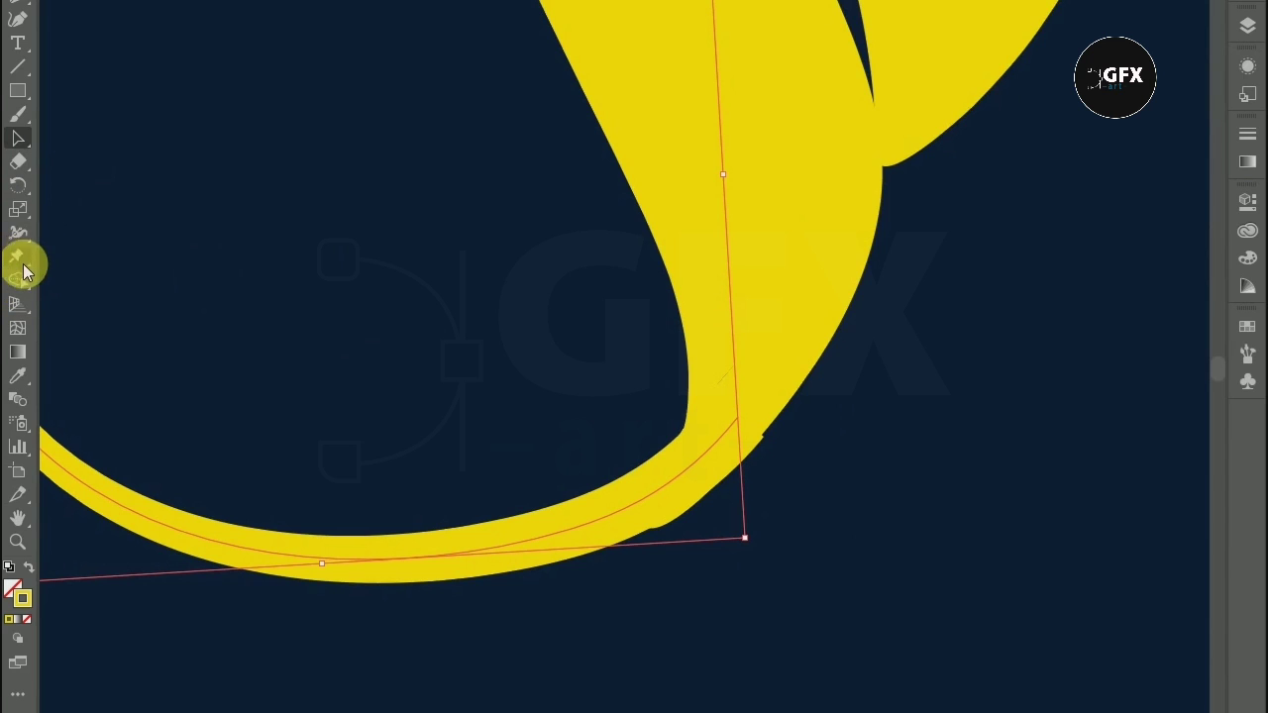
{"action": "left_click", "coordinate": [20, 231]}
{"action": "left_click_drag", "start_coordinate": [744, 437], "coordinate": [765, 442]}
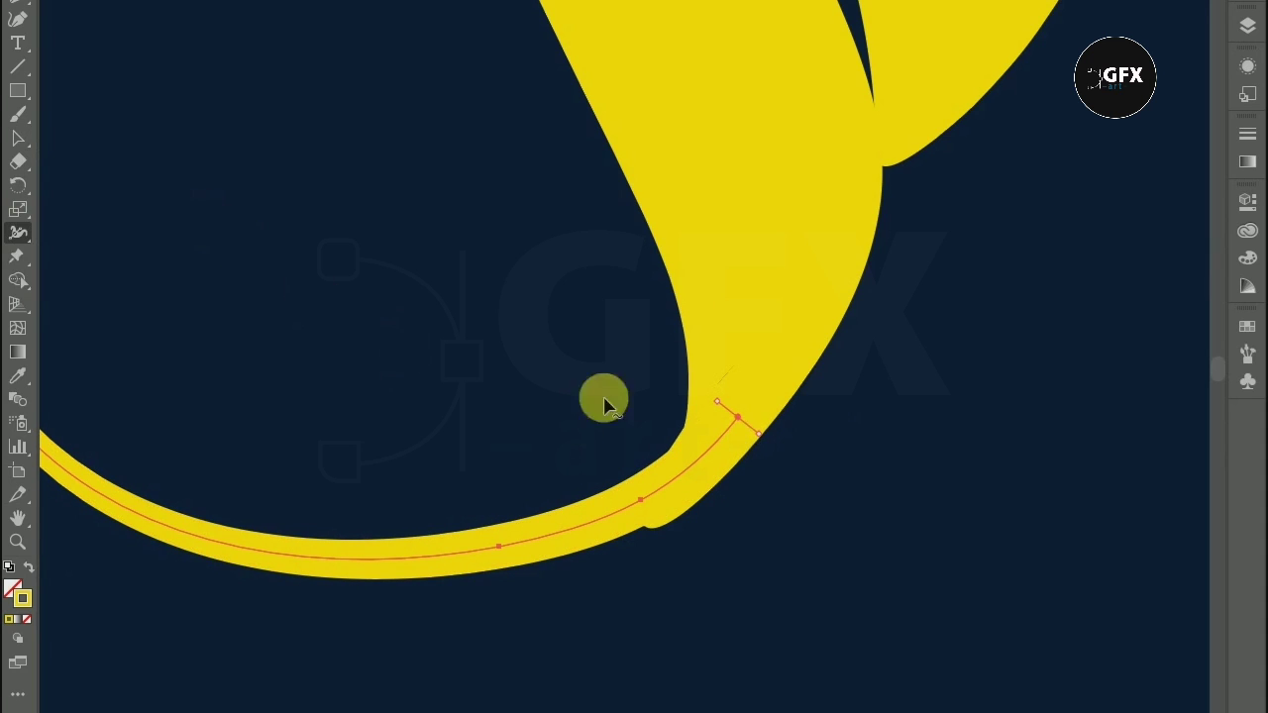
{"action": "left_click_drag", "start_coordinate": [763, 443], "coordinate": [761, 435]}
Step: Reshape the lower tail segment and shift its corner point up and right
{"action": "left_click", "coordinate": [12, 143]}
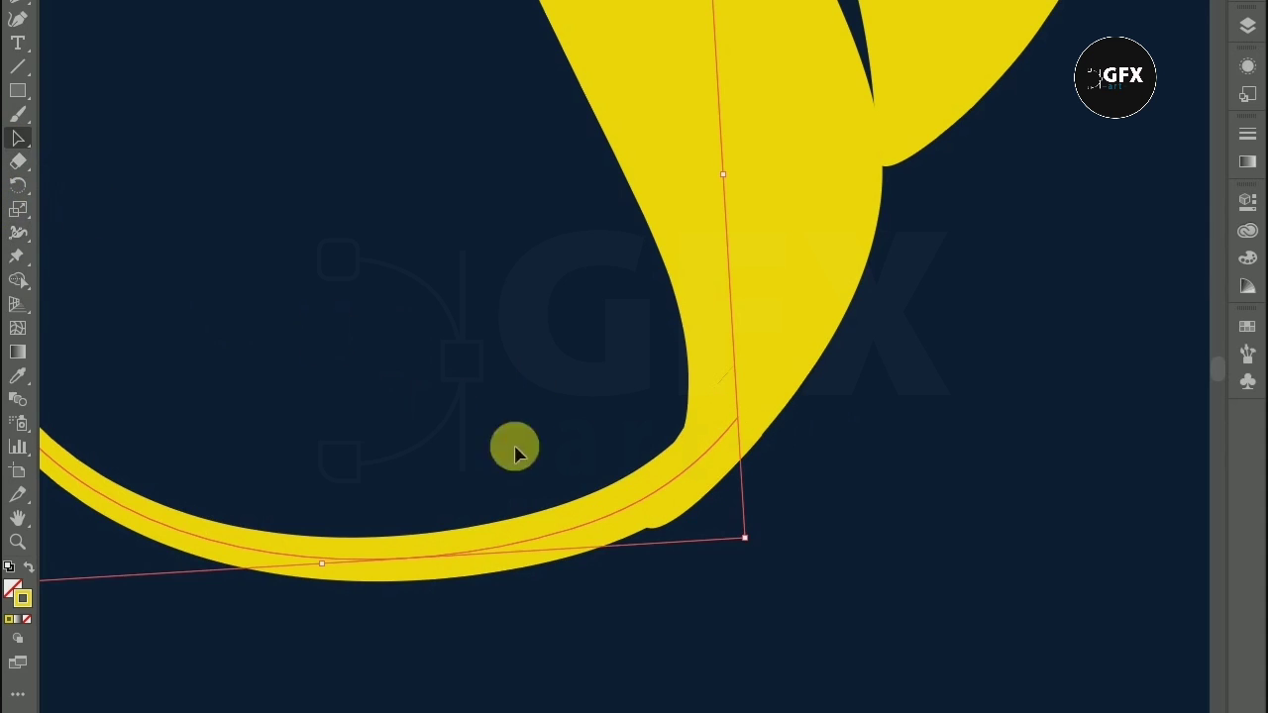
{"action": "left_click_drag", "start_coordinate": [622, 507], "coordinate": [627, 523]}
{"action": "left_click_drag", "start_coordinate": [746, 553], "coordinate": [767, 543]}
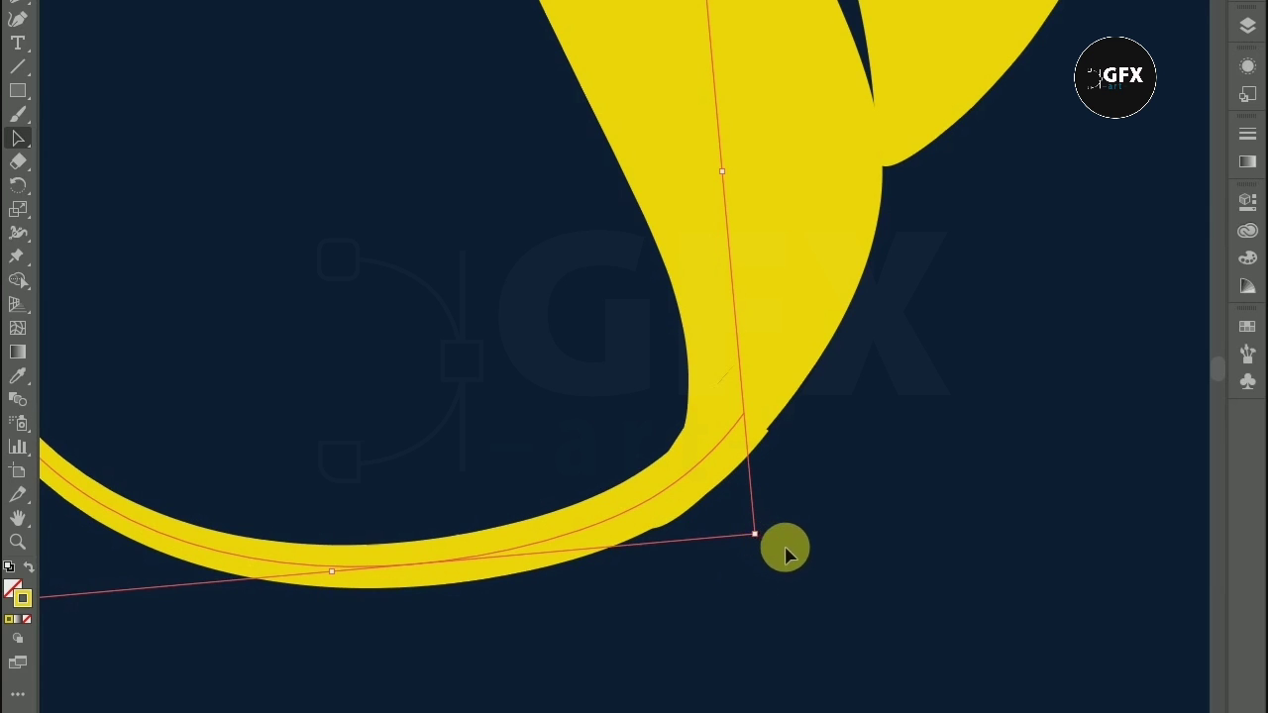
{"action": "left_click", "coordinate": [781, 546]}
{"action": "scroll", "coordinate": [768, 543], "scroll_direction": "down", "scroll_amount": 2}
{"action": "scroll", "coordinate": [764, 543], "scroll_direction": "down", "scroll_amount": 2}
{"action": "scroll", "coordinate": [763, 543], "scroll_direction": "down", "scroll_amount": 2}
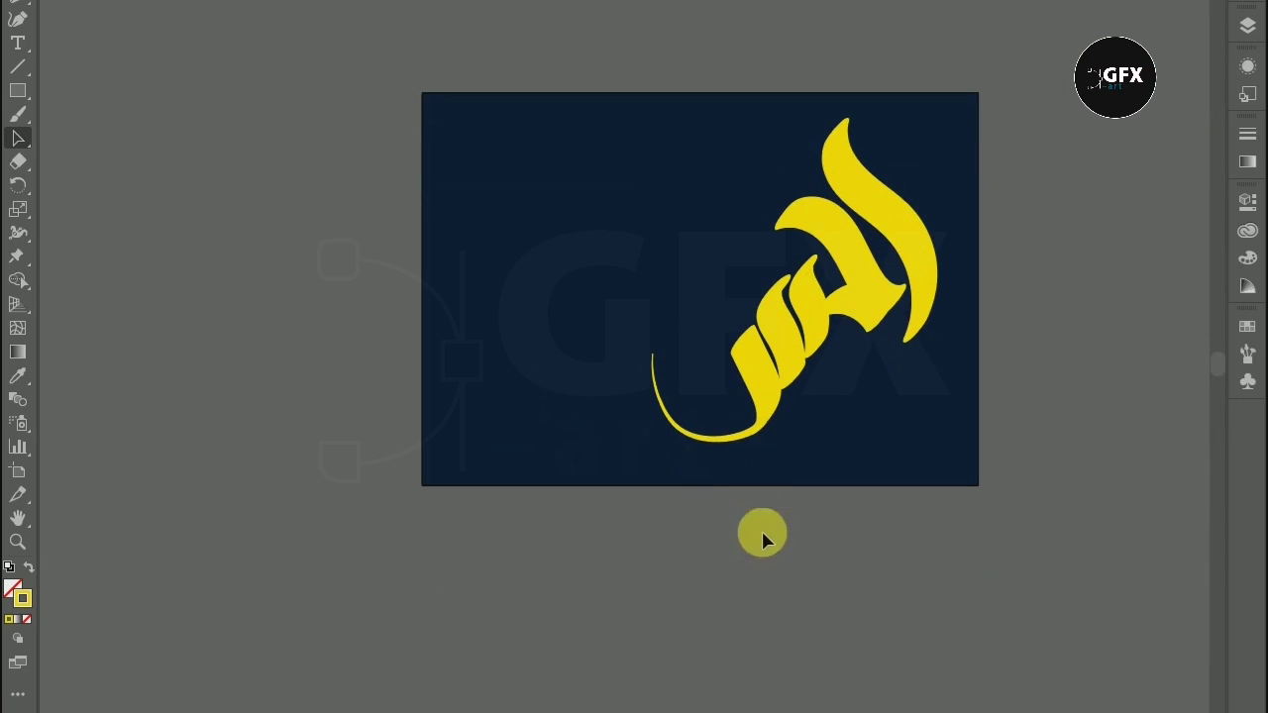
{"action": "left_click", "coordinate": [789, 465]}
{"action": "scroll", "coordinate": [767, 436], "scroll_direction": "up", "scroll_amount": 3}
Step: Paint a bold sweeping stroke to the left of the letters with the Paintbrush
{"action": "scroll", "coordinate": [748, 475], "scroll_direction": "up", "scroll_amount": 1}
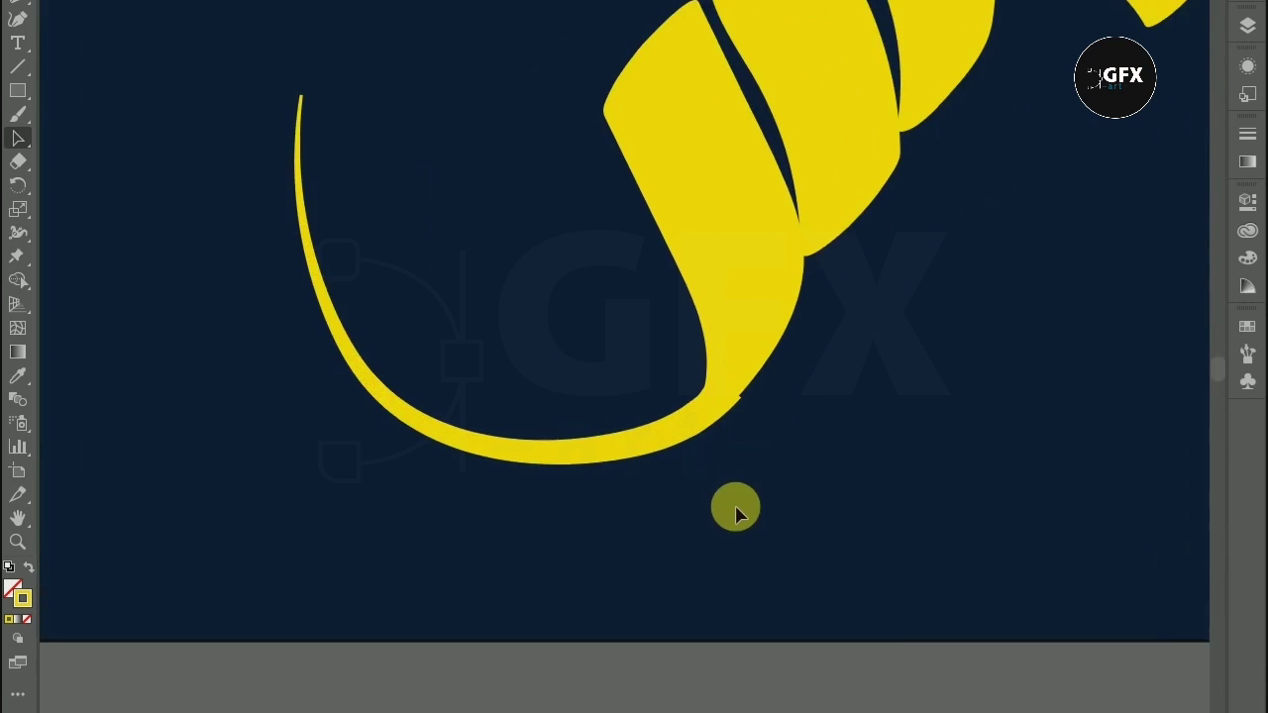
{"action": "scroll", "coordinate": [684, 510], "scroll_direction": "down", "scroll_amount": 2}
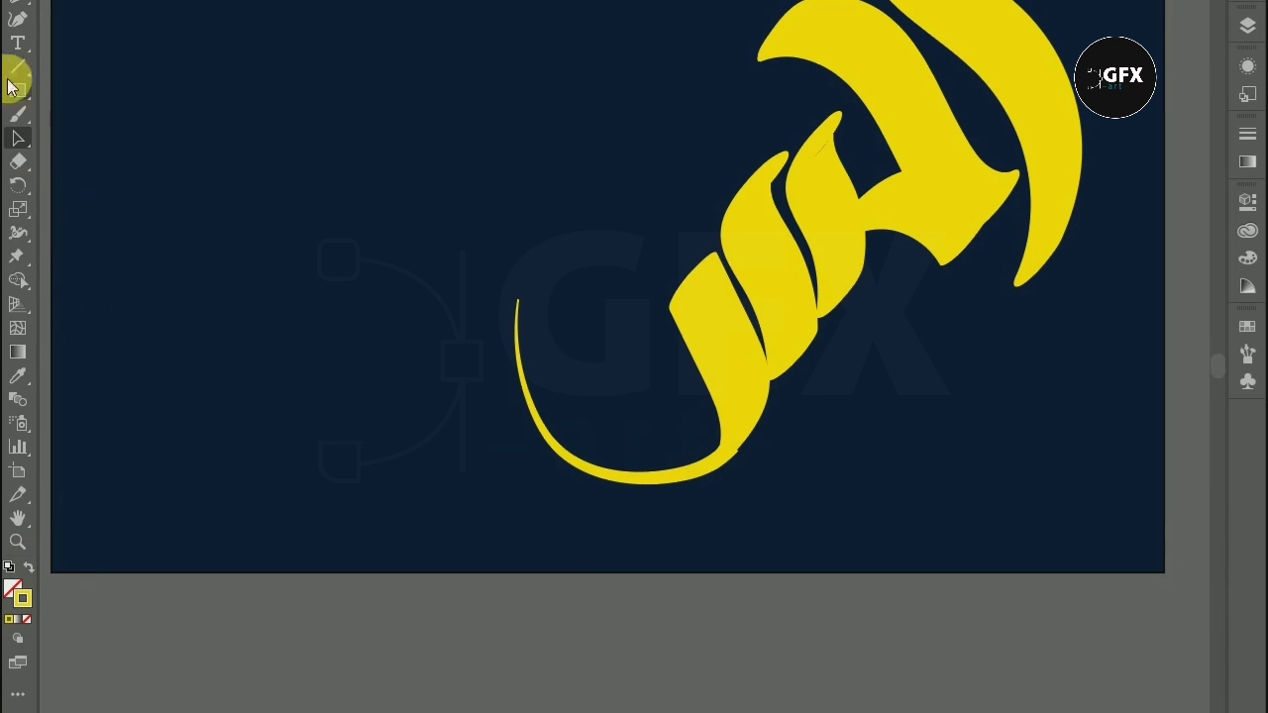
{"action": "left_click", "coordinate": [18, 114]}
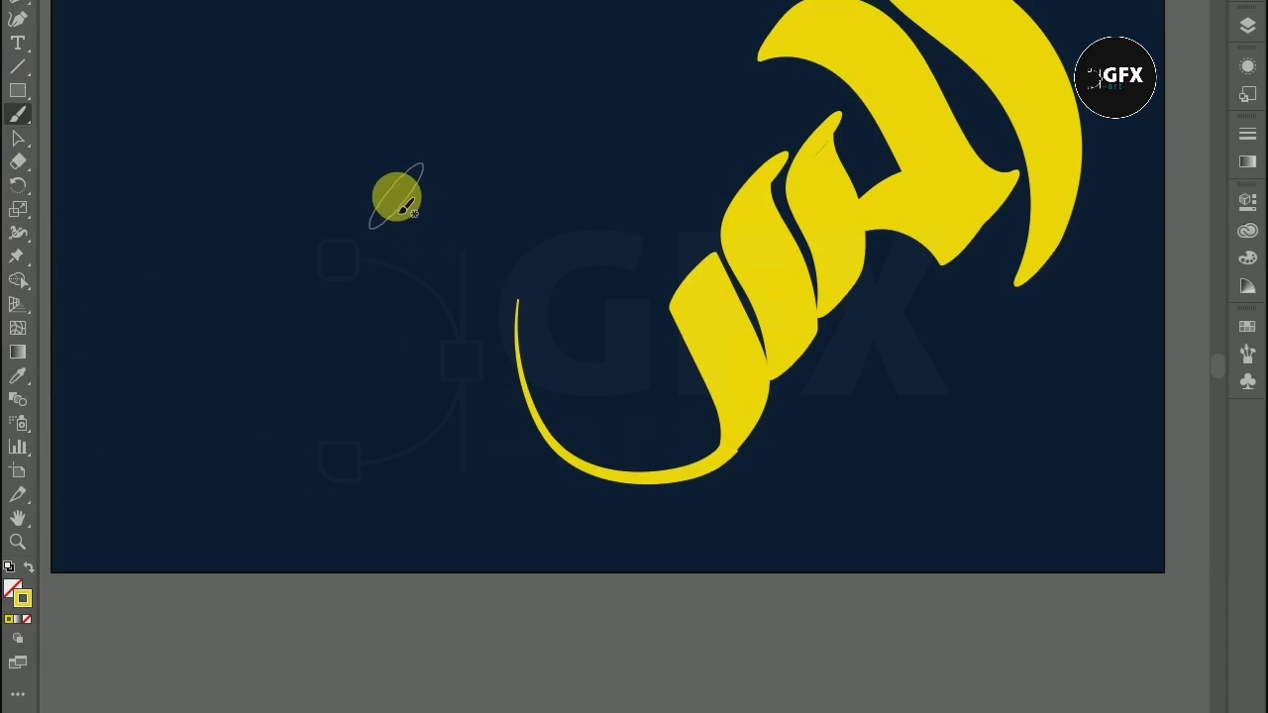
{"action": "mouse_move", "coordinate": [406, 195]}
{"action": "left_mouse_down"}
{"action": "mouse_move", "coordinate": [405, 227]}
{"action": "mouse_move", "coordinate": [439, 255]}
{"action": "mouse_move", "coordinate": [485, 278]}
{"action": "mouse_move", "coordinate": [555, 286]}
{"action": "mouse_move", "coordinate": [639, 334]}
{"action": "mouse_move", "coordinate": [661, 388]}
{"action": "left_mouse_up"}
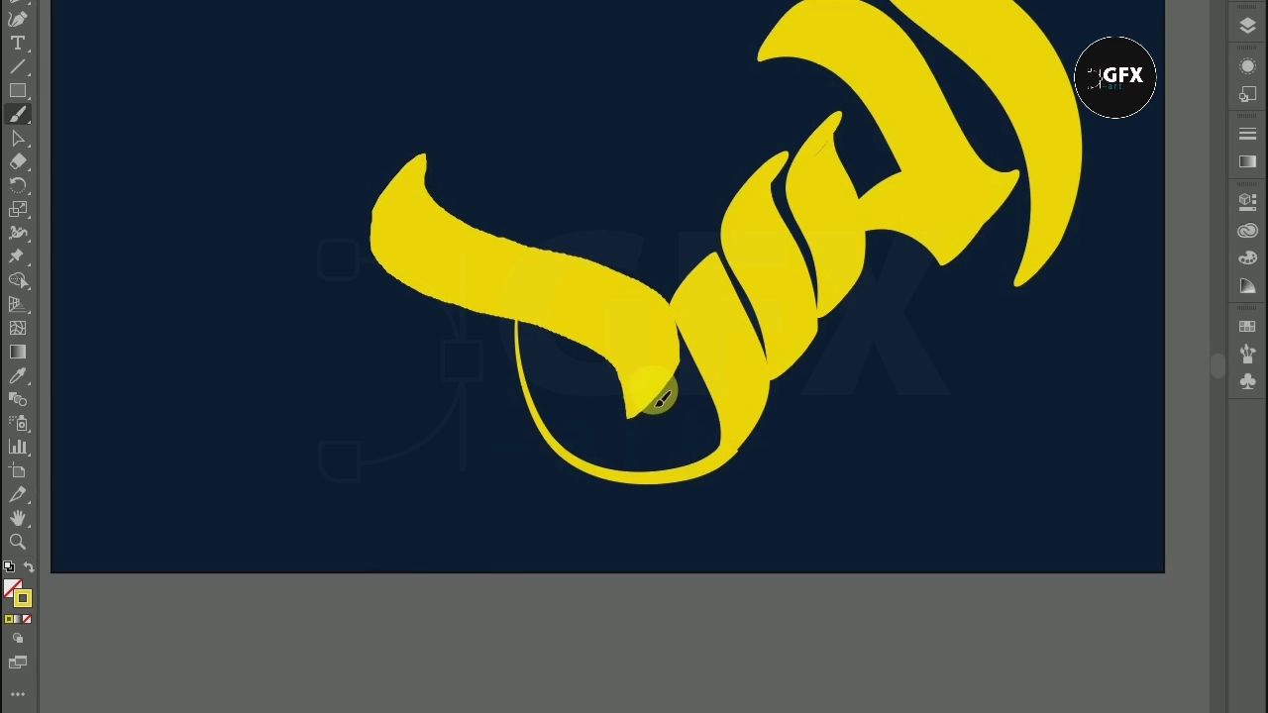
{"action": "left_click_drag", "start_coordinate": [661, 416], "coordinate": [654, 408]}
Step: Paint a small slanted diacritic dot above the new stroke
{"action": "scroll", "coordinate": [496, 287], "scroll_direction": "up", "scroll_amount": 1}
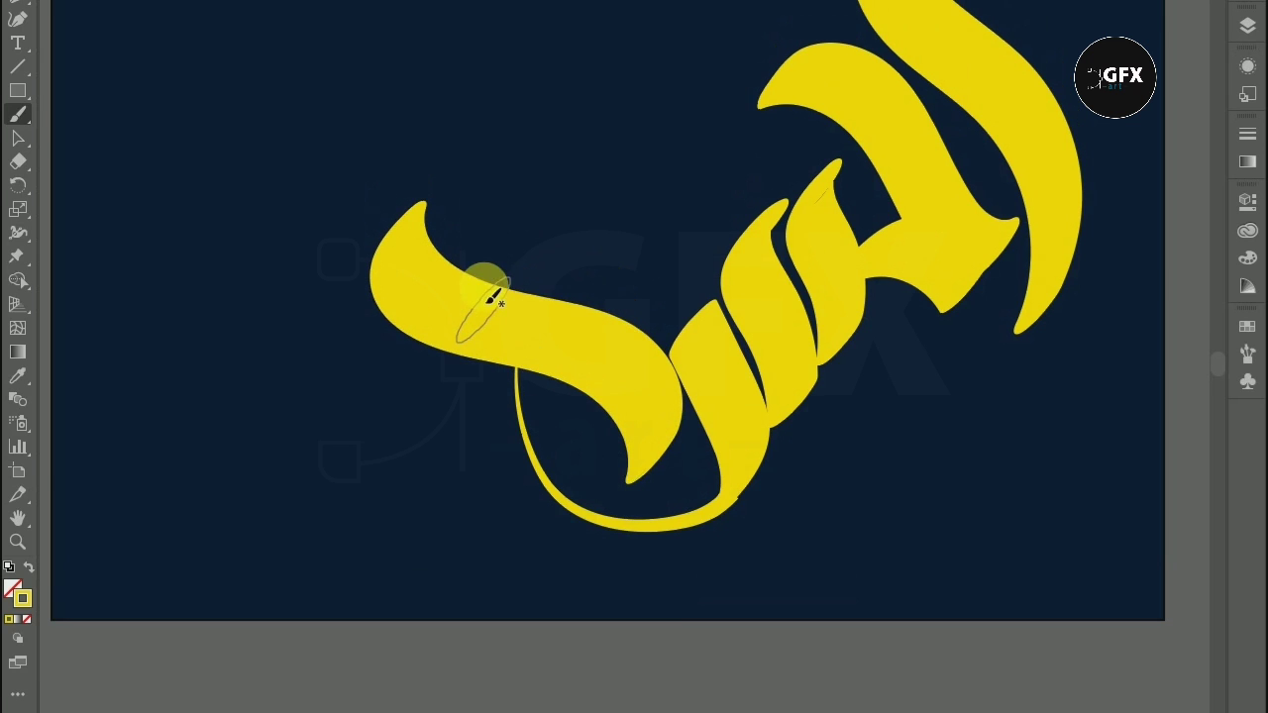
{"action": "scroll", "coordinate": [486, 287], "scroll_direction": "up", "scroll_amount": 1}
{"action": "scroll", "coordinate": [476, 273], "scroll_direction": "up", "scroll_amount": 1}
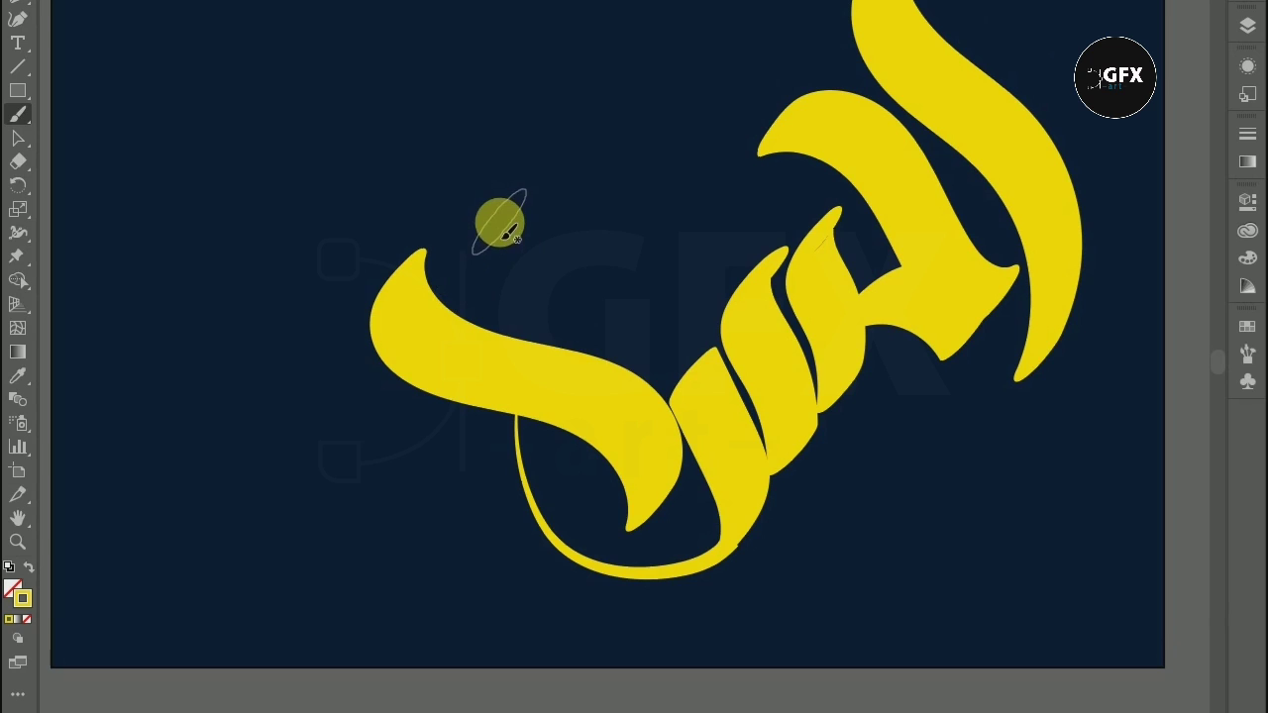
{"action": "left_click_drag", "start_coordinate": [499, 223], "coordinate": [524, 253]}
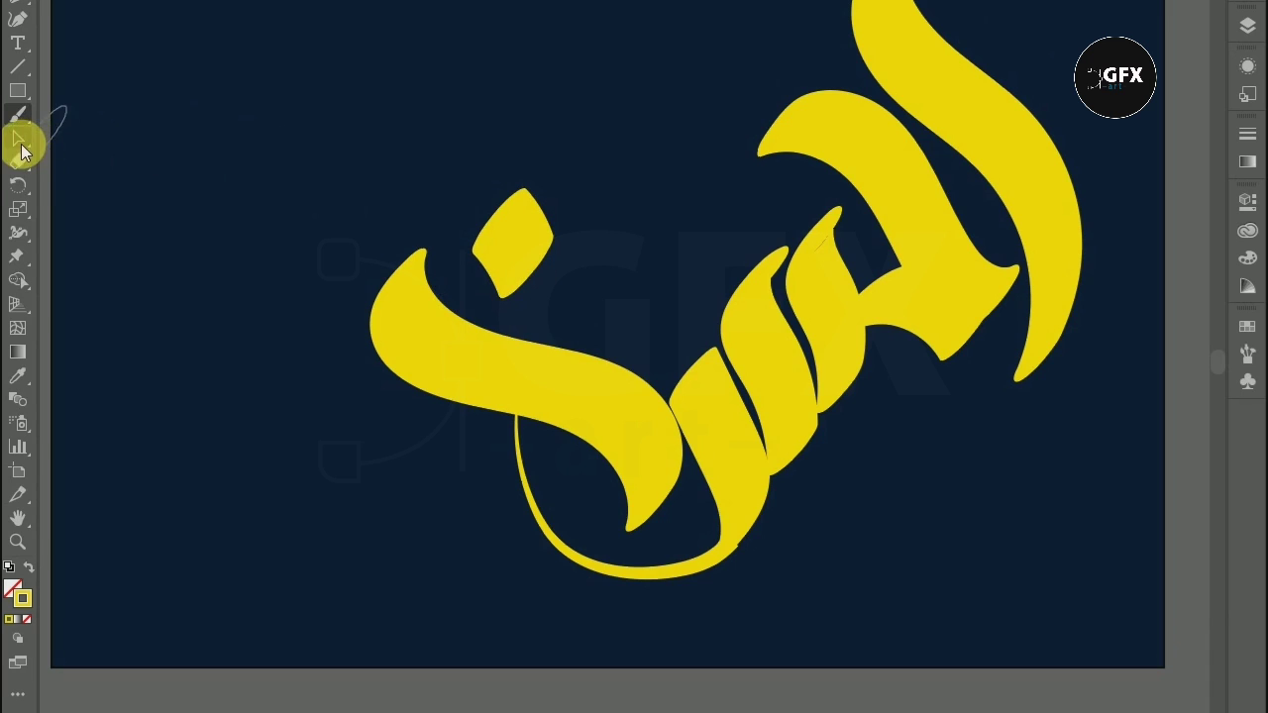
Step: Delete the thin tail curve and try brushed replacement tails, undoing each attempt
{"action": "left_click", "coordinate": [547, 533]}
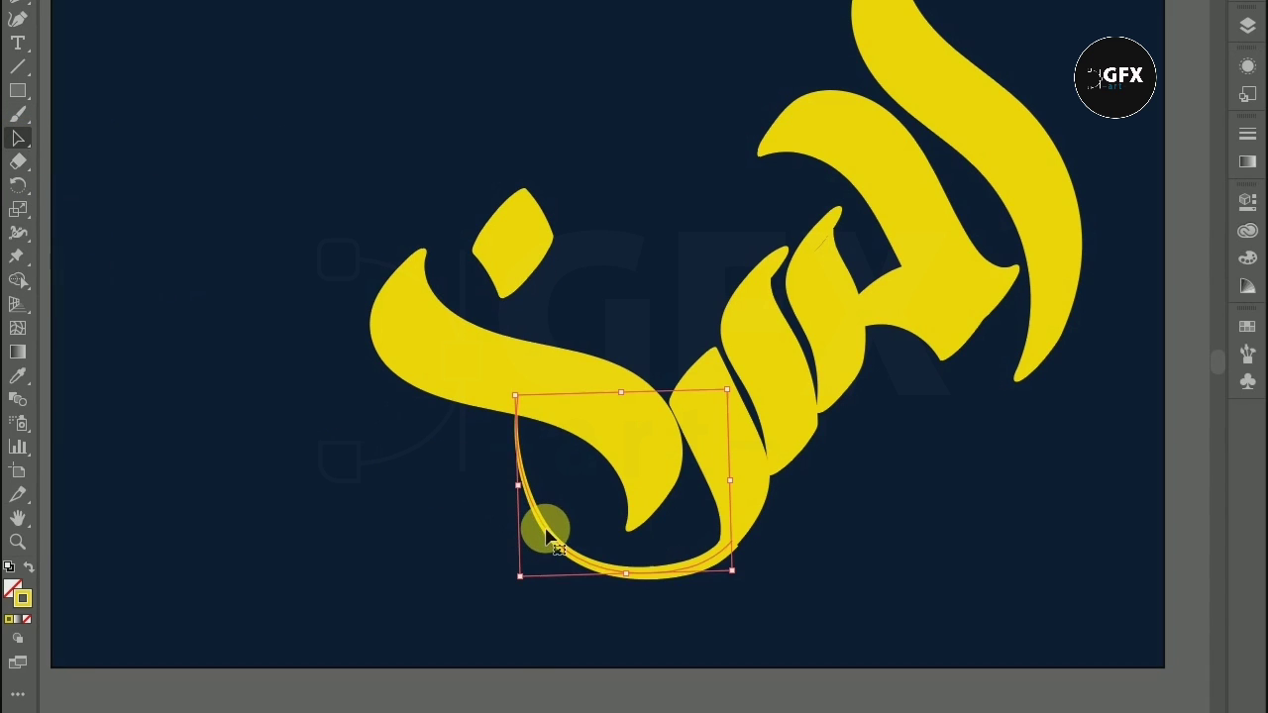
{"action": "key", "text": "Delete"}
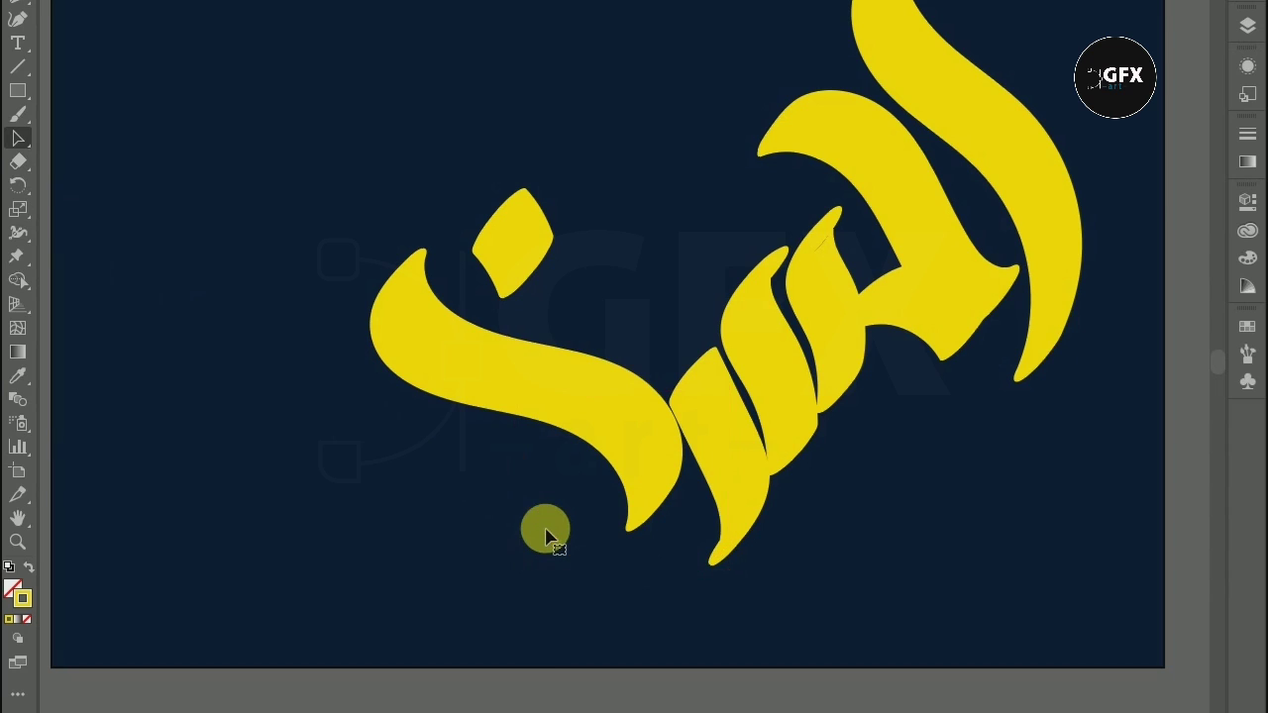
{"action": "left_click", "coordinate": [17, 114]}
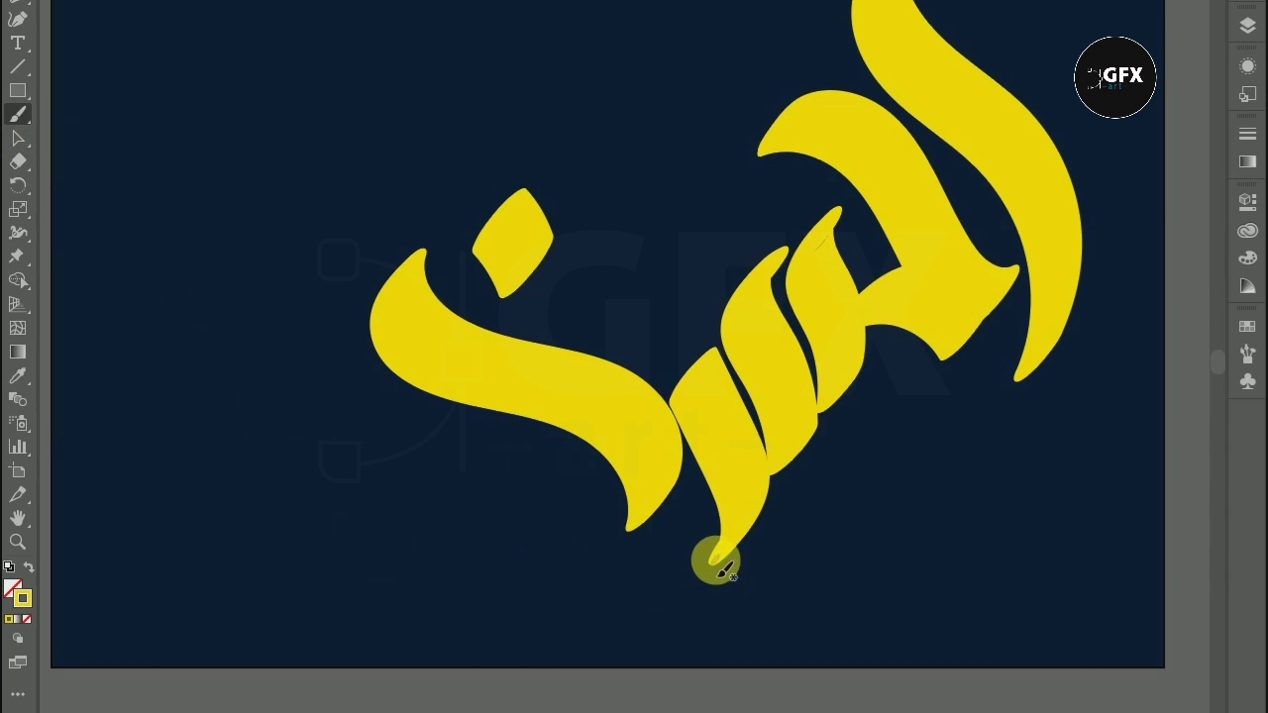
{"action": "mouse_move", "coordinate": [710, 573]}
{"action": "left_mouse_down"}
{"action": "mouse_move", "coordinate": [532, 540]}
{"action": "mouse_move", "coordinate": [536, 424]}
{"action": "left_mouse_up"}
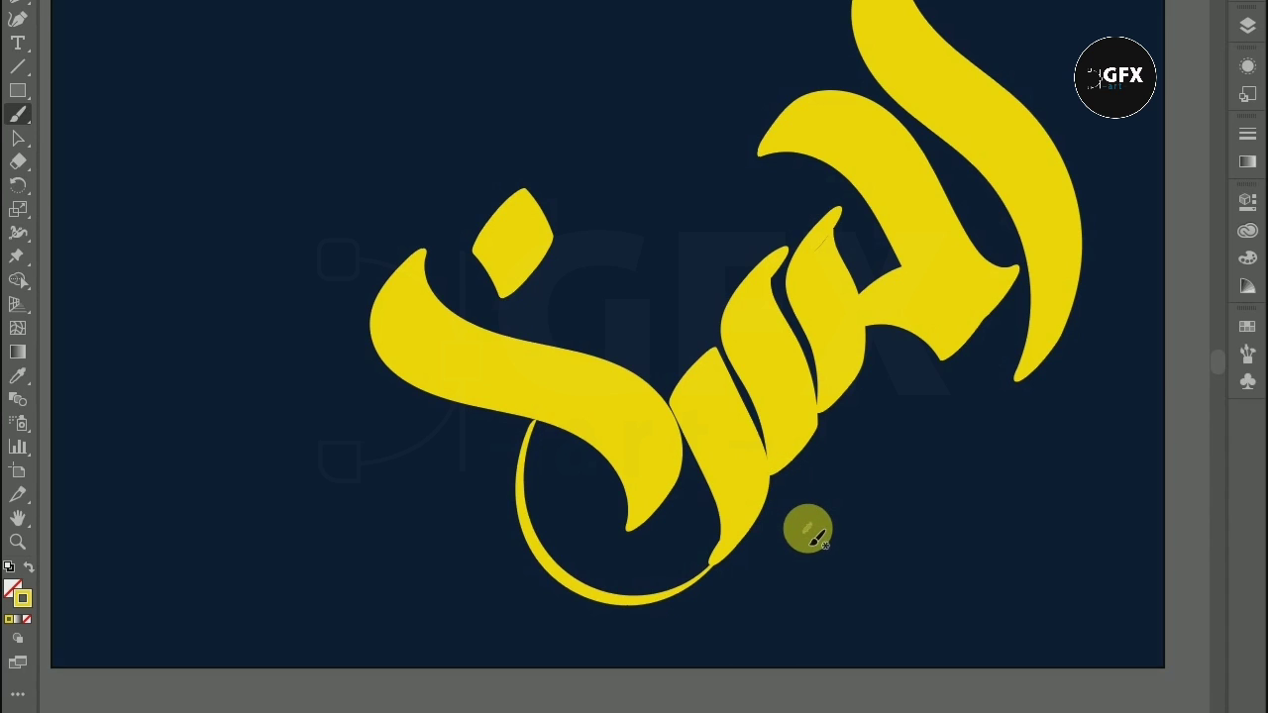
{"action": "key", "text": "ctrl+z"}
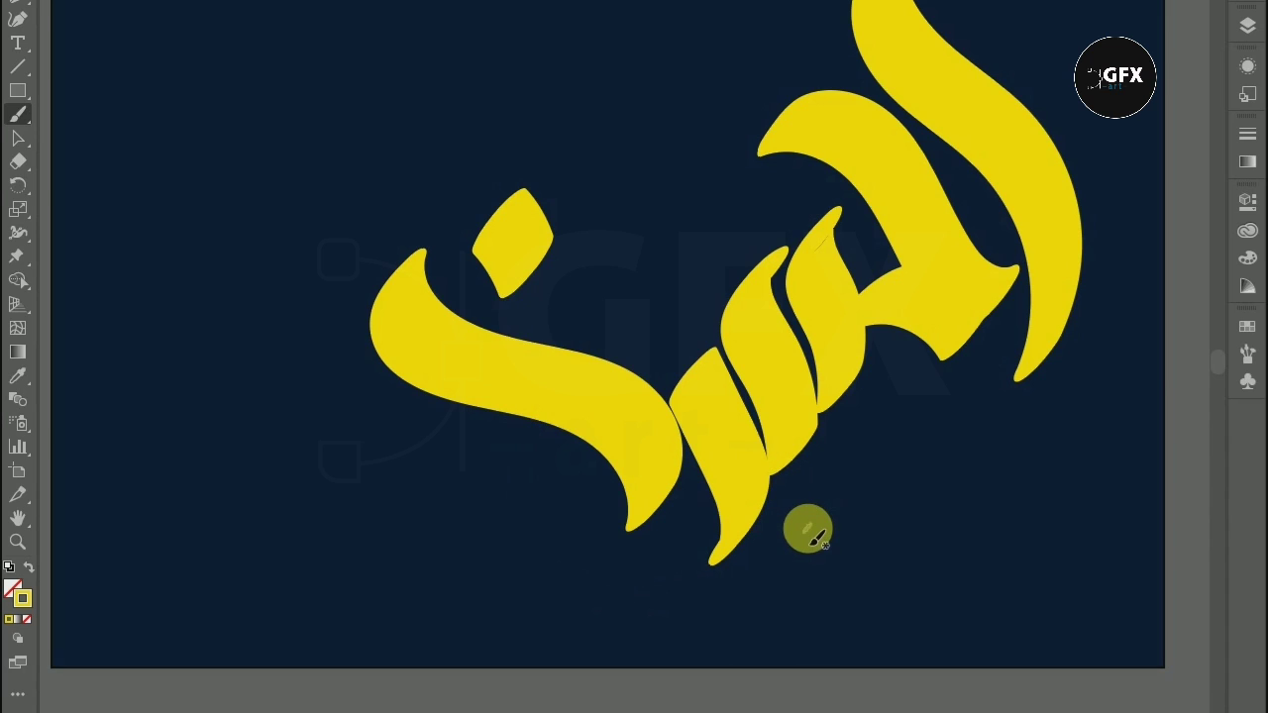
{"action": "mouse_move", "coordinate": [783, 493]}
{"action": "left_mouse_down"}
{"action": "mouse_move", "coordinate": [711, 568]}
{"action": "mouse_move", "coordinate": [724, 570]}
{"action": "mouse_move", "coordinate": [591, 585]}
{"action": "mouse_move", "coordinate": [532, 557]}
{"action": "mouse_move", "coordinate": [518, 502]}
{"action": "mouse_move", "coordinate": [518, 466]}
{"action": "mouse_move", "coordinate": [565, 430]}
{"action": "left_mouse_up"}
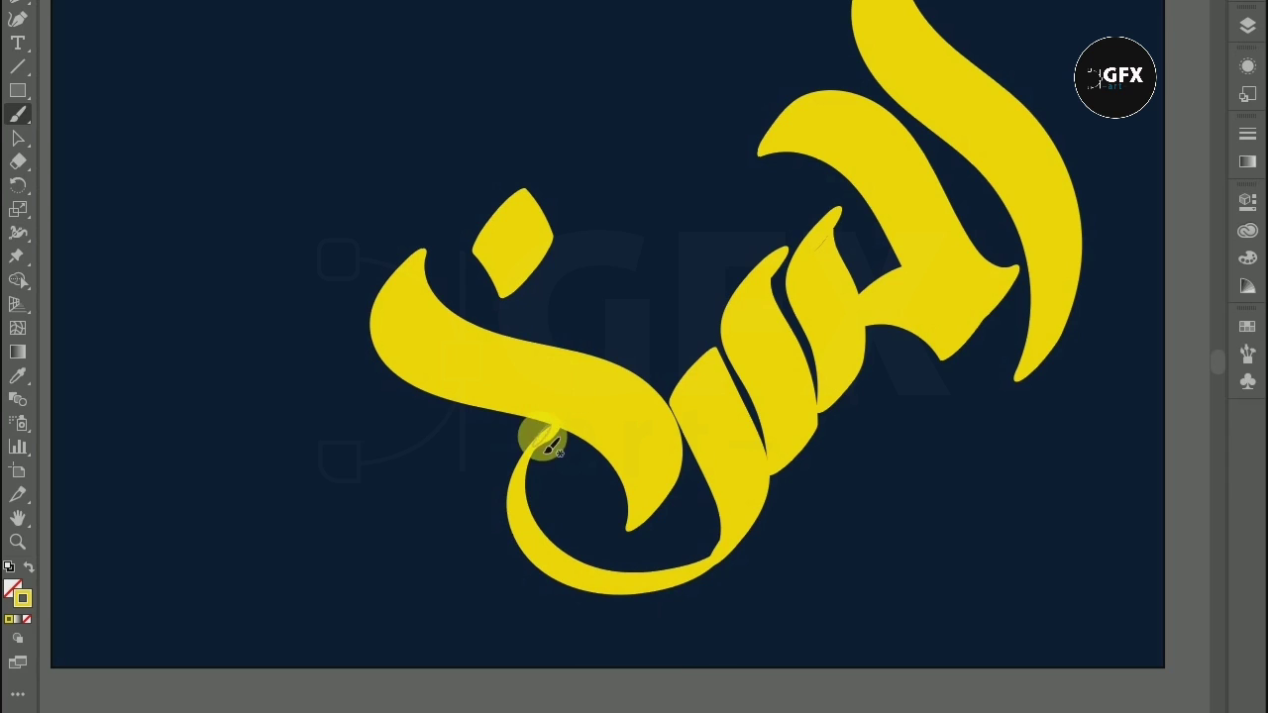
{"action": "key", "text": "ctrl+z"}
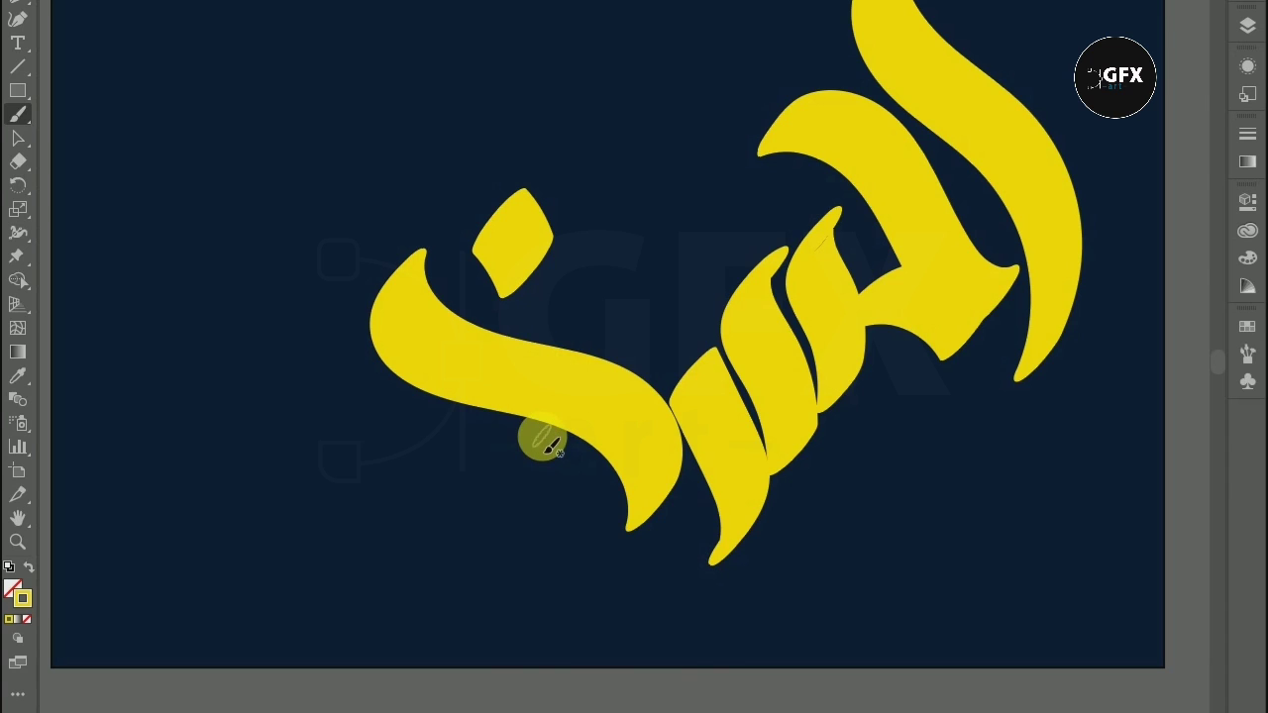
Step: Paint a bold tail hooking down from the left letter and merging into the base
{"action": "mouse_move", "coordinate": [572, 432]}
{"action": "left_mouse_down"}
{"action": "mouse_move", "coordinate": [558, 547]}
{"action": "mouse_move", "coordinate": [667, 592]}
{"action": "left_mouse_up"}
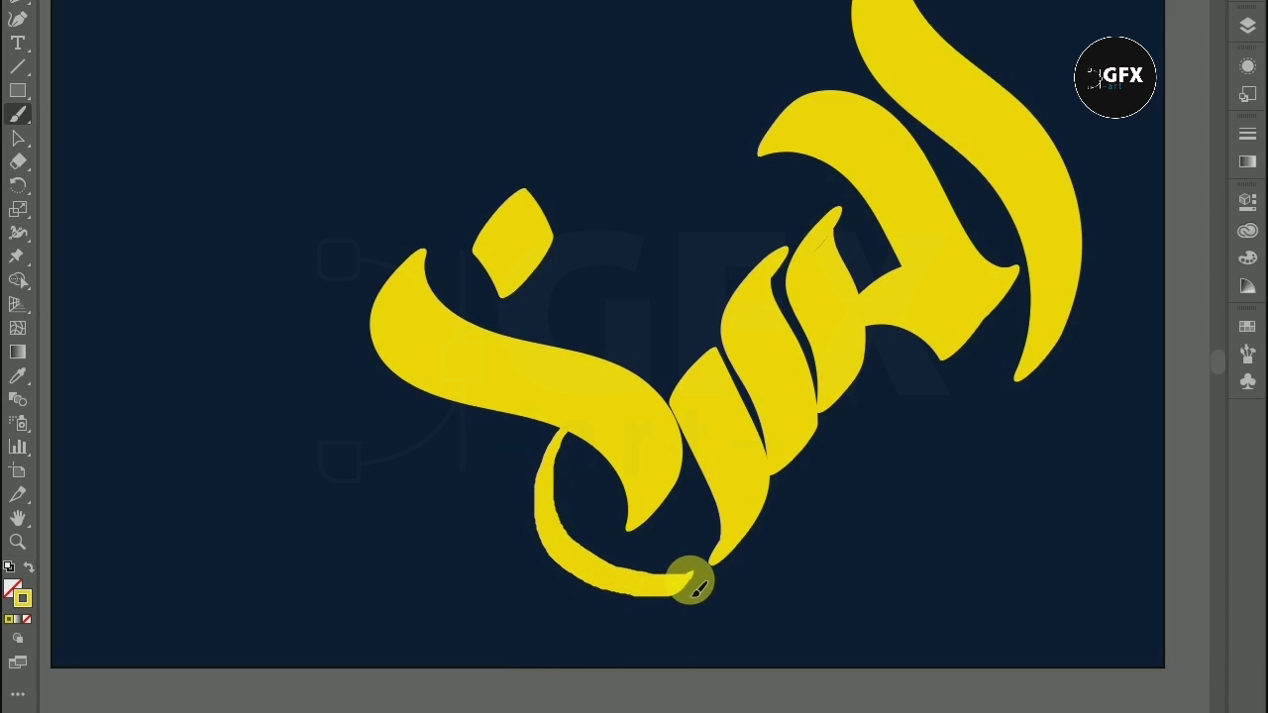
{"action": "left_click_drag", "start_coordinate": [723, 563], "coordinate": [731, 554]}
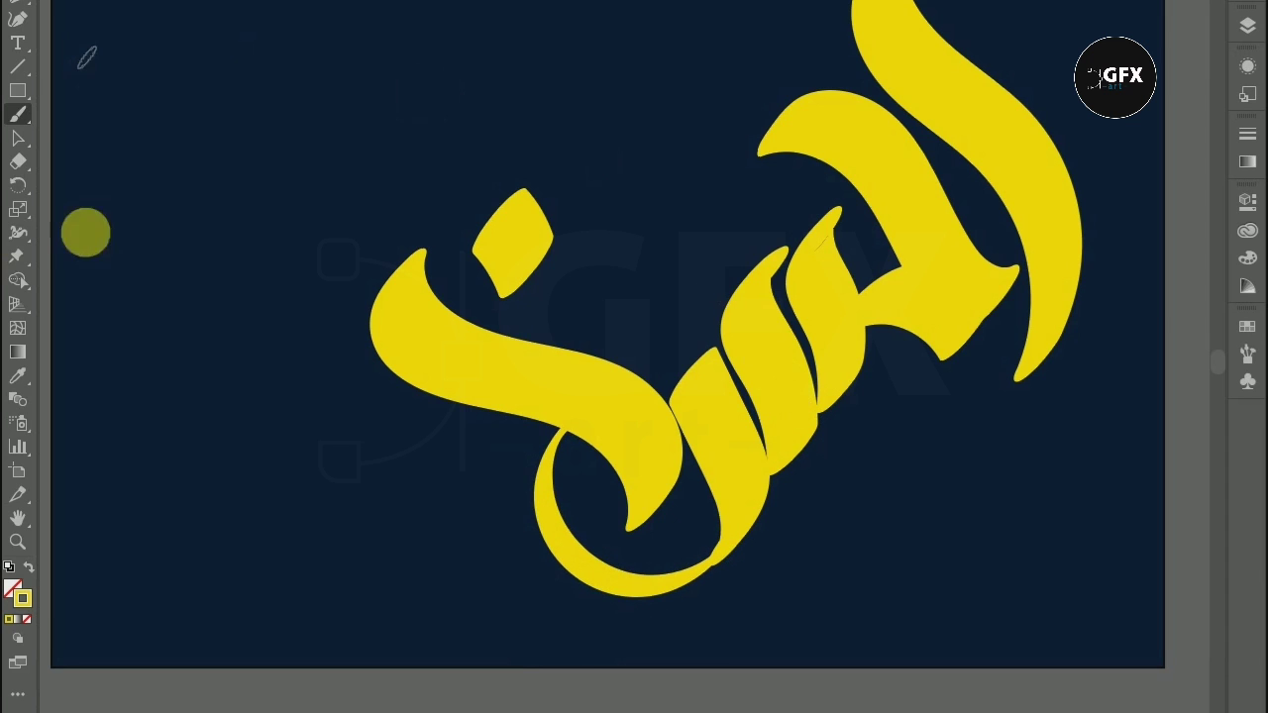
{"action": "scroll", "coordinate": [248, 144], "scroll_direction": "down", "scroll_amount": 3, "text": "alt"}
{"action": "scroll", "coordinate": [272, 159], "scroll_direction": "up", "scroll_amount": 2}
{"action": "scroll", "coordinate": [279, 166], "scroll_direction": "up", "scroll_amount": 1, "text": "alt"}
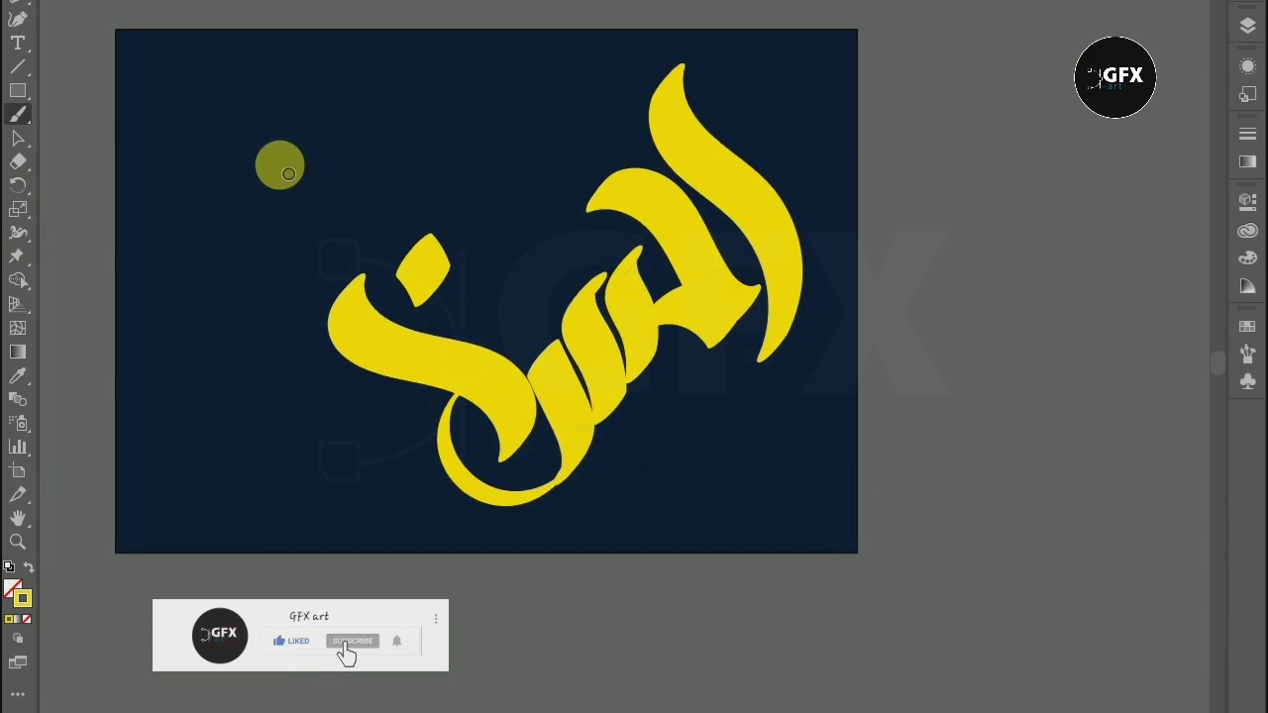
{"action": "scroll", "coordinate": [485, 214], "scroll_direction": "up", "scroll_amount": 1, "text": "alt"}
Step: Expand the left swash stroke into a filled shape and flatten it slightly by resizing
{"action": "scroll", "coordinate": [436, 223], "scroll_direction": "down", "scroll_amount": 1}
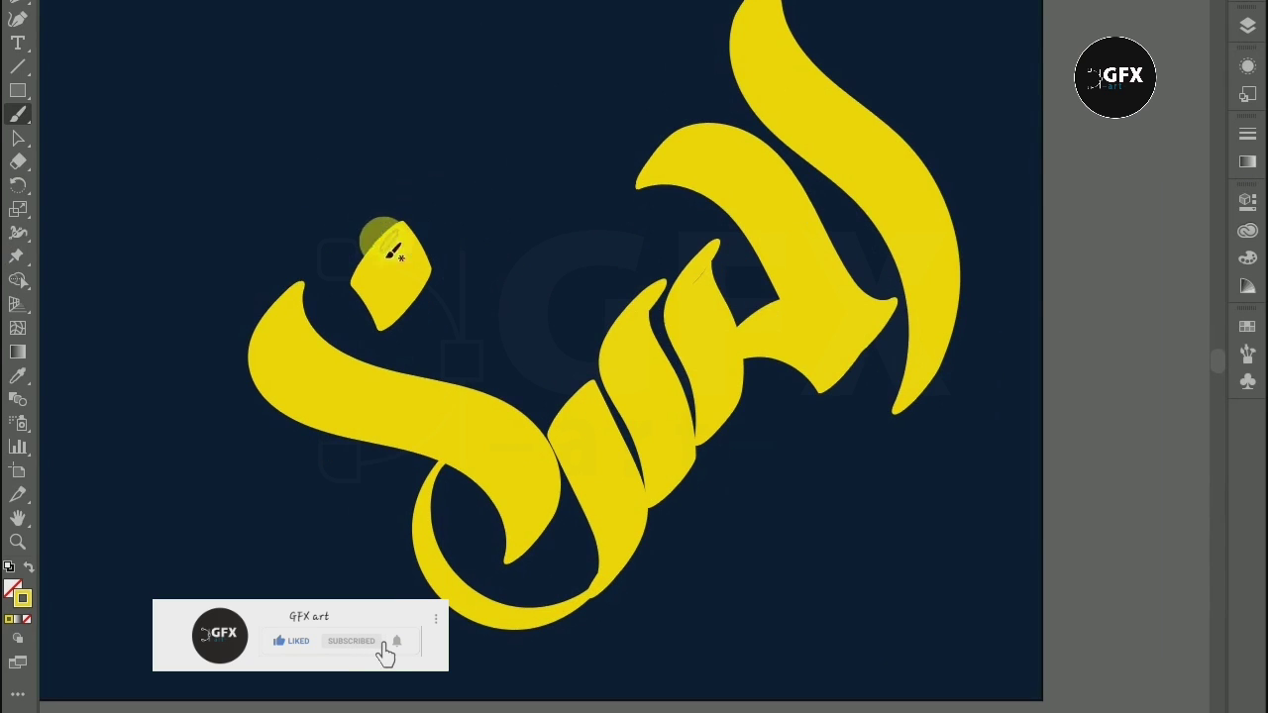
{"action": "left_click", "coordinate": [18, 137]}
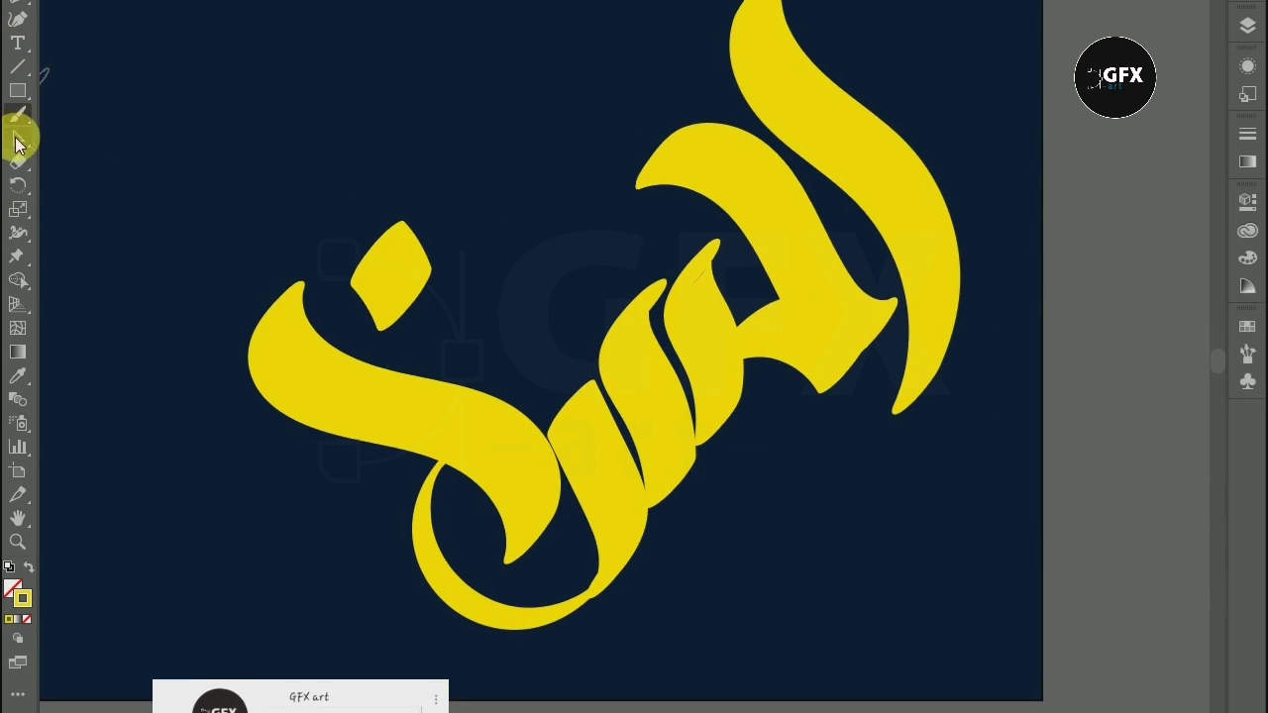
{"action": "left_click", "coordinate": [461, 493]}
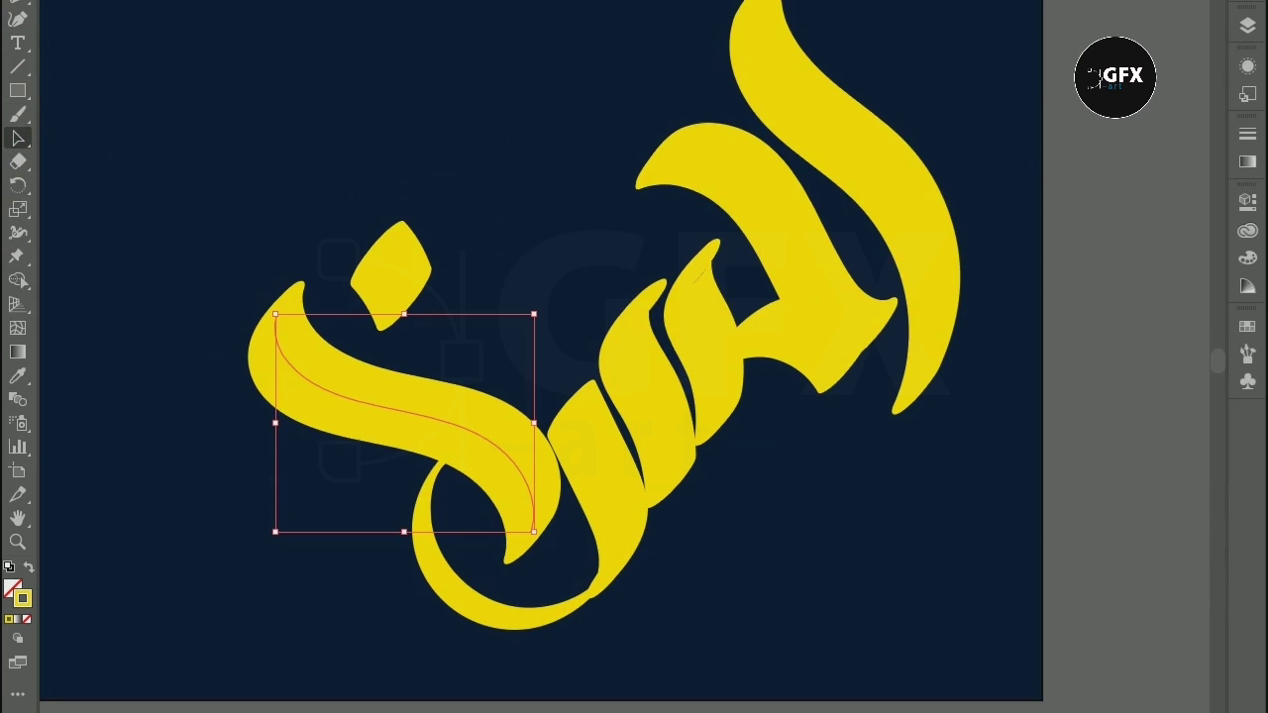
{"action": "left_click", "coordinate": [238, 95]}
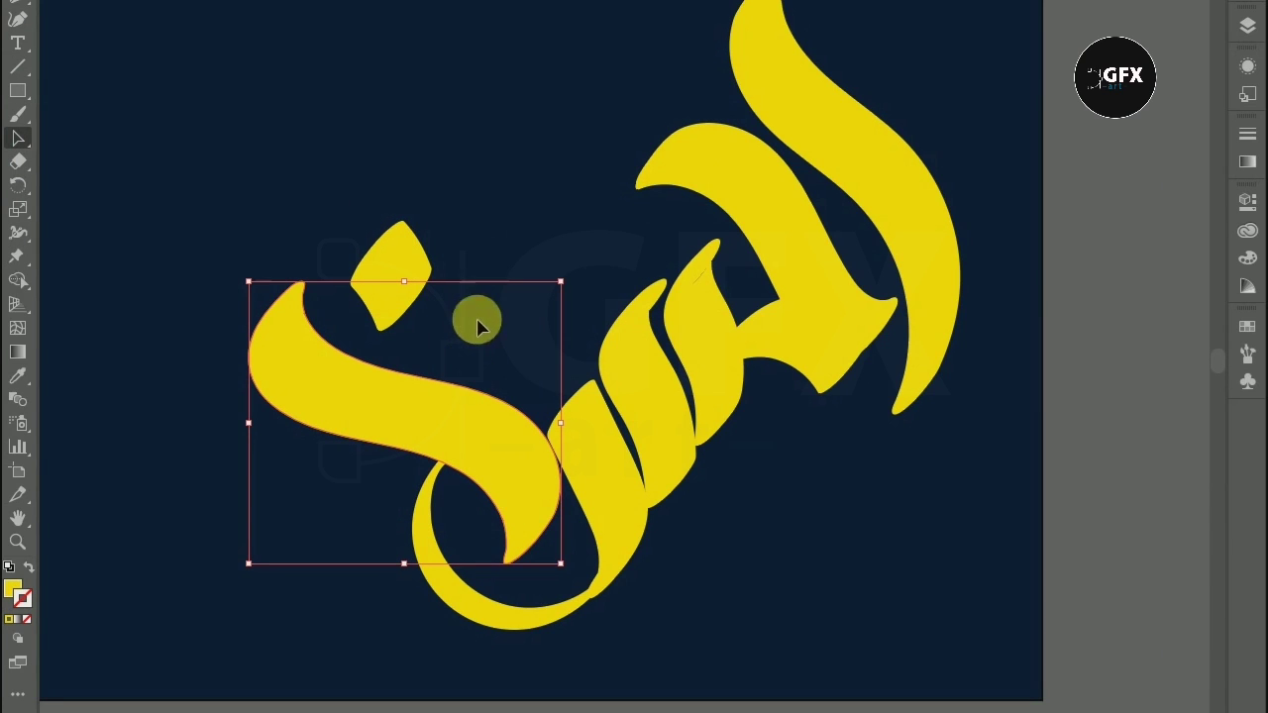
{"action": "left_click_drag", "start_coordinate": [411, 289], "coordinate": [404, 308]}
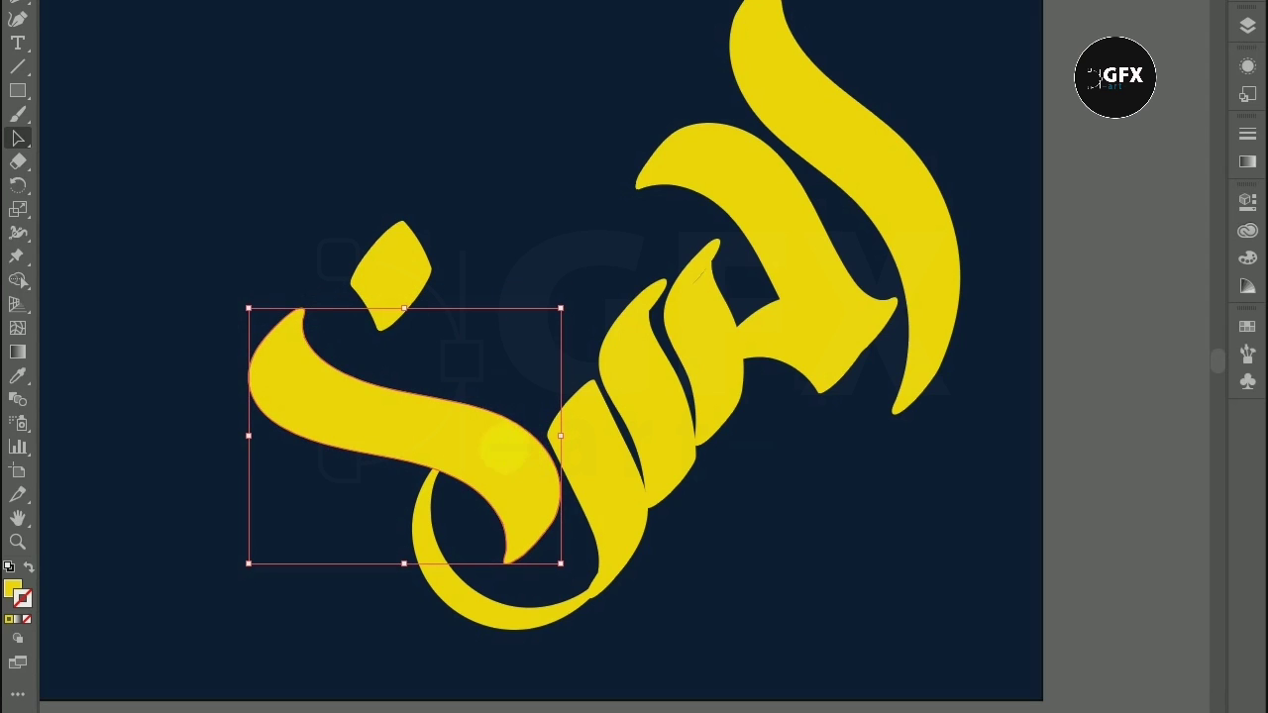
{"action": "key", "text": "shift+Down"}
{"action": "left_click_drag", "start_coordinate": [403, 318], "coordinate": [402, 331]}
{"action": "left_click_drag", "start_coordinate": [247, 331], "coordinate": [255, 312]}
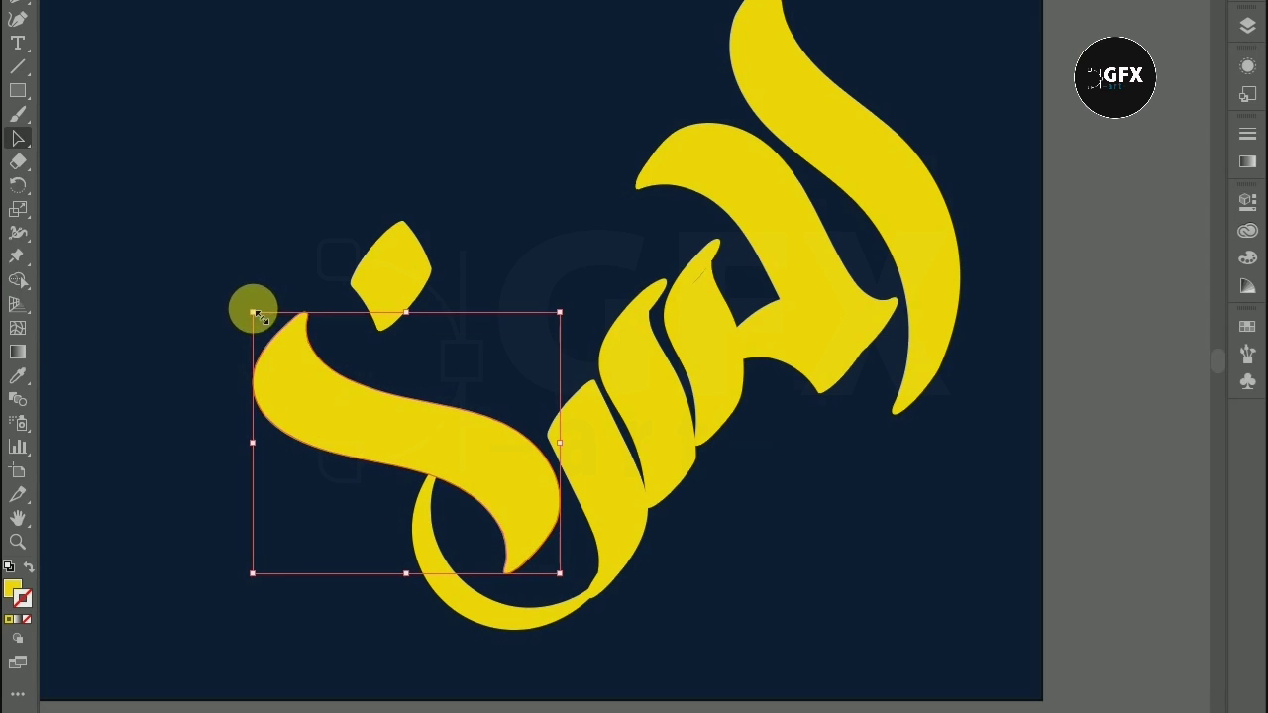
{"action": "left_click", "coordinate": [485, 272]}
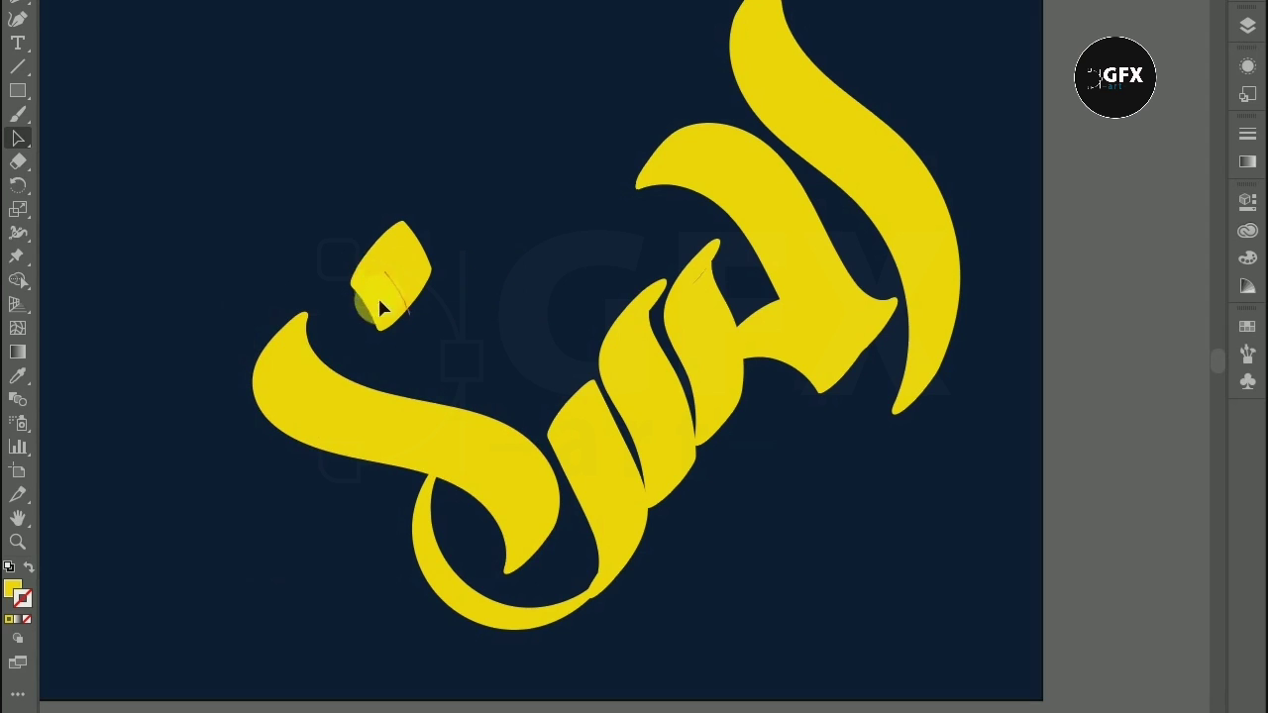
Step: Lower the diamond dot toward the swash, expand it into a filled shape, and fit the artboard in view
{"action": "left_click_drag", "start_coordinate": [379, 308], "coordinate": [385, 349]}
{"action": "left_click", "coordinate": [173, 2]}
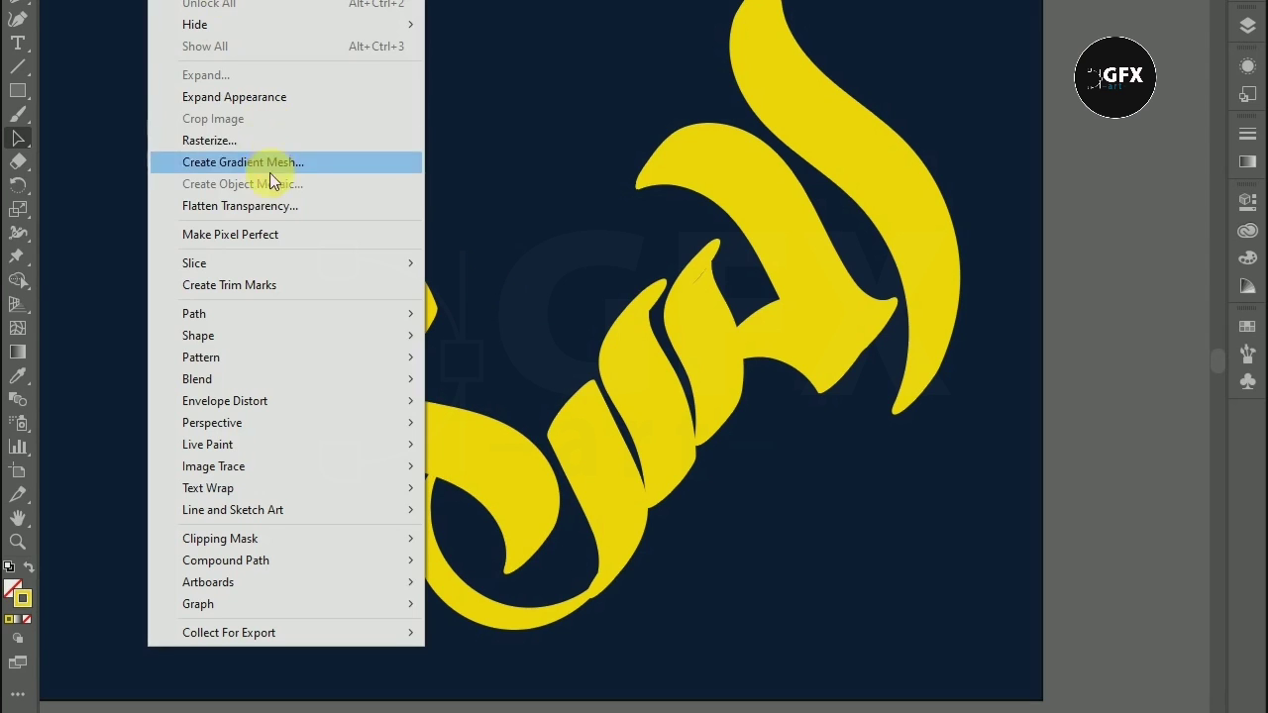
{"action": "left_click", "coordinate": [262, 97]}
{"action": "left_click", "coordinate": [462, 204]}
{"action": "key", "text": "ctrl+0"}
Step: Marquee-select all the calligraphy and drag it left toward the artboard centre
{"action": "scroll", "coordinate": [535, 278], "scroll_direction": "down", "scroll_amount": 1}
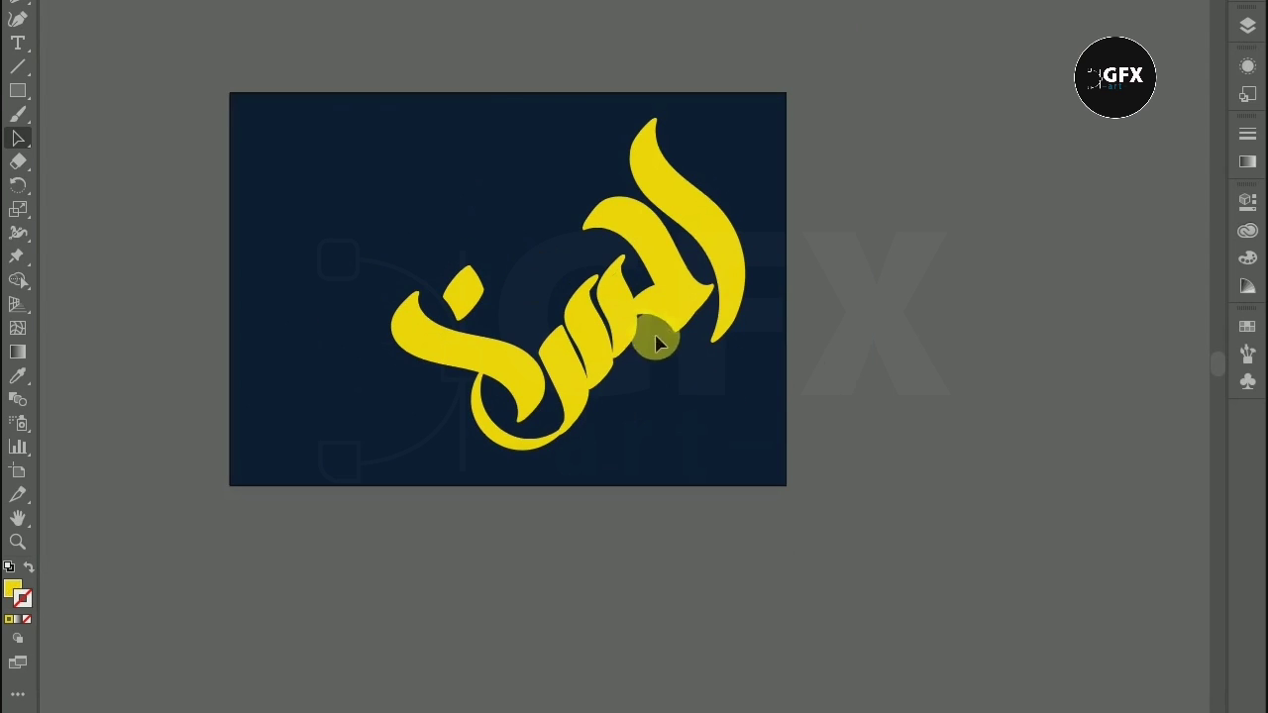
{"action": "scroll", "coordinate": [459, 102], "scroll_direction": "up", "scroll_amount": 1}
{"action": "scroll", "coordinate": [460, 148], "scroll_direction": "down", "scroll_amount": 1}
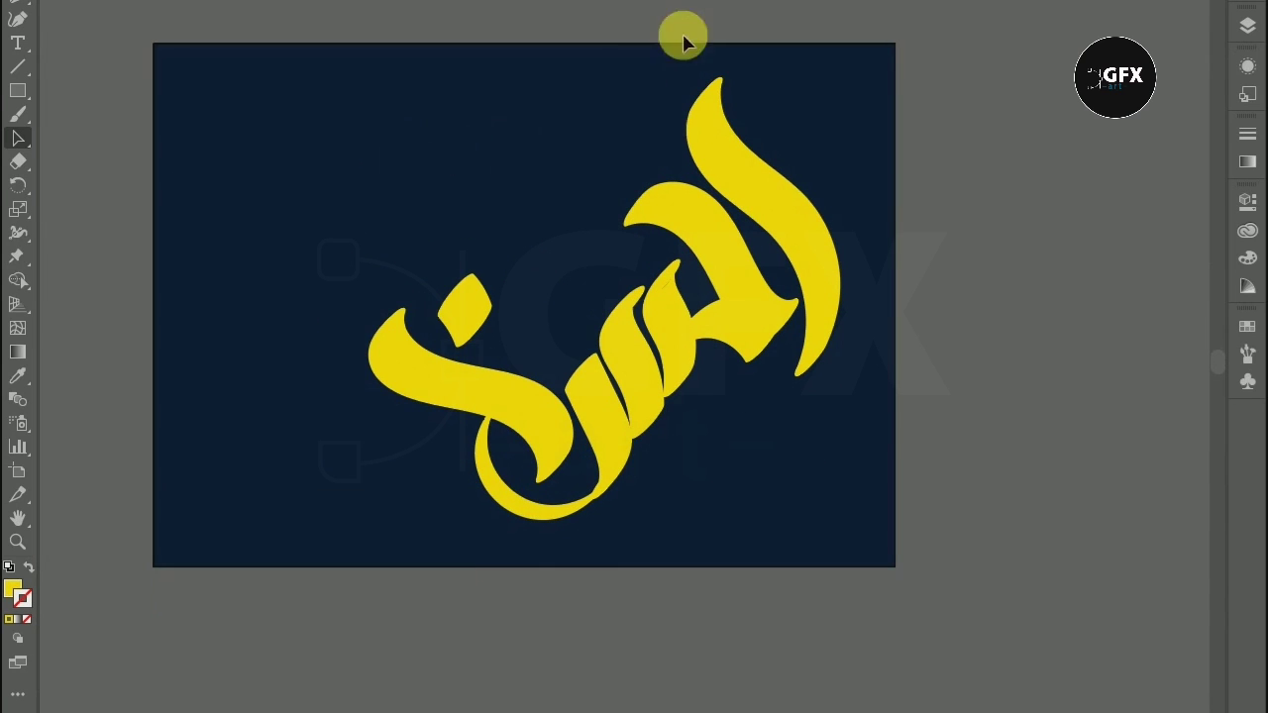
{"action": "left_click_drag", "start_coordinate": [812, 111], "coordinate": [421, 547]}
{"action": "left_click_drag", "start_coordinate": [719, 257], "coordinate": [640, 262]}
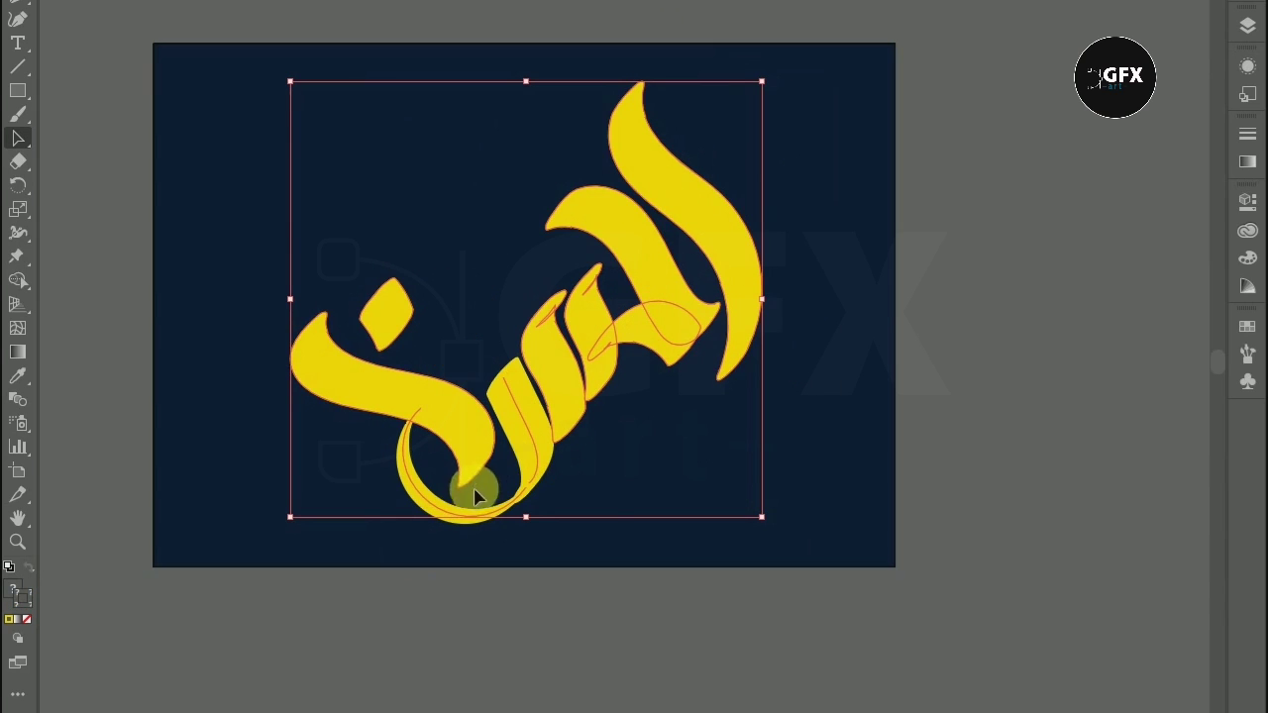
{"action": "left_click", "coordinate": [599, 483]}
Step: Expand one vertical stroke of the lettering into a filled shape with Expand Appearance
{"action": "left_click", "coordinate": [529, 426]}
{"action": "right_click", "coordinate": [529, 421]}
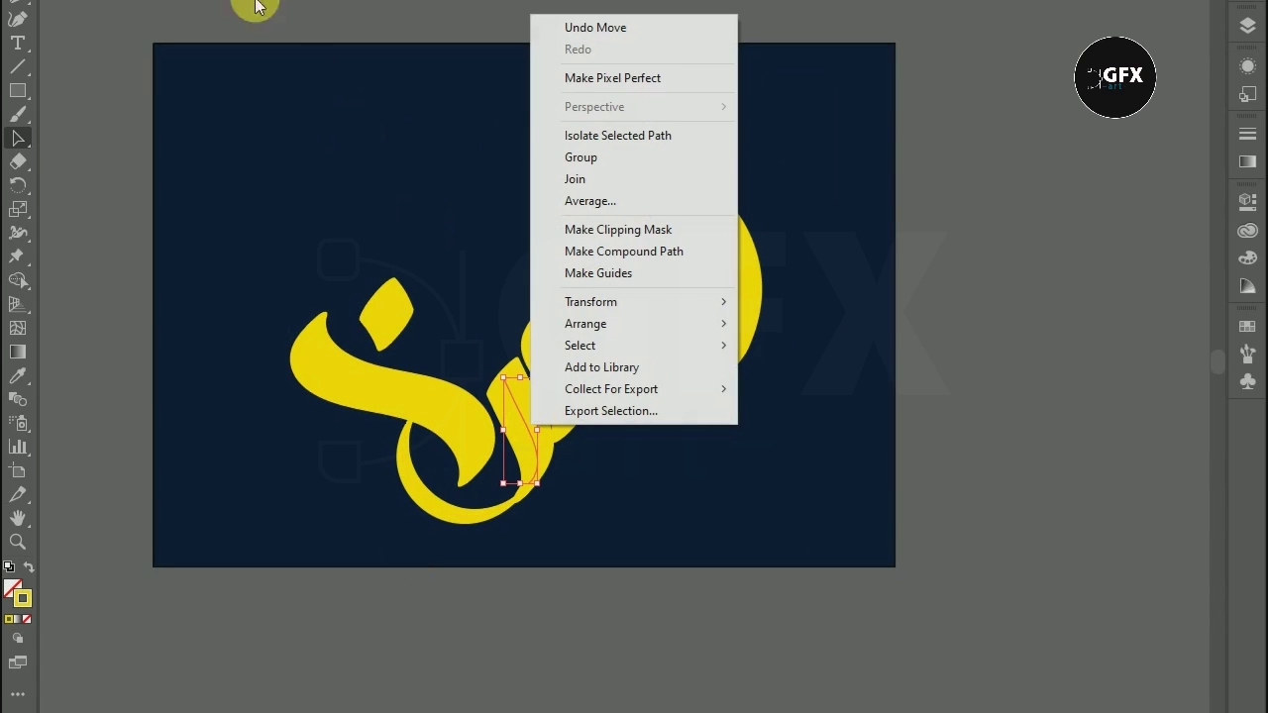
{"action": "left_click", "coordinate": [188, 0]}
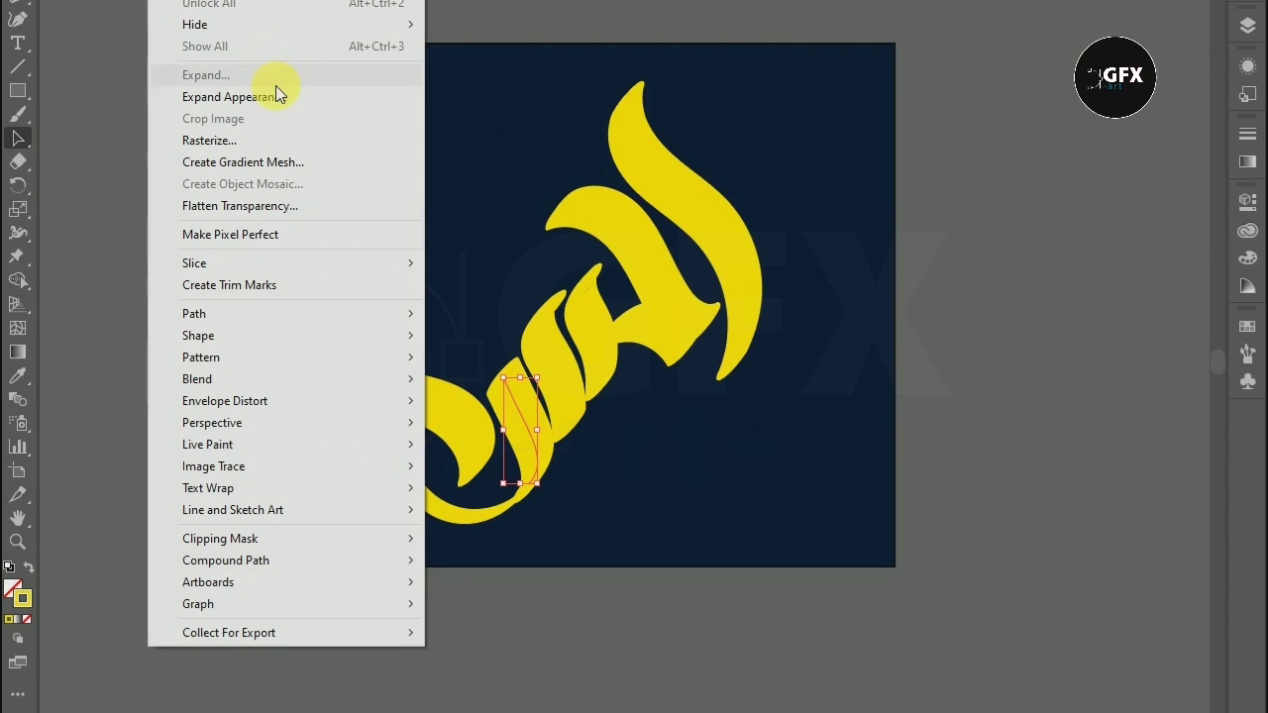
{"action": "left_click", "coordinate": [281, 97]}
{"action": "left_click", "coordinate": [420, 501]}
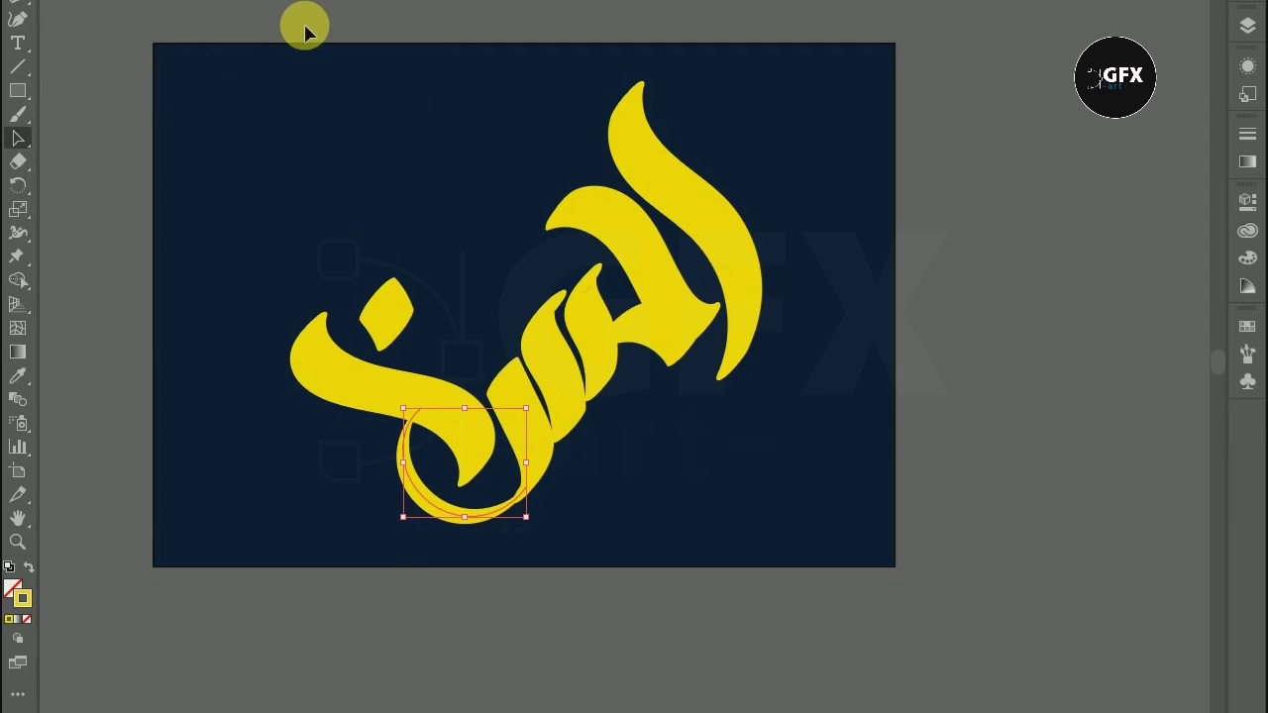
{"action": "left_click", "coordinate": [319, 184]}
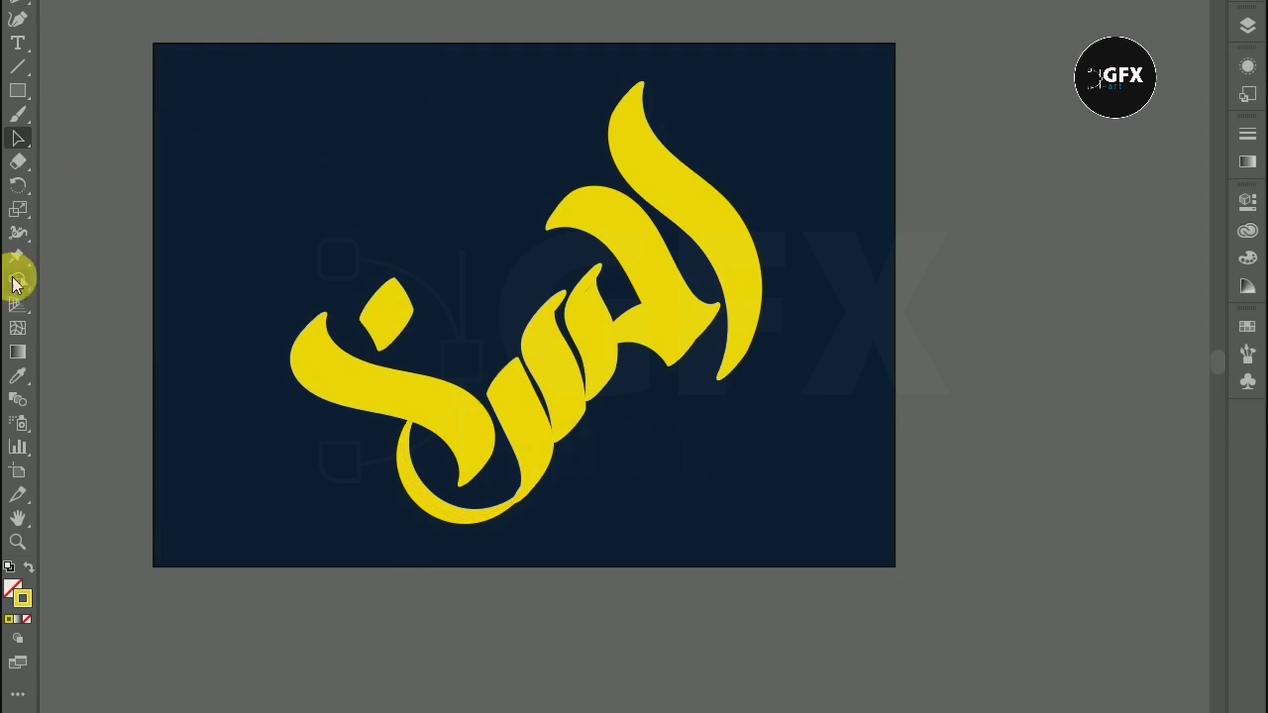
Step: Select the bottom loop path with Direct Selection and expand its appearance into a filled shape
{"action": "left_click", "coordinate": [18, 233]}
{"action": "scroll", "coordinate": [510, 490], "scroll_direction": "up", "scroll_amount": 3}
{"action": "scroll", "coordinate": [396, 446], "scroll_direction": "up", "scroll_amount": 2}
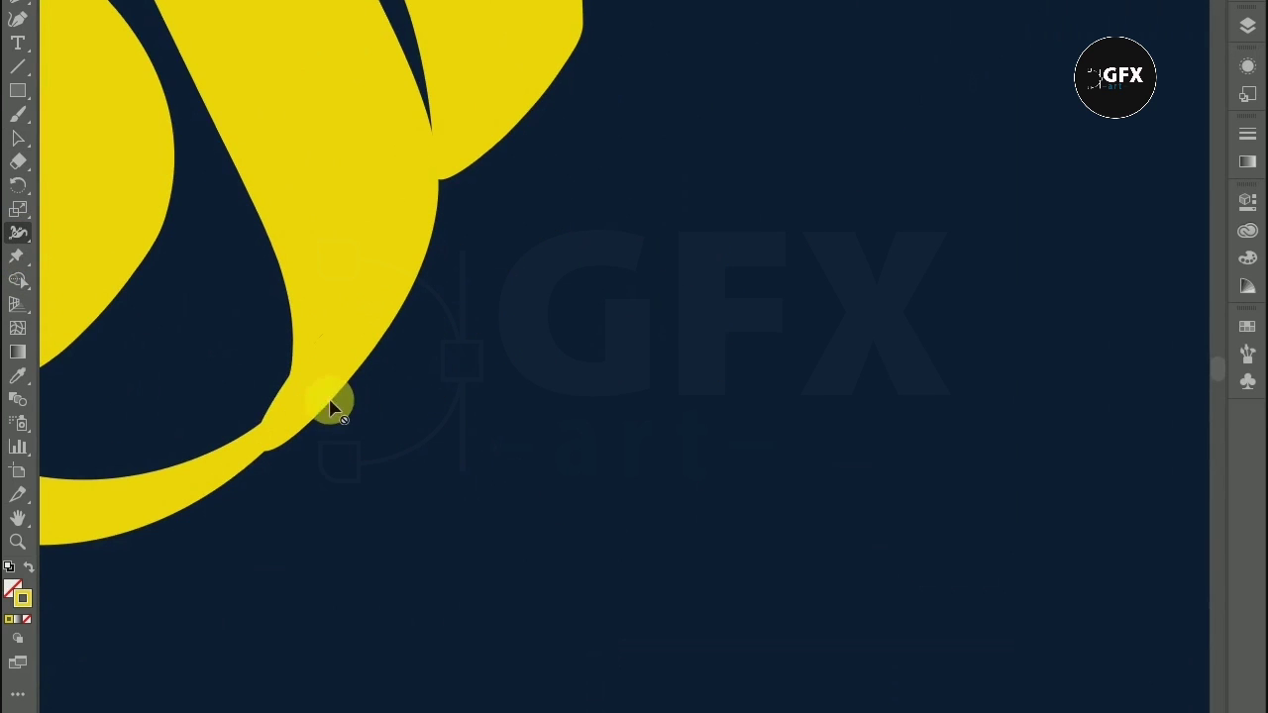
{"action": "left_click", "coordinate": [18, 138]}
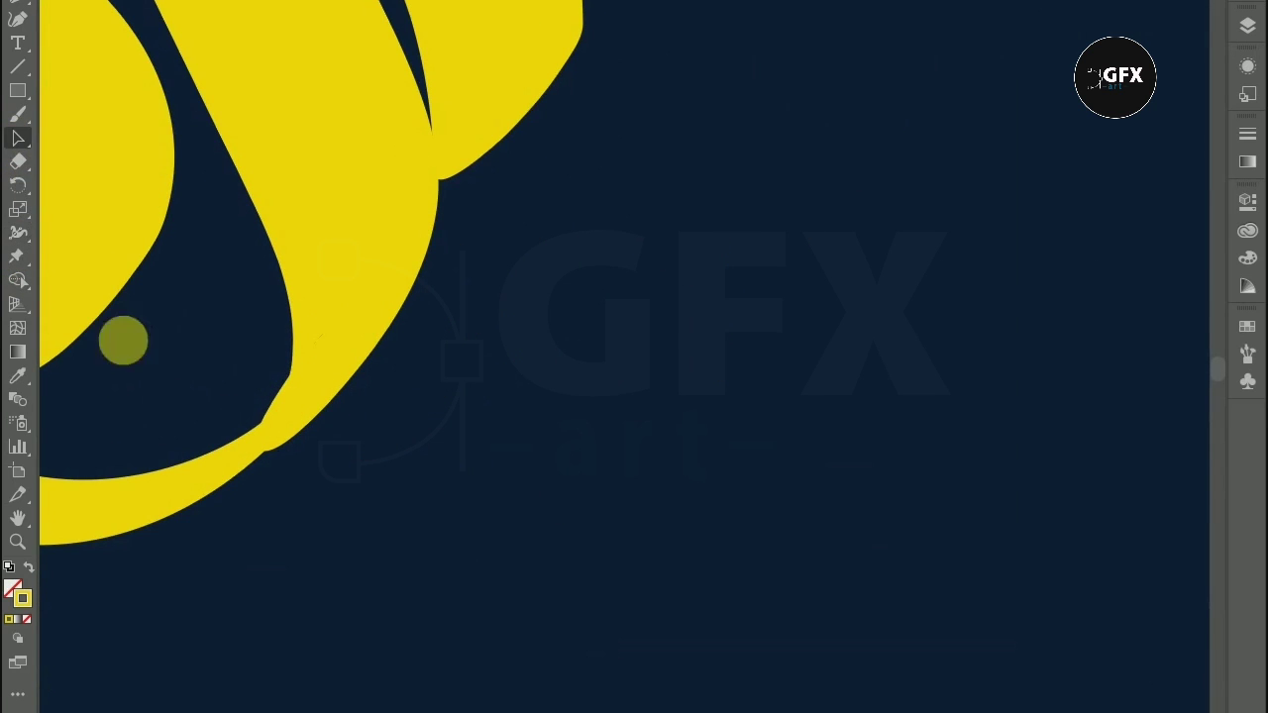
{"action": "left_click", "coordinate": [216, 493]}
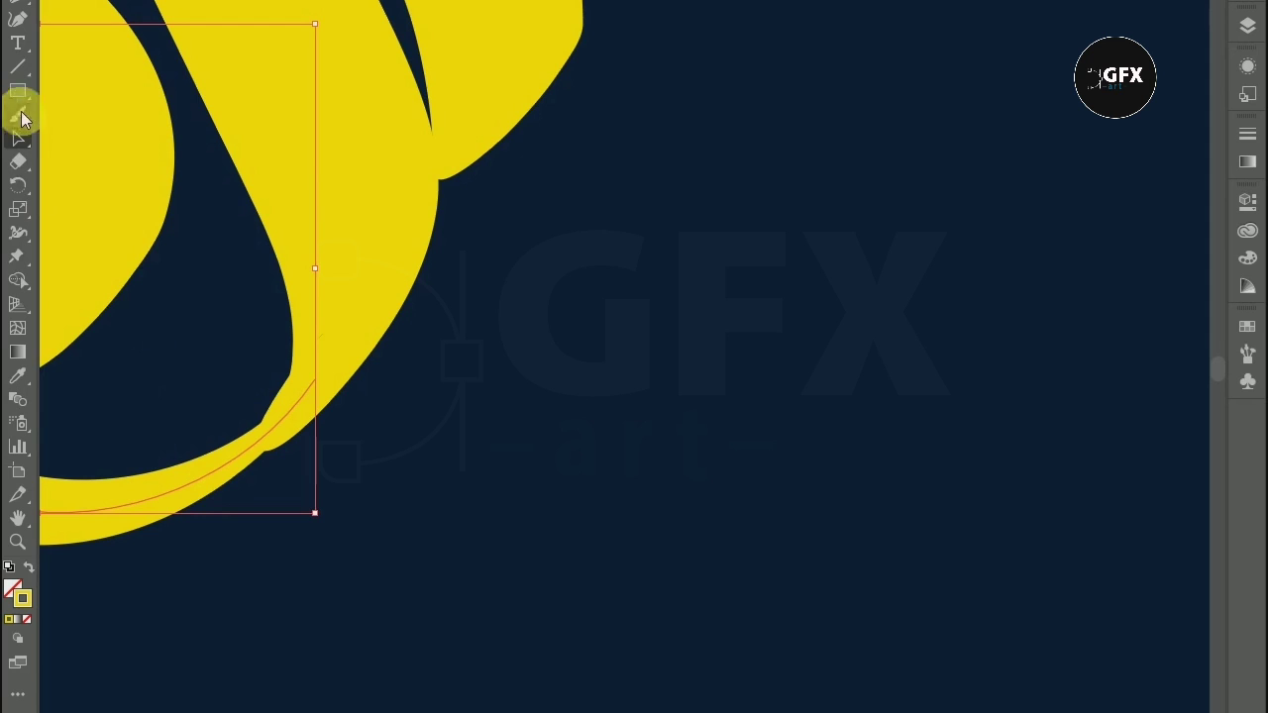
{"action": "left_click", "coordinate": [19, 235]}
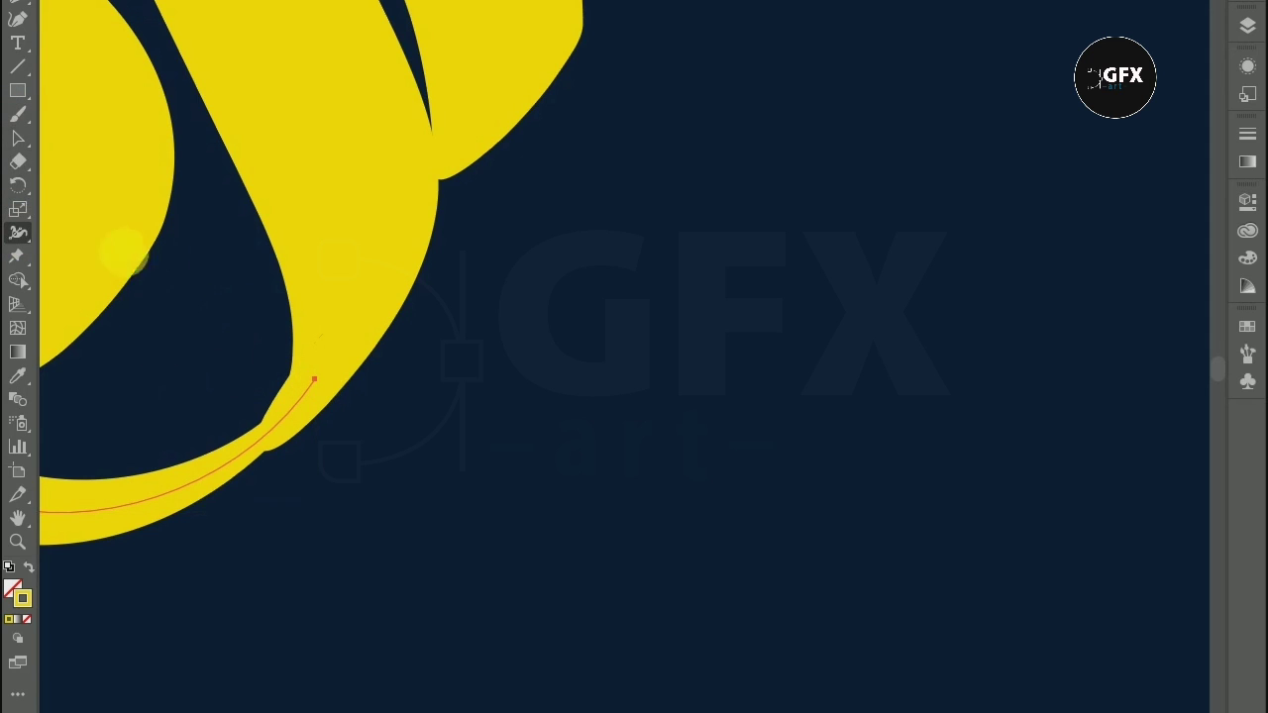
{"action": "left_click", "coordinate": [21, 144]}
{"action": "scroll", "coordinate": [238, 357], "scroll_direction": "down", "scroll_amount": 3}
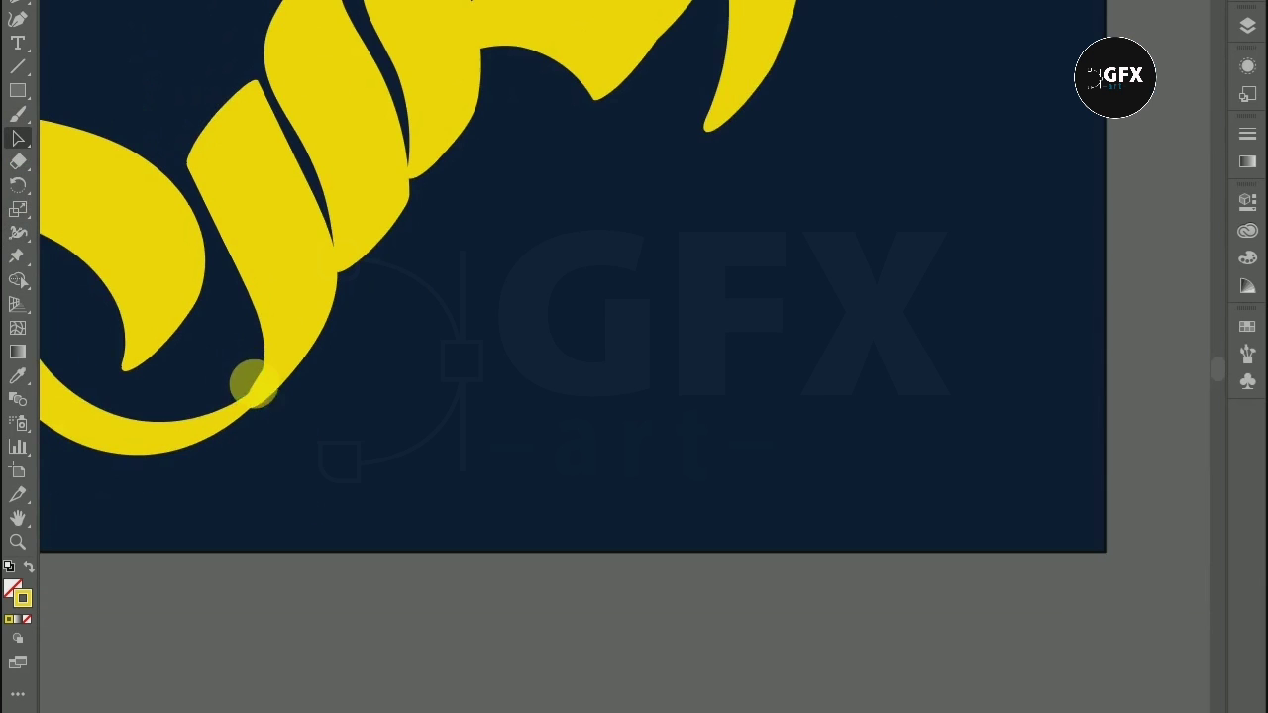
{"action": "scroll", "coordinate": [285, 416], "scroll_direction": "left", "scroll_amount": 2}
{"action": "left_click", "coordinate": [286, 416]}
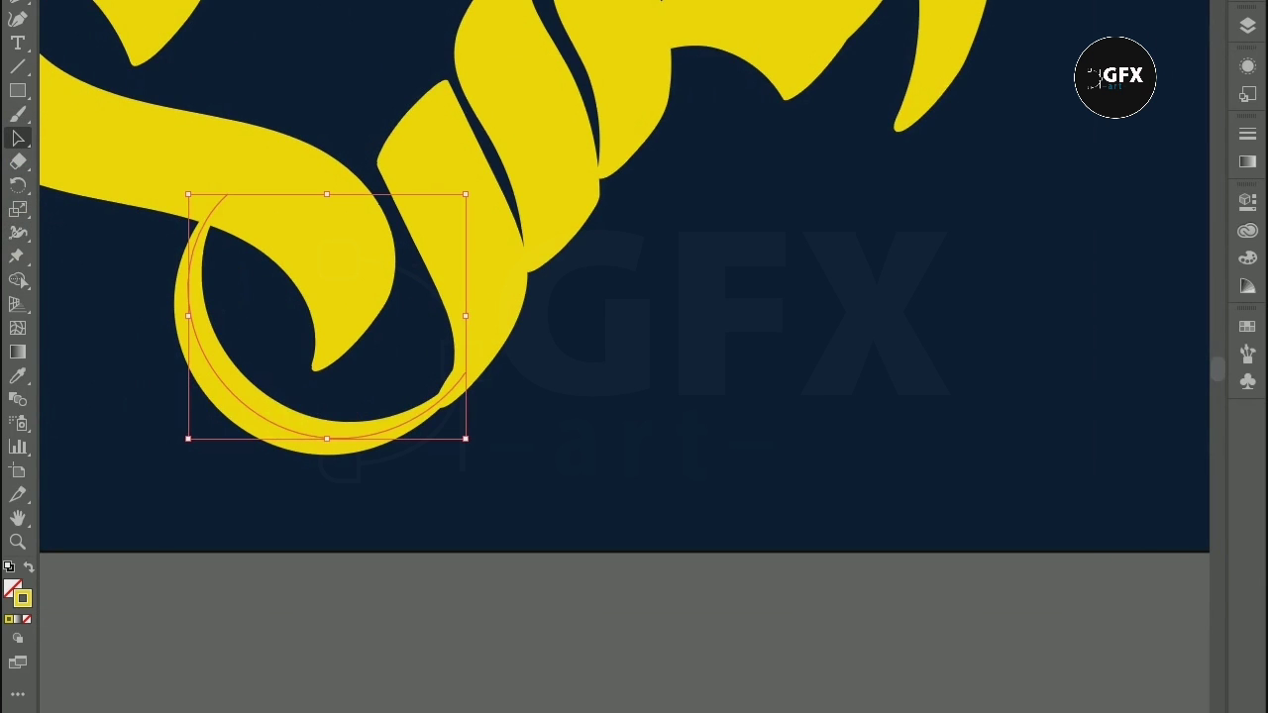
{"action": "right_click", "coordinate": [149, 396]}
{"action": "left_click", "coordinate": [283, 108]}
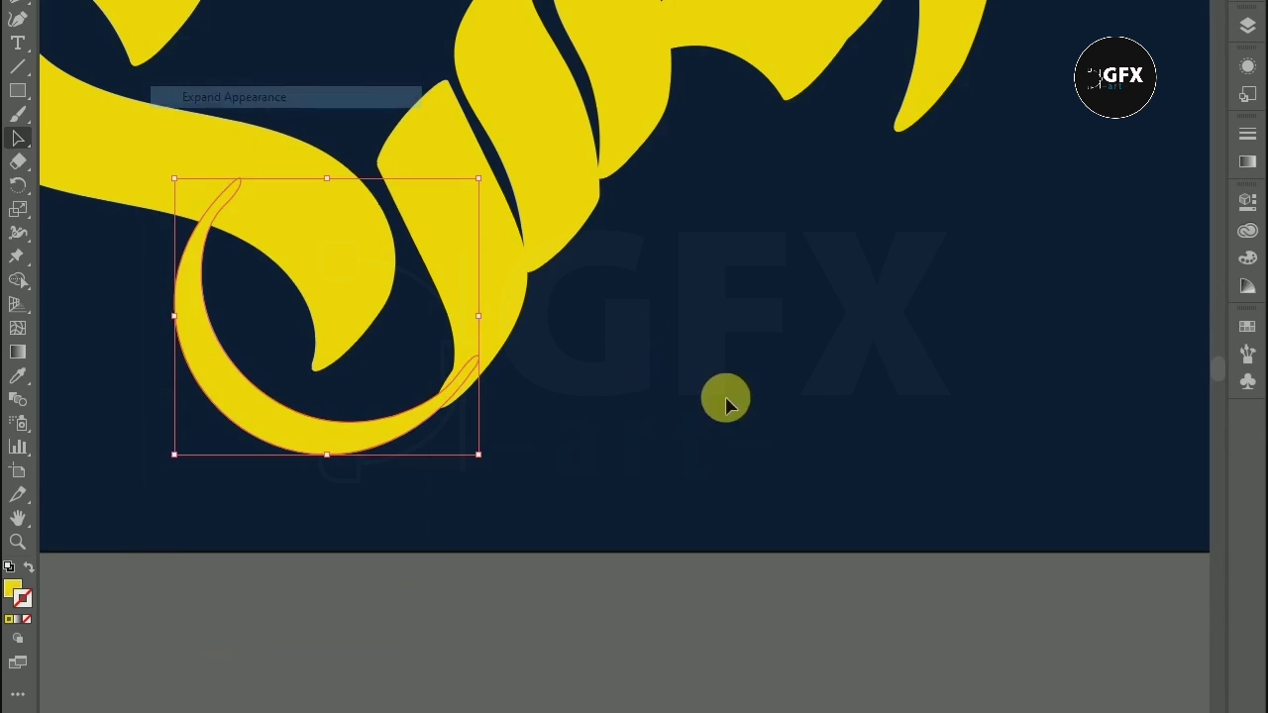
Step: Nudge the expanded loop up and right to meet the neighbouring stroke, then deselect
{"action": "scroll", "coordinate": [325, 399], "scroll_direction": "up", "scroll_amount": 1}
{"action": "left_click", "coordinate": [408, 451]}
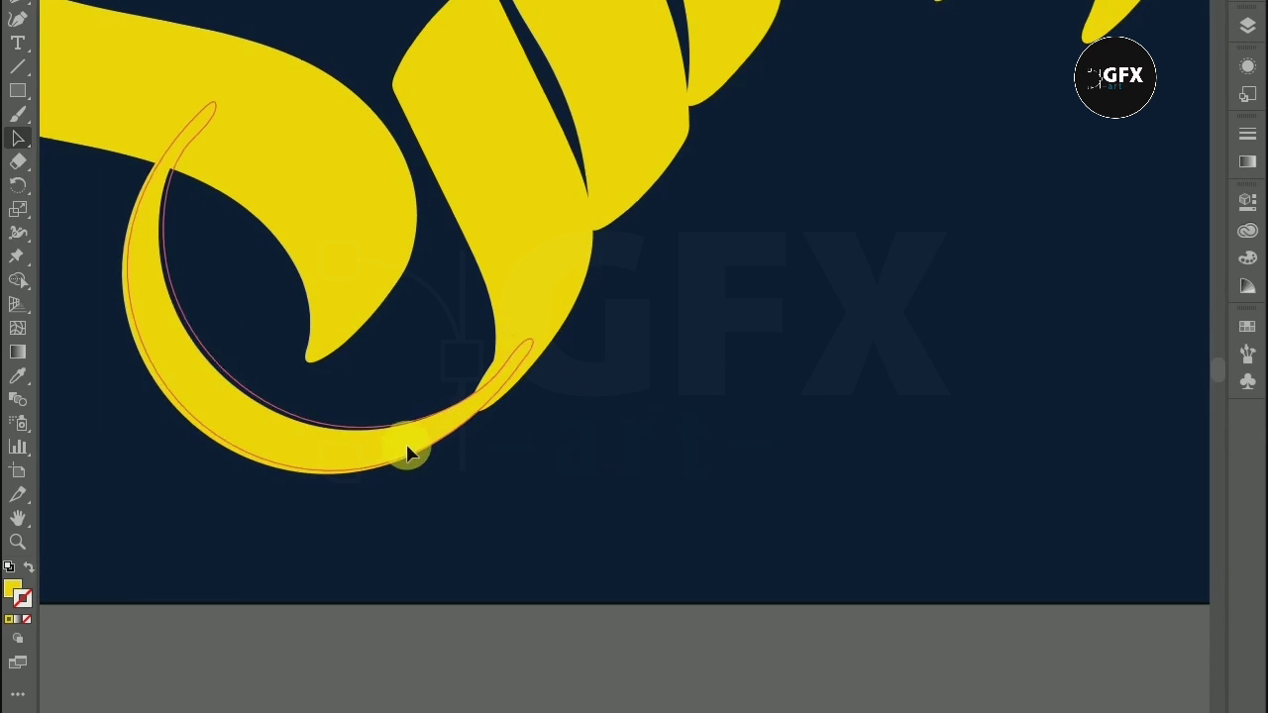
{"action": "left_click_drag", "start_coordinate": [414, 449], "coordinate": [424, 439]}
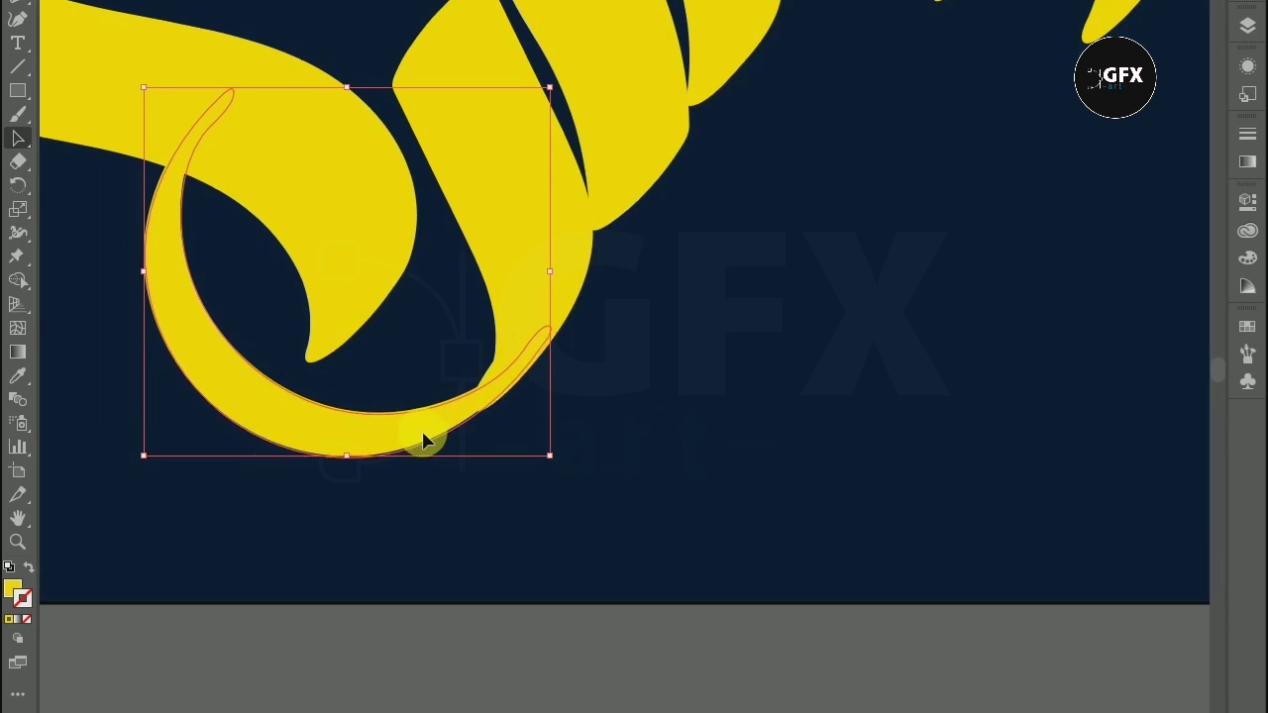
{"action": "left_click_drag", "start_coordinate": [423, 439], "coordinate": [425, 443]}
{"action": "left_click", "coordinate": [620, 399]}
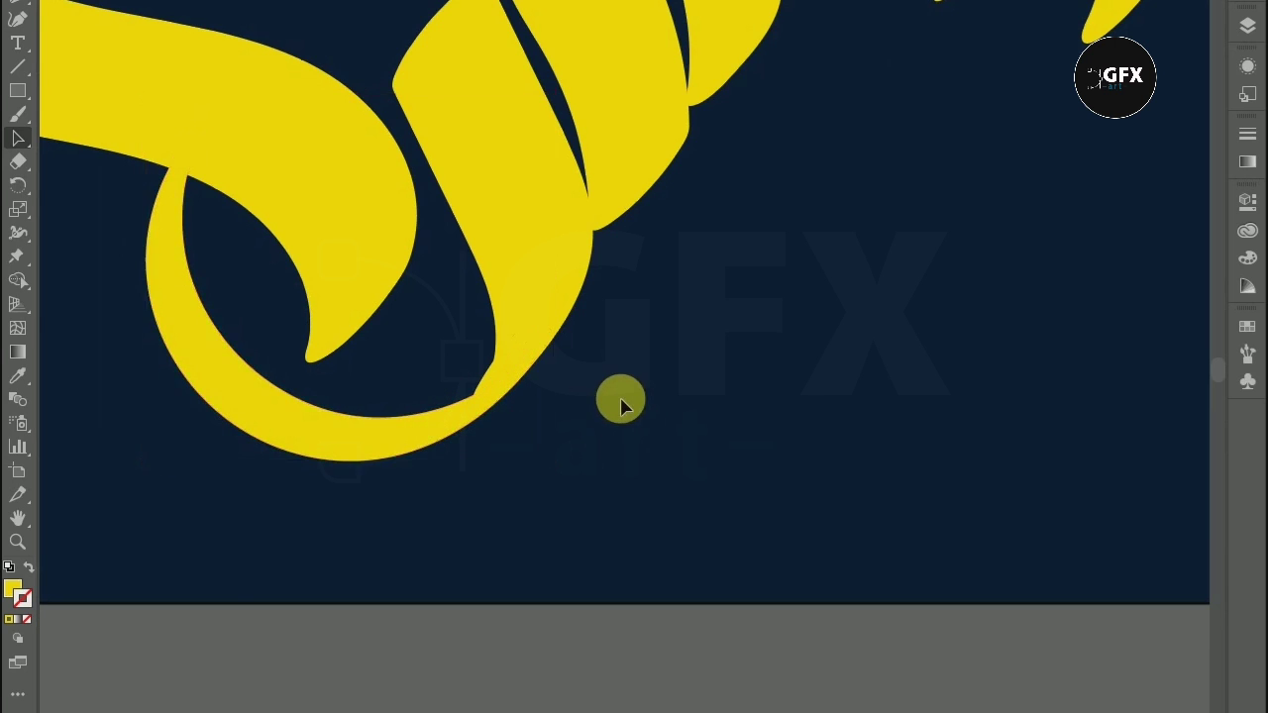
{"action": "scroll", "coordinate": [602, 385], "scroll_direction": "down", "scroll_amount": 1}
{"action": "scroll", "coordinate": [606, 375], "scroll_direction": "down", "scroll_amount": 2}
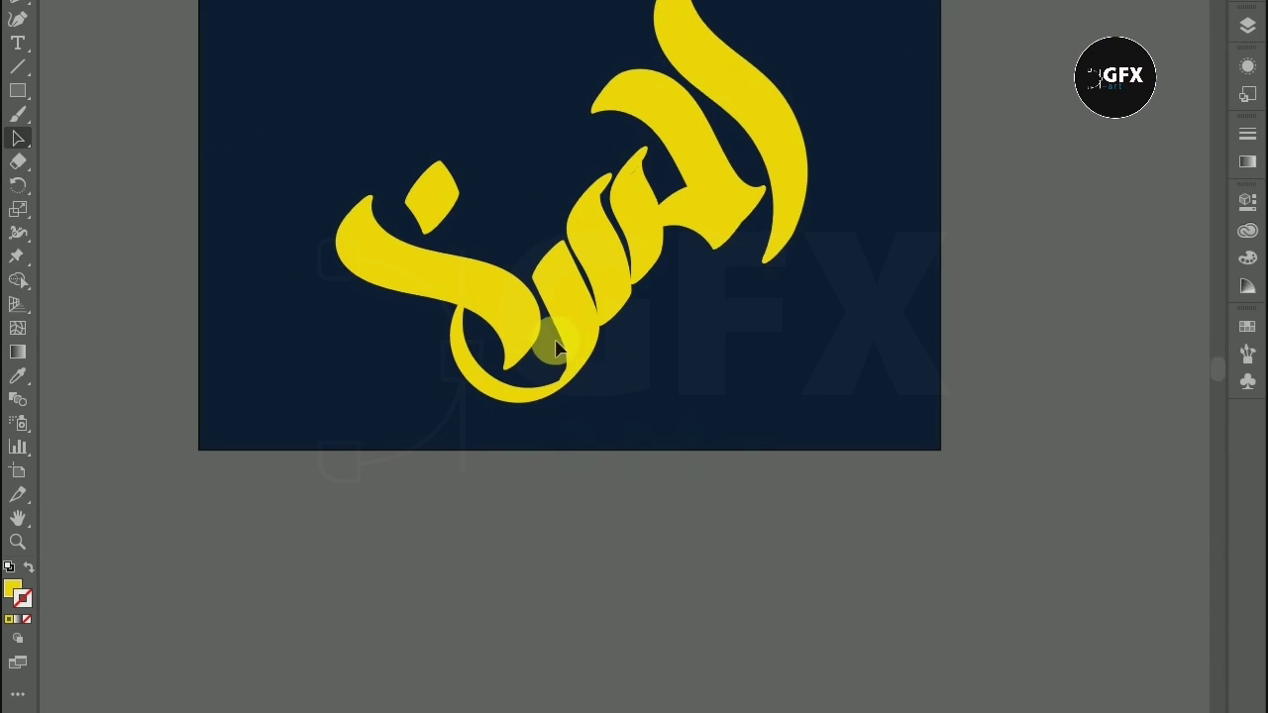
Step: Drag the long S-shaped left swash to the artboard's lower right, beneath the tall strokes
{"action": "scroll", "coordinate": [546, 340], "scroll_direction": "up", "scroll_amount": 2}
{"action": "scroll", "coordinate": [554, 336], "scroll_direction": "up", "scroll_amount": 1}
{"action": "scroll", "coordinate": [698, 293], "scroll_direction": "up", "scroll_amount": 1}
{"action": "scroll", "coordinate": [698, 292], "scroll_direction": "down", "scroll_amount": 1}
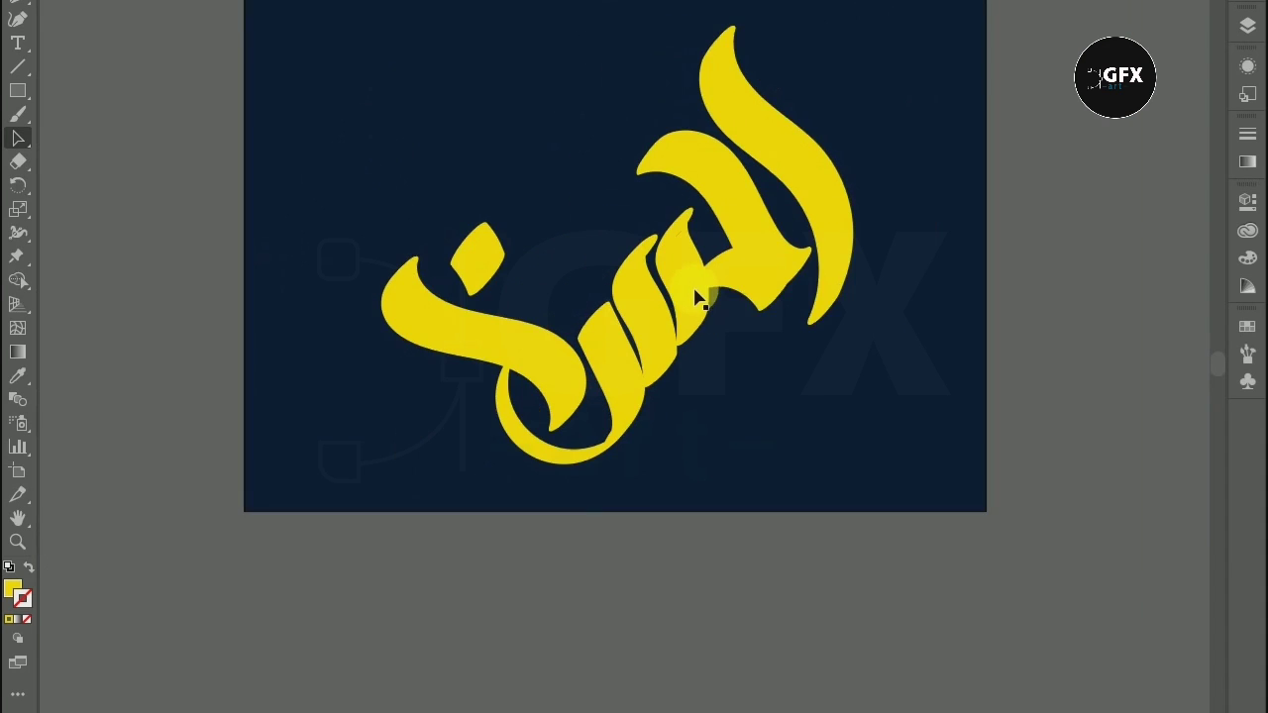
{"action": "scroll", "coordinate": [713, 292], "scroll_direction": "up", "scroll_amount": 1}
{"action": "scroll", "coordinate": [753, 297], "scroll_direction": "up", "scroll_amount": 1}
{"action": "scroll", "coordinate": [792, 303], "scroll_direction": "down", "scroll_amount": 1}
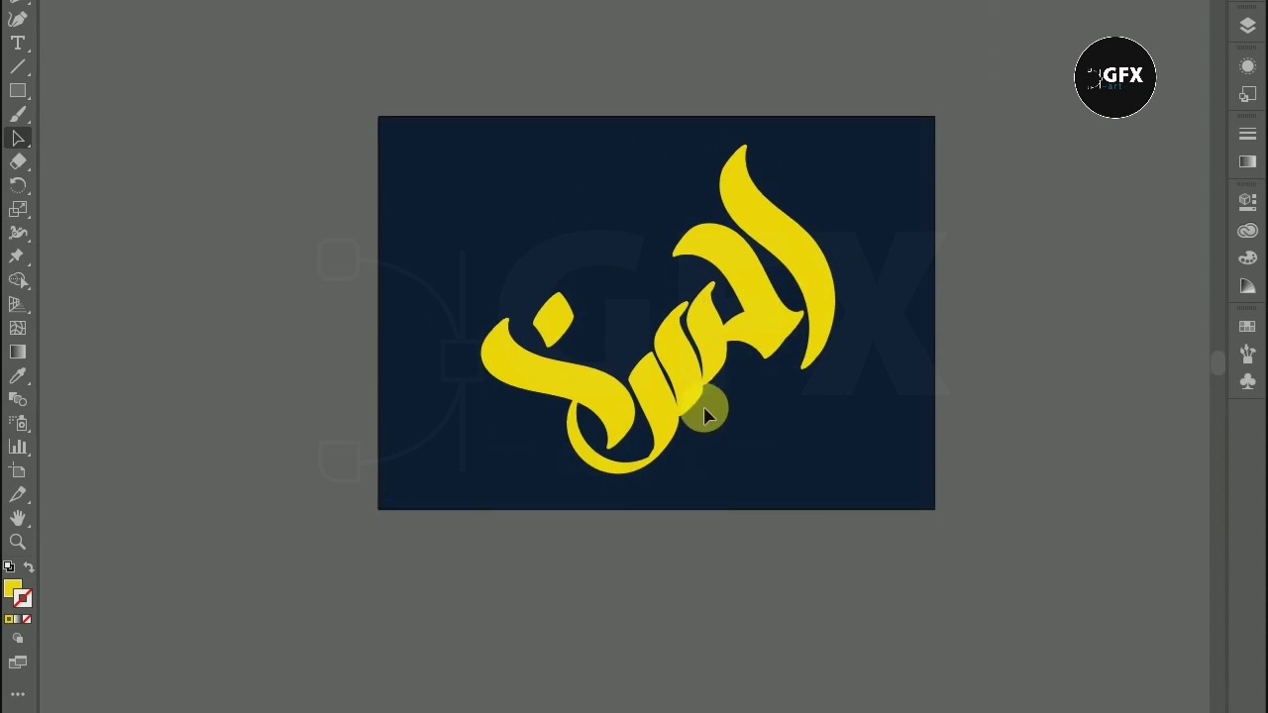
{"action": "scroll", "coordinate": [700, 413], "scroll_direction": "up", "scroll_amount": 2}
{"action": "scroll", "coordinate": [637, 371], "scroll_direction": "up", "scroll_amount": 1}
{"action": "left_click", "coordinate": [467, 433]}
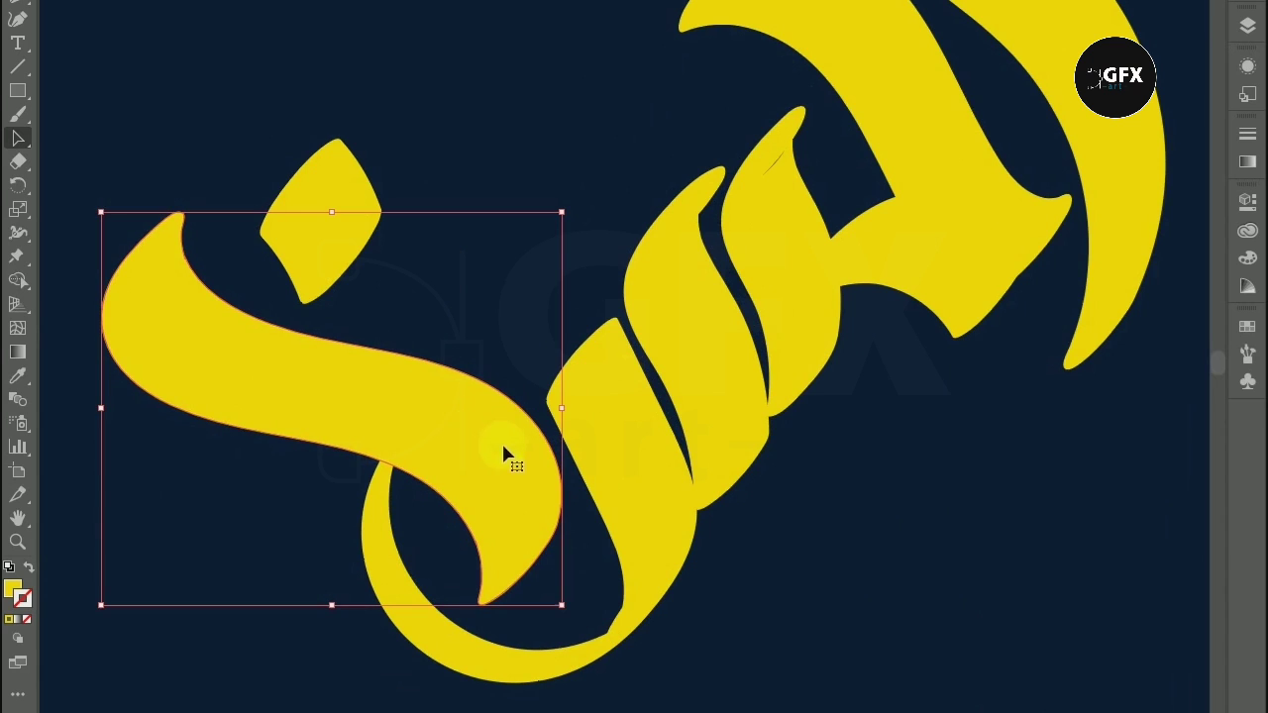
{"action": "left_click_drag", "start_coordinate": [462, 434], "coordinate": [1196, 594]}
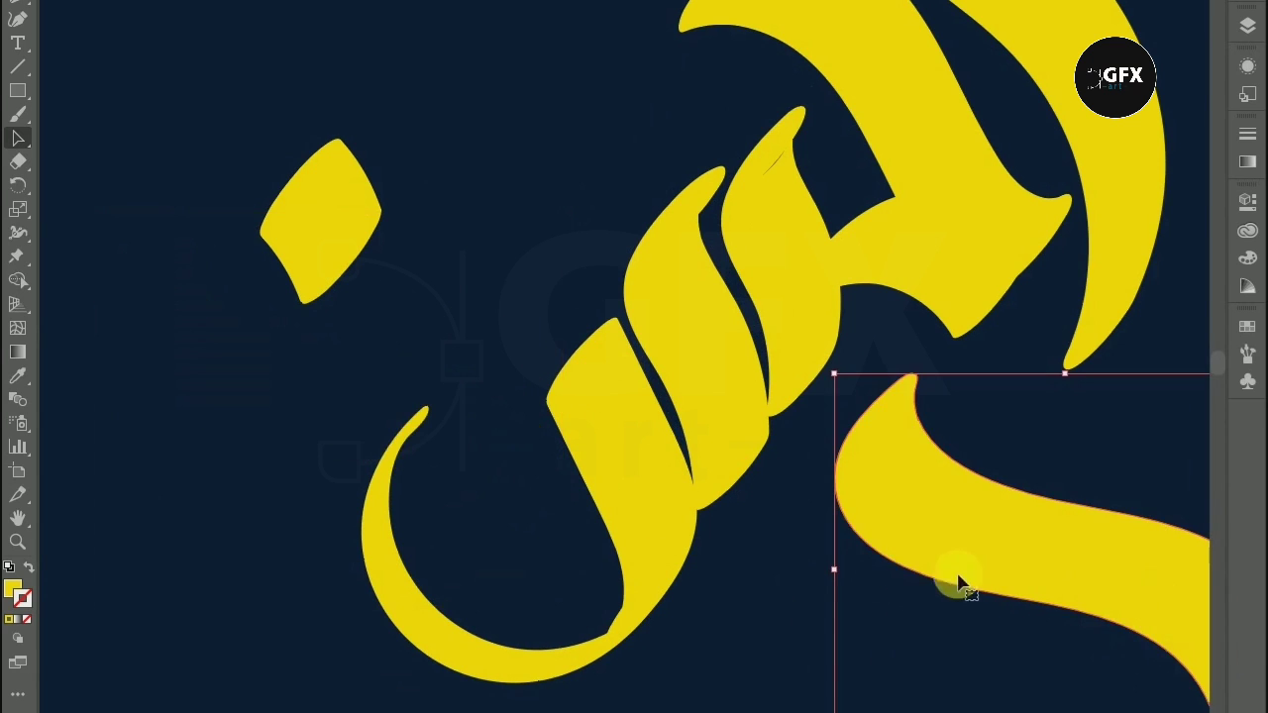
{"action": "scroll", "coordinate": [810, 563], "scroll_direction": "down", "scroll_amount": 1}
{"action": "scroll", "coordinate": [811, 563], "scroll_direction": "down", "scroll_amount": 1}
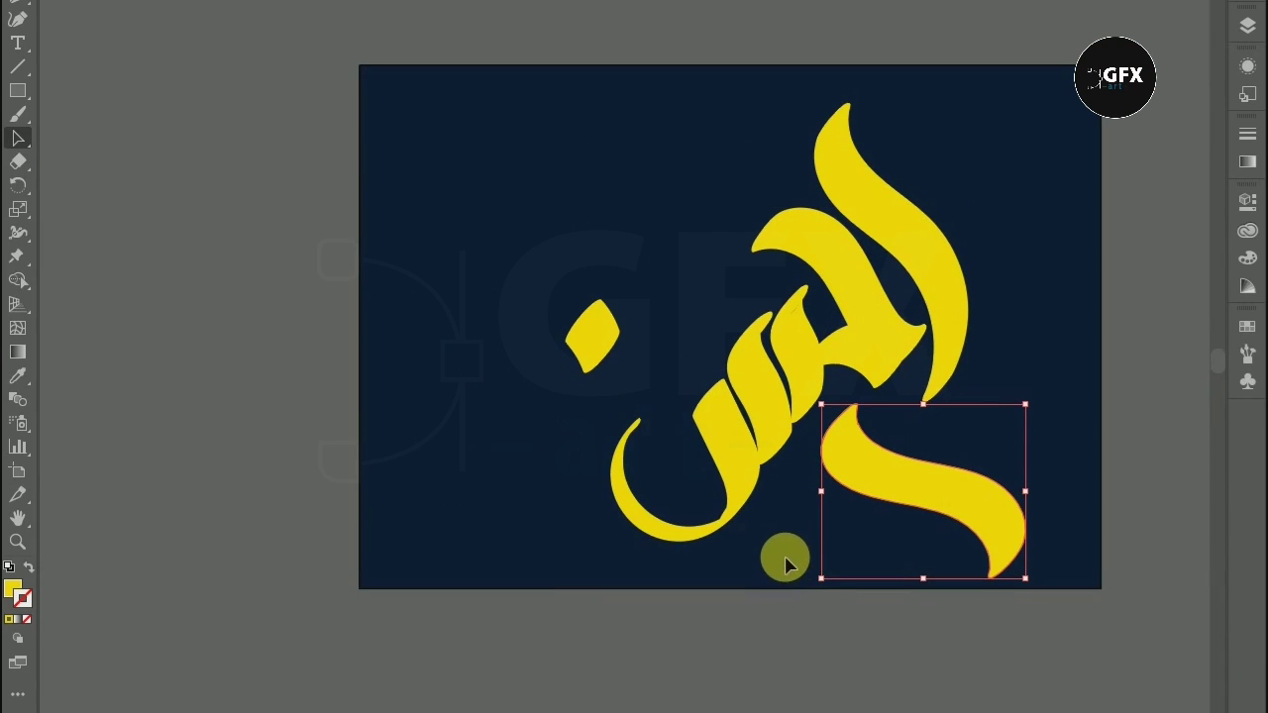
{"action": "left_click", "coordinate": [759, 538]}
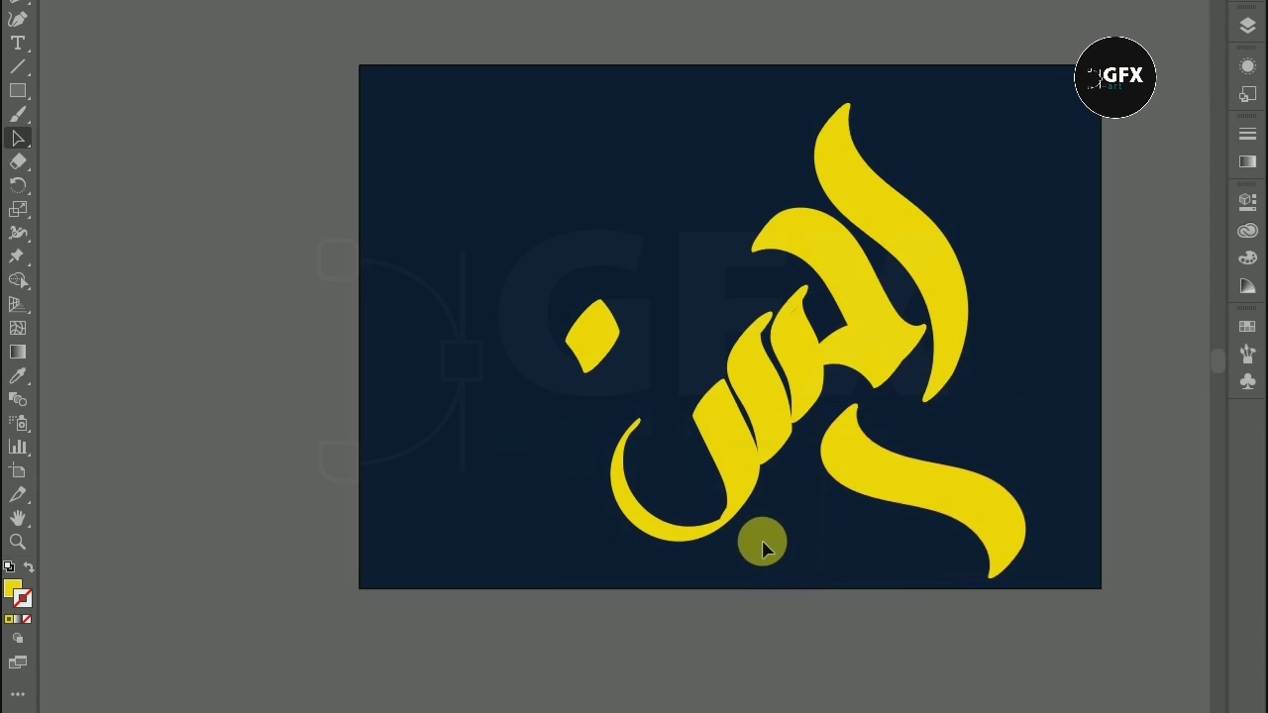
{"action": "left_click", "coordinate": [18, 138]}
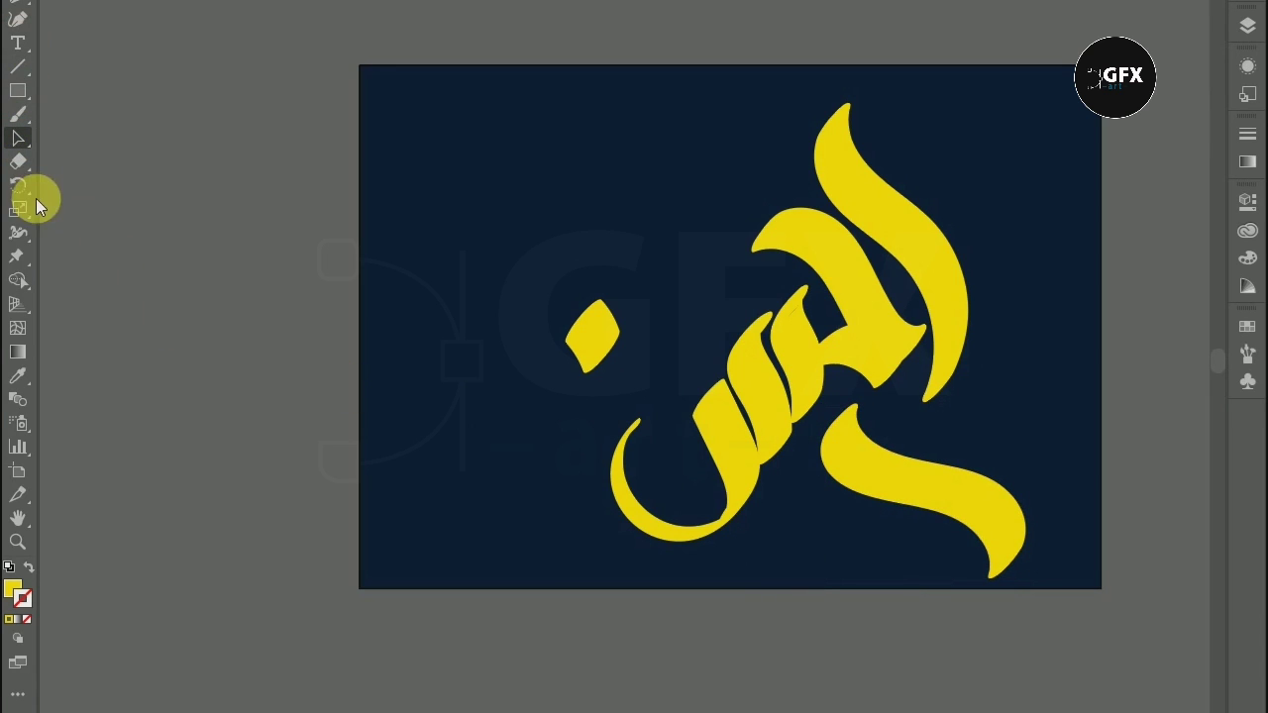
{"action": "left_click", "coordinate": [23, 119]}
Step: Make yellow the stroke colour with no fill and move the small diamond up and right
{"action": "key", "text": "shift+x"}
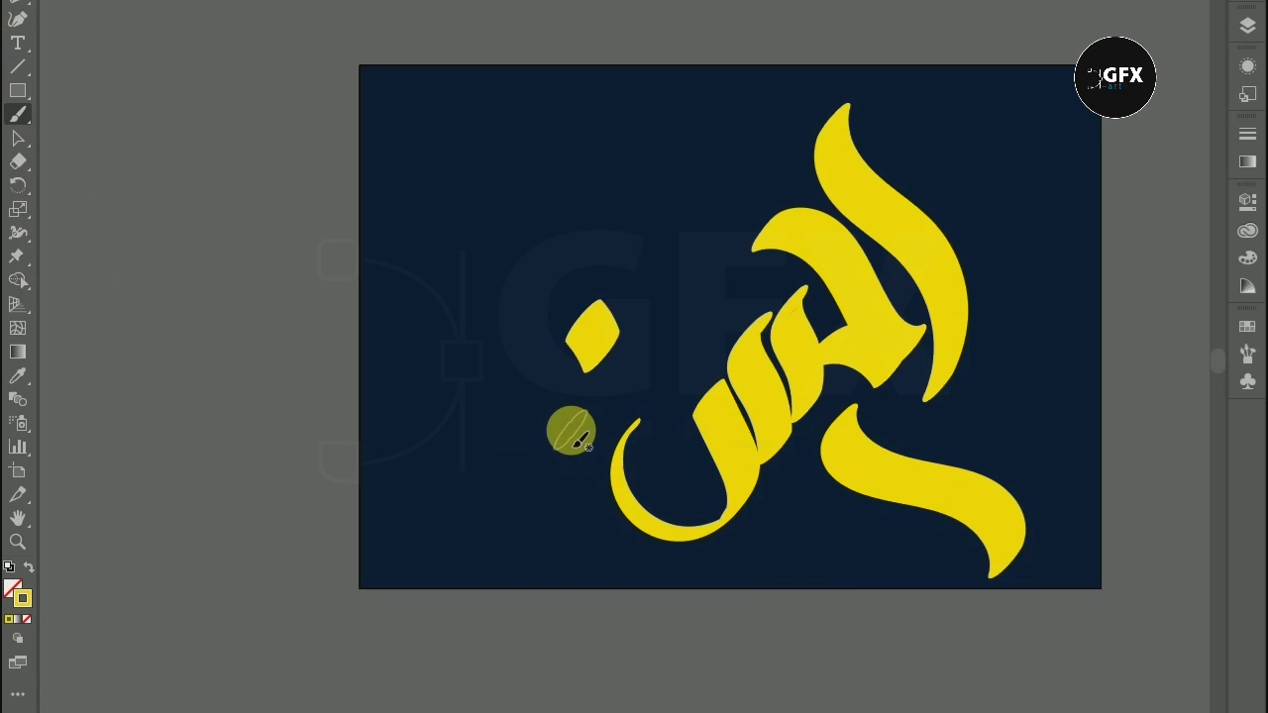
{"action": "left_click", "coordinate": [17, 139]}
{"action": "left_click_drag", "start_coordinate": [610, 335], "coordinate": [681, 210]}
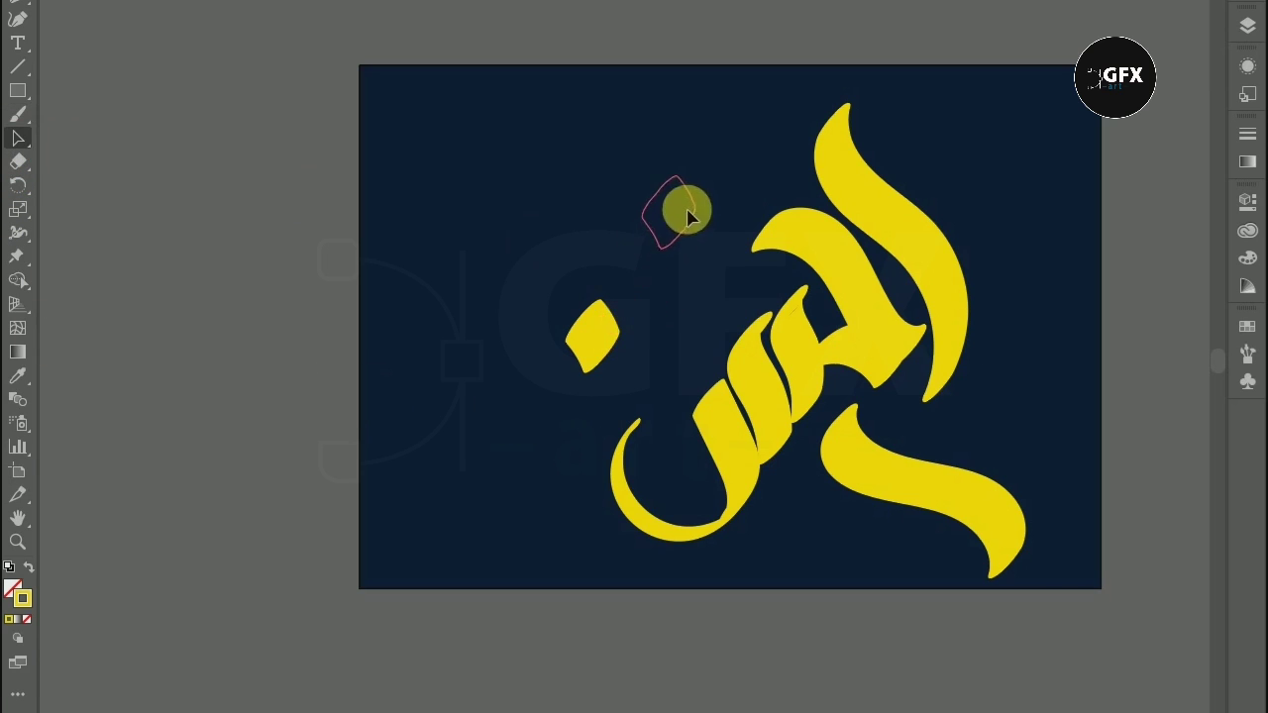
{"action": "left_click", "coordinate": [20, 116]}
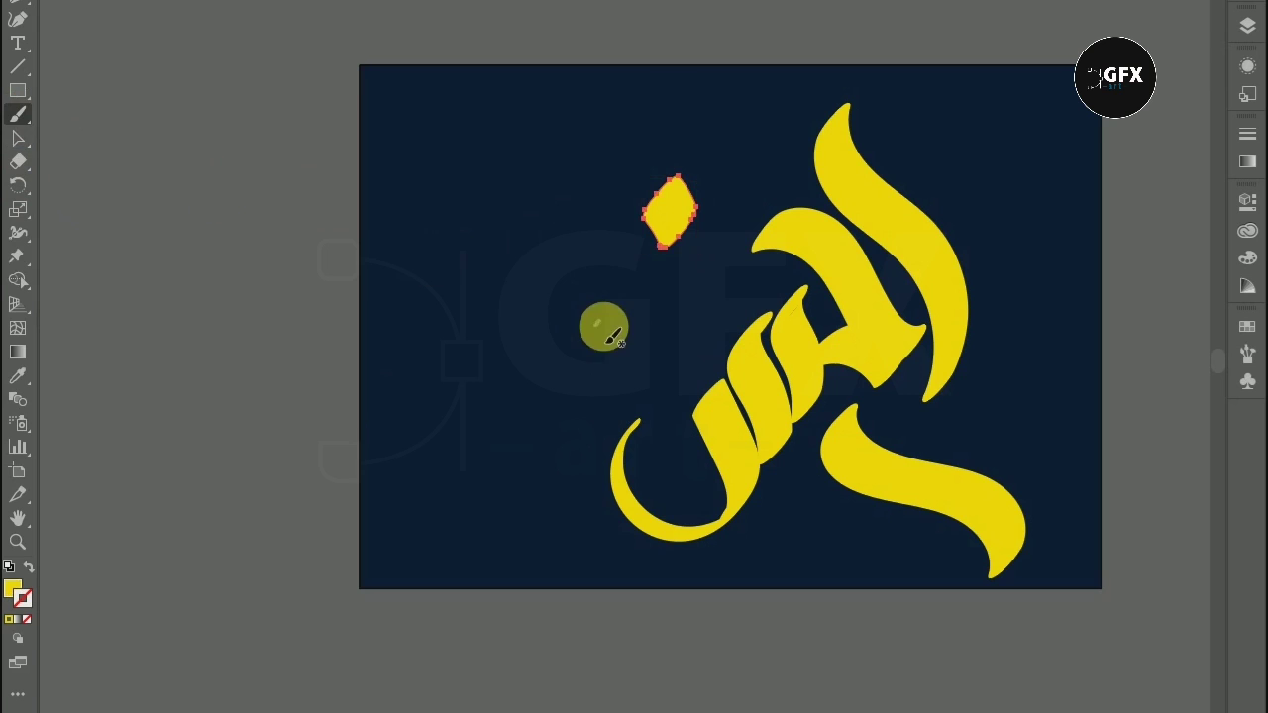
Step: Try painting a curved yellow swash left of the lettering, undoing the unsatisfactory attempts
{"action": "scroll", "coordinate": [628, 356], "scroll_direction": "up", "scroll_amount": 2}
{"action": "scroll", "coordinate": [628, 357], "scroll_direction": "up", "scroll_amount": 2}
{"action": "scroll", "coordinate": [628, 357], "scroll_direction": "down", "scroll_amount": 2}
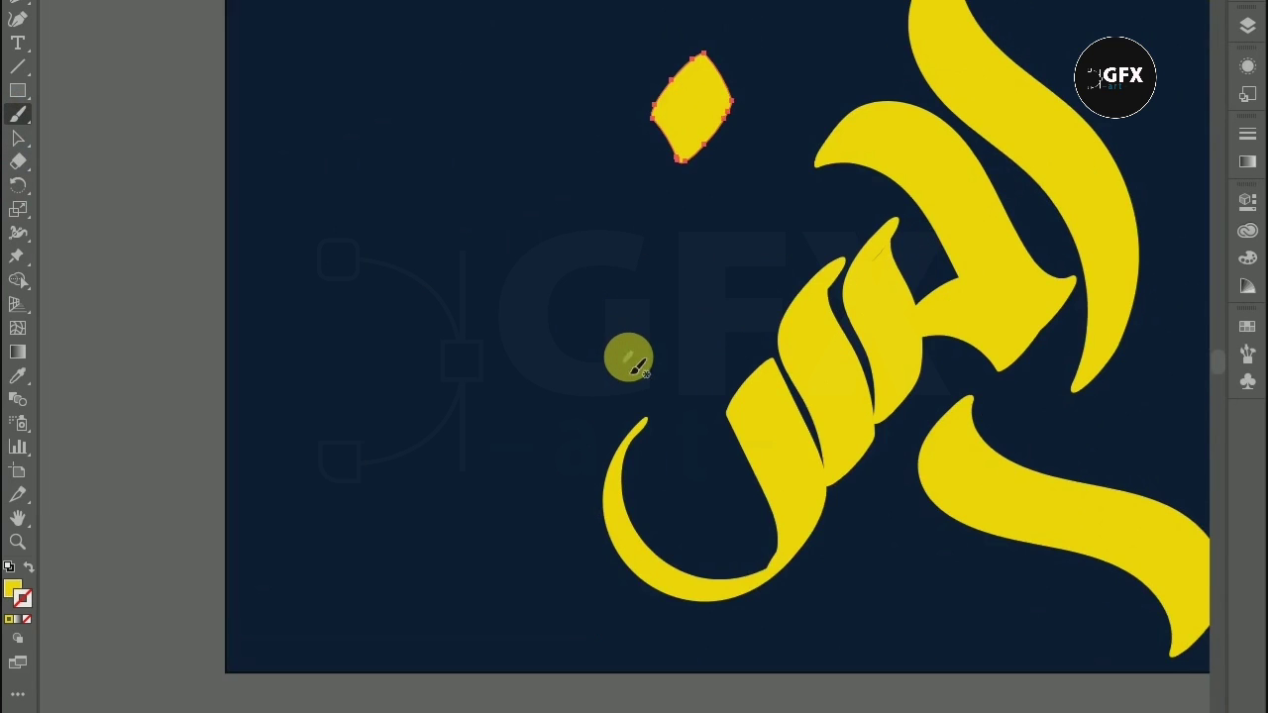
{"action": "scroll", "coordinate": [628, 359], "scroll_direction": "down", "scroll_amount": 2}
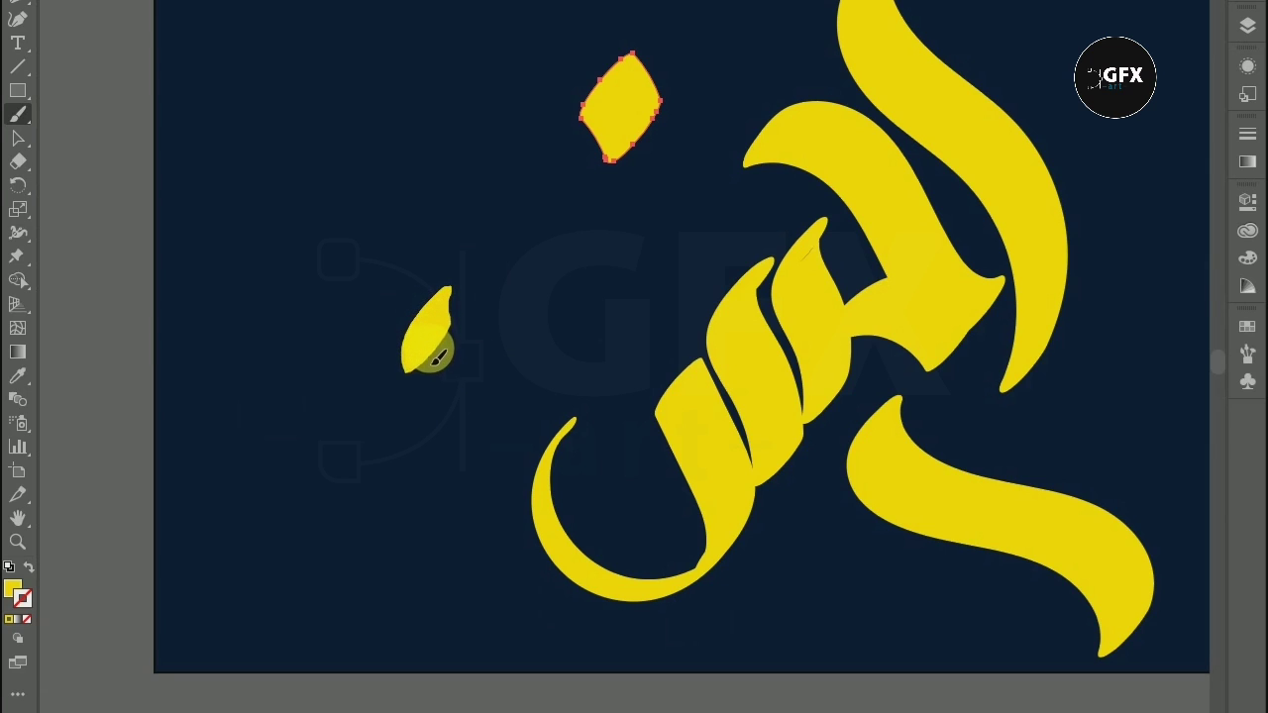
{"action": "left_click_drag", "start_coordinate": [446, 375], "coordinate": [554, 441]}
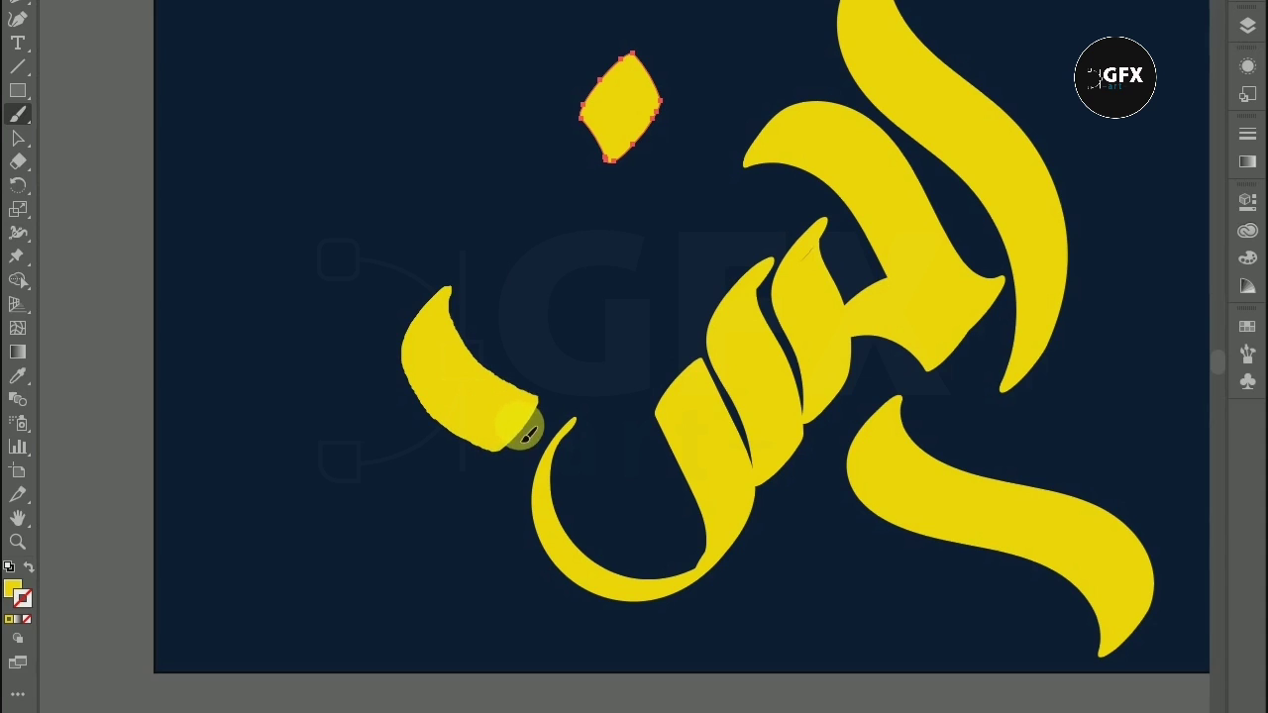
{"action": "left_click_drag", "start_coordinate": [607, 442], "coordinate": [622, 449]}
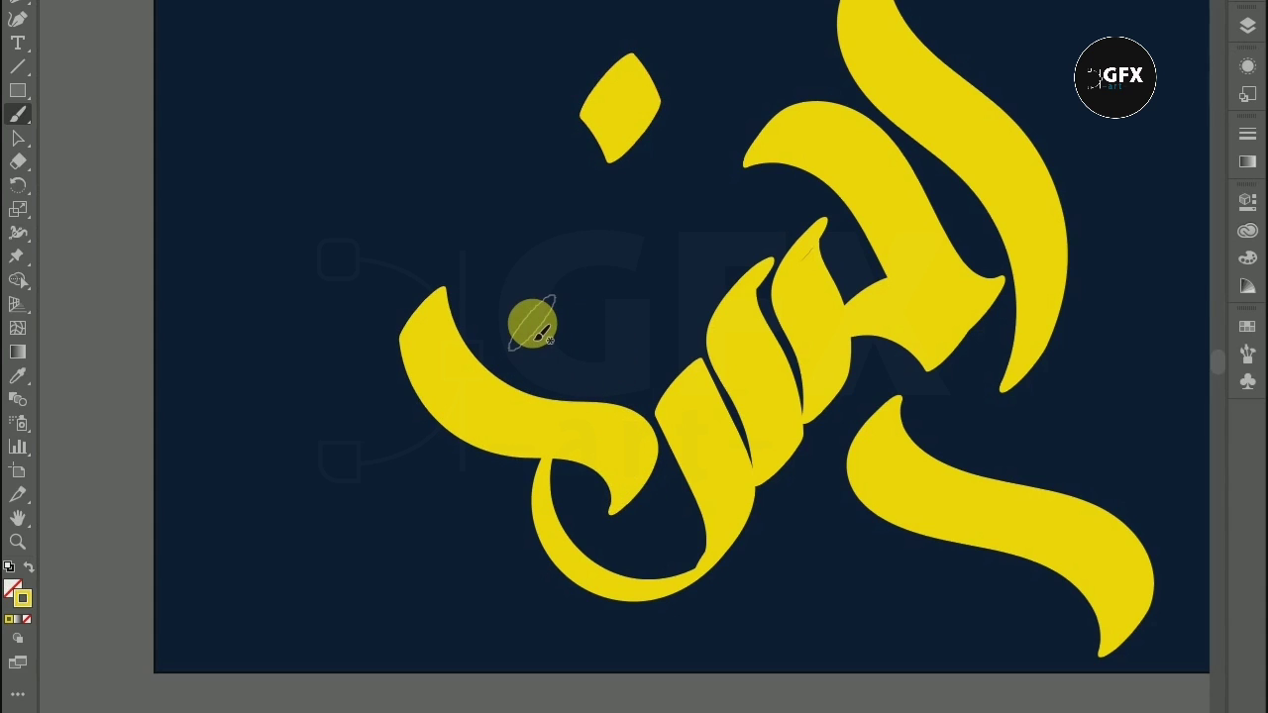
{"action": "key", "text": "ctrl+z"}
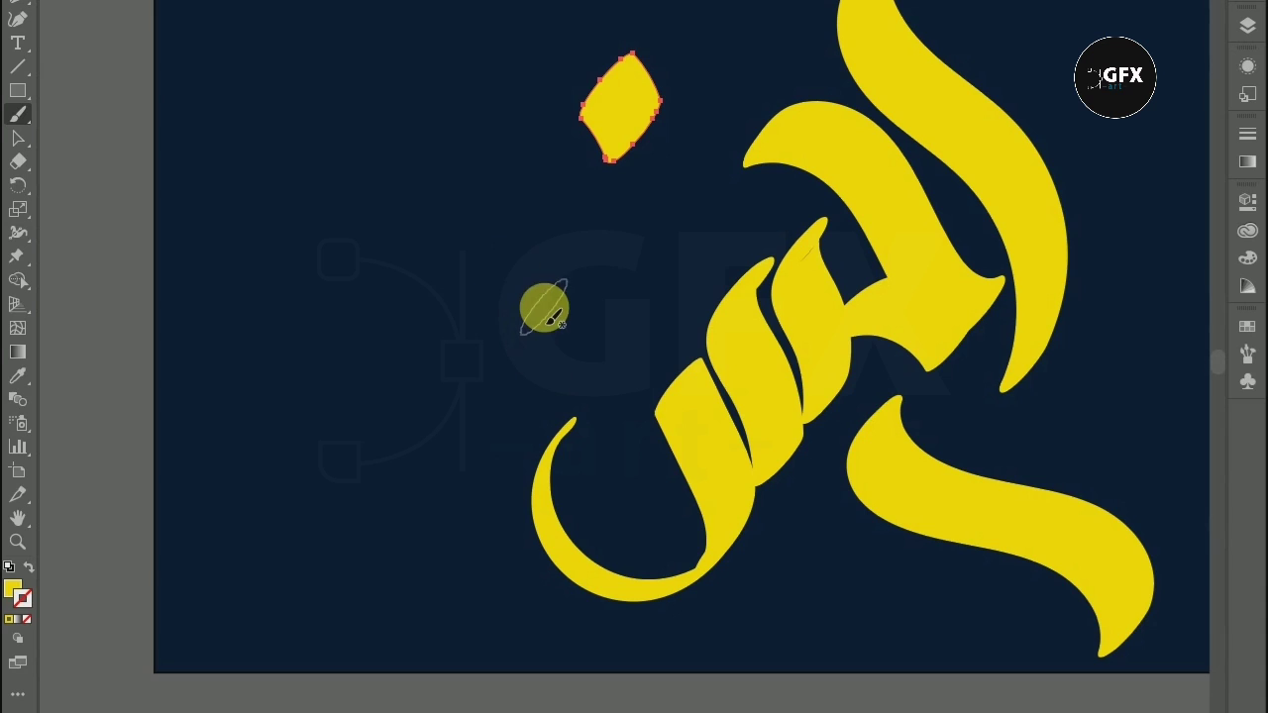
{"action": "mouse_move", "coordinate": [490, 287]}
{"action": "left_mouse_down"}
{"action": "mouse_move", "coordinate": [523, 379]}
{"action": "mouse_move", "coordinate": [641, 478]}
{"action": "left_mouse_up"}
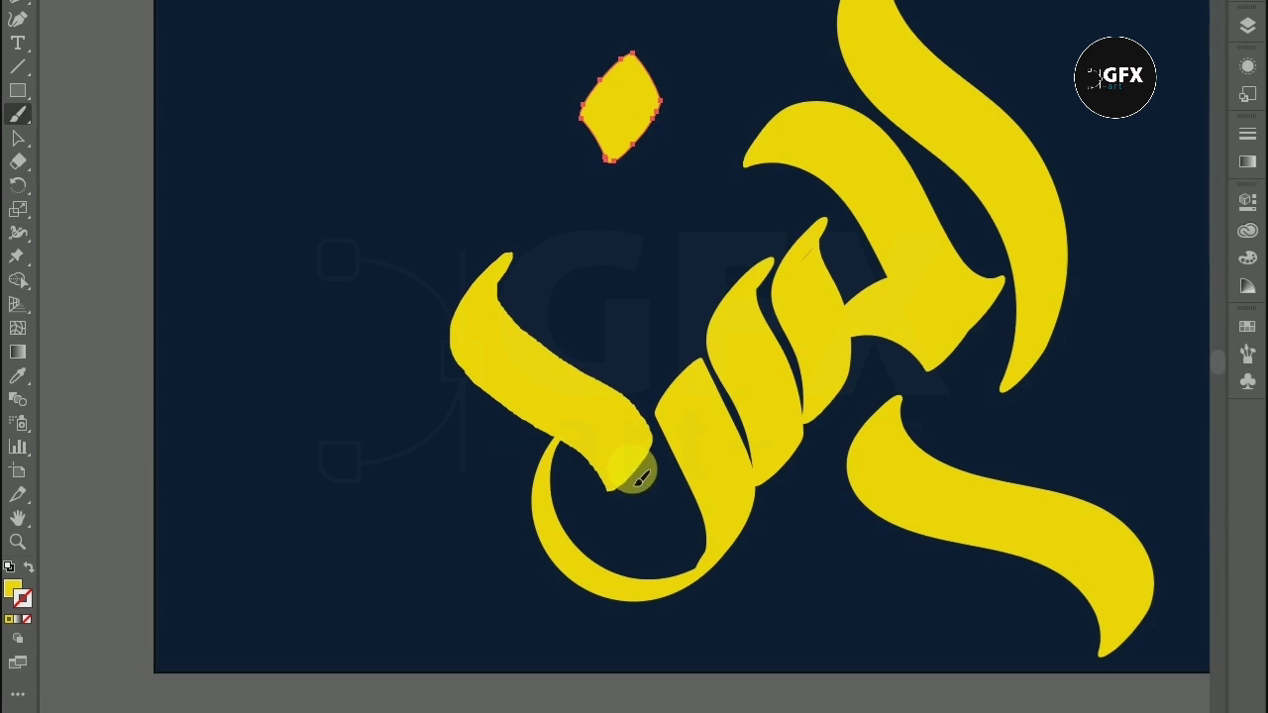
{"action": "key", "text": "ctrl+shift+a"}
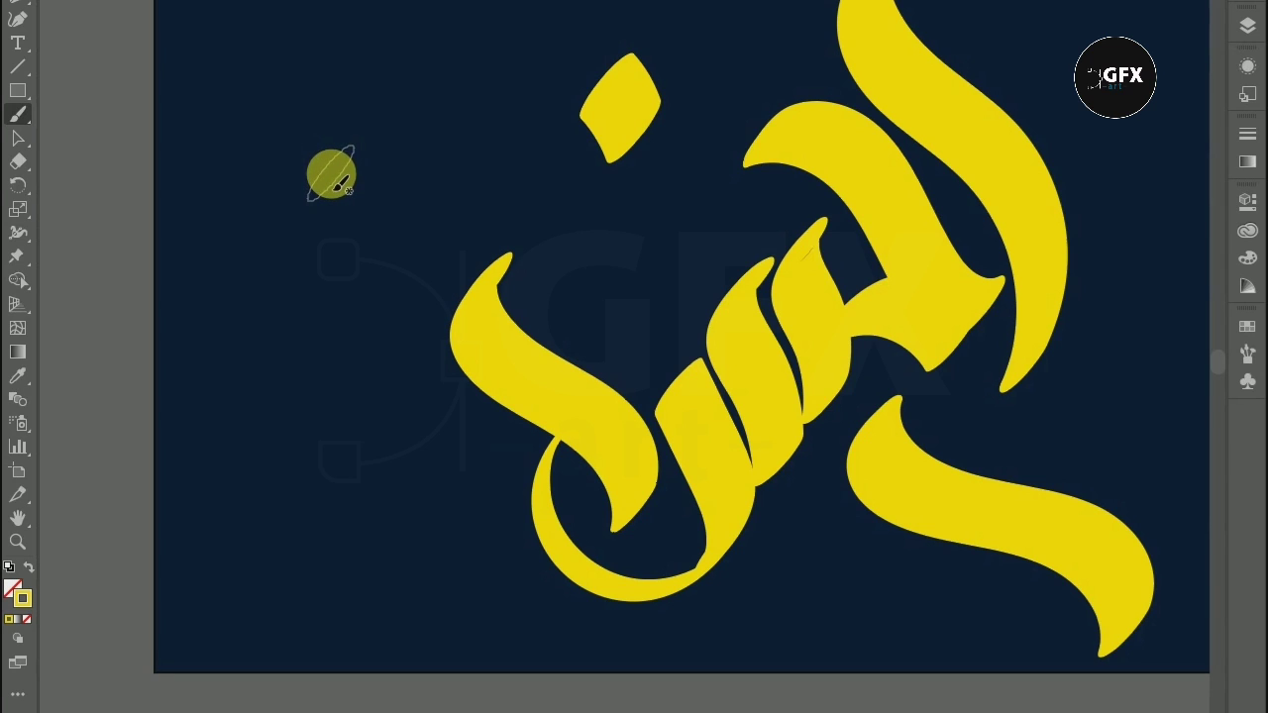
{"action": "key", "text": "ctrl+z"}
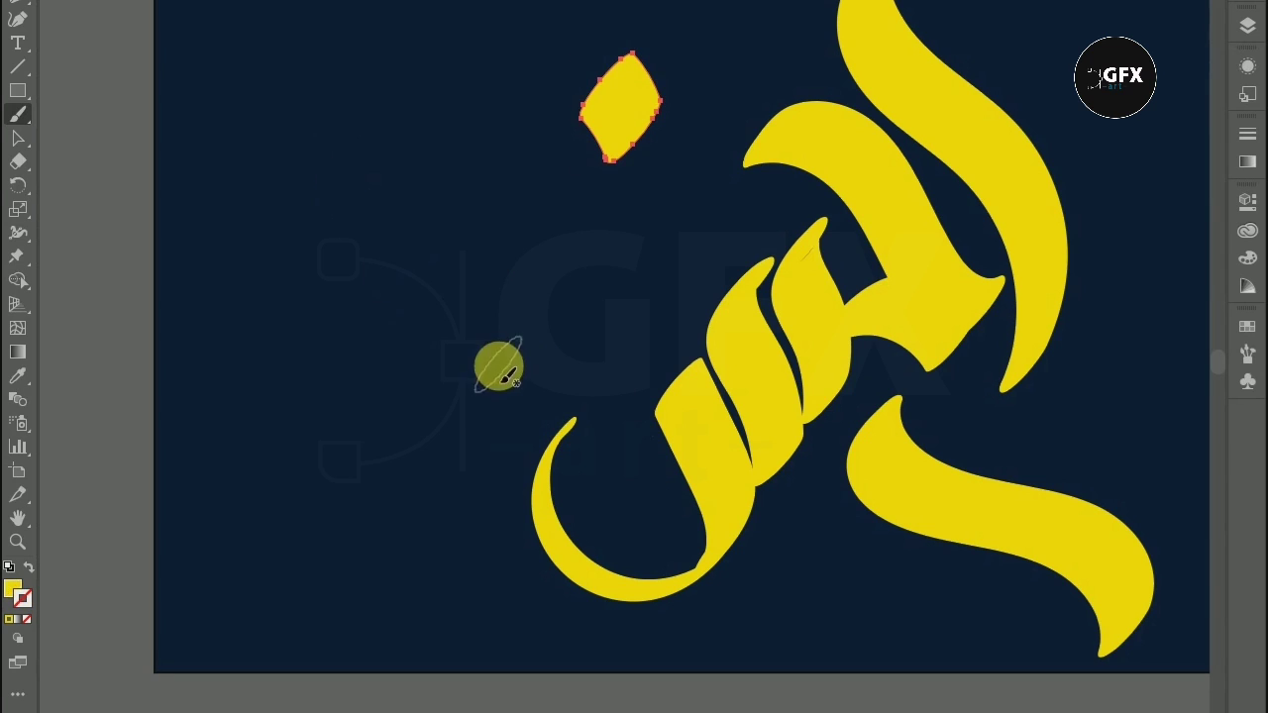
Step: Paint the final bold yellow swash arcing diagonally down from the left into the bottom loop
{"action": "mouse_move", "coordinate": [524, 283]}
{"action": "left_mouse_down"}
{"action": "mouse_move", "coordinate": [550, 375]}
{"action": "mouse_move", "coordinate": [598, 405]}
{"action": "mouse_move", "coordinate": [646, 481]}
{"action": "left_mouse_up"}
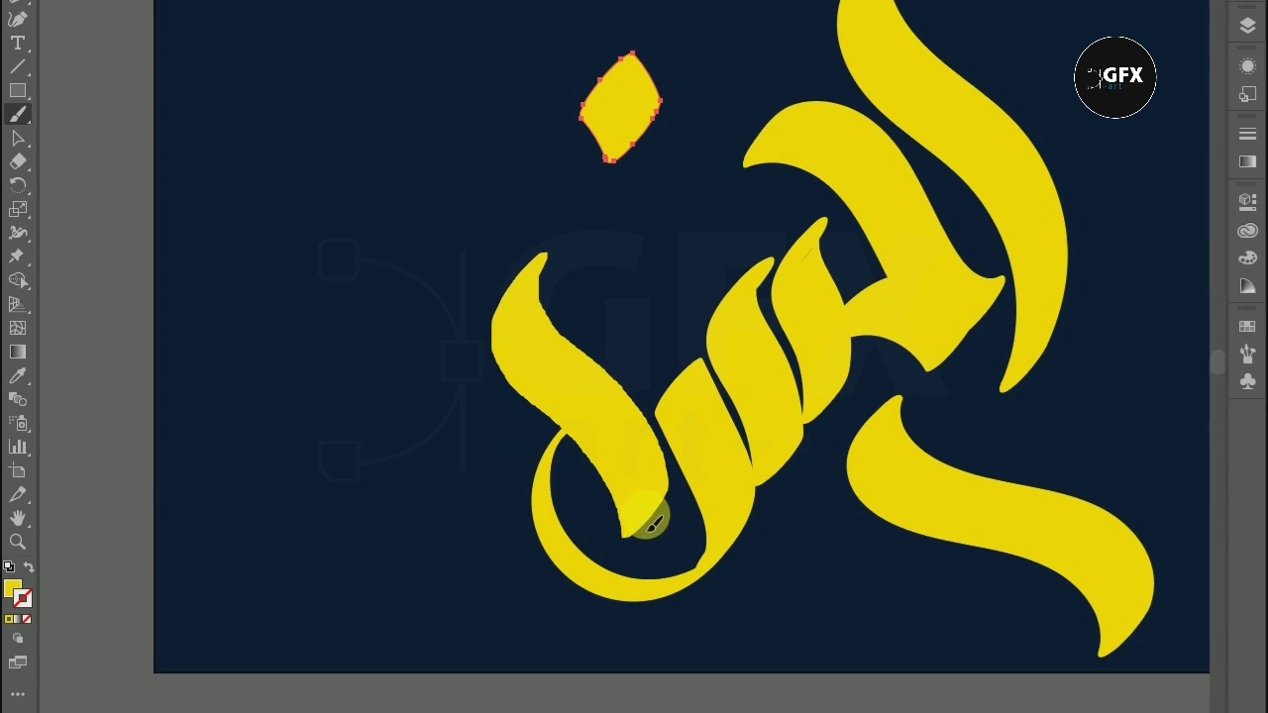
{"action": "left_click_drag", "start_coordinate": [646, 537], "coordinate": [645, 525]}
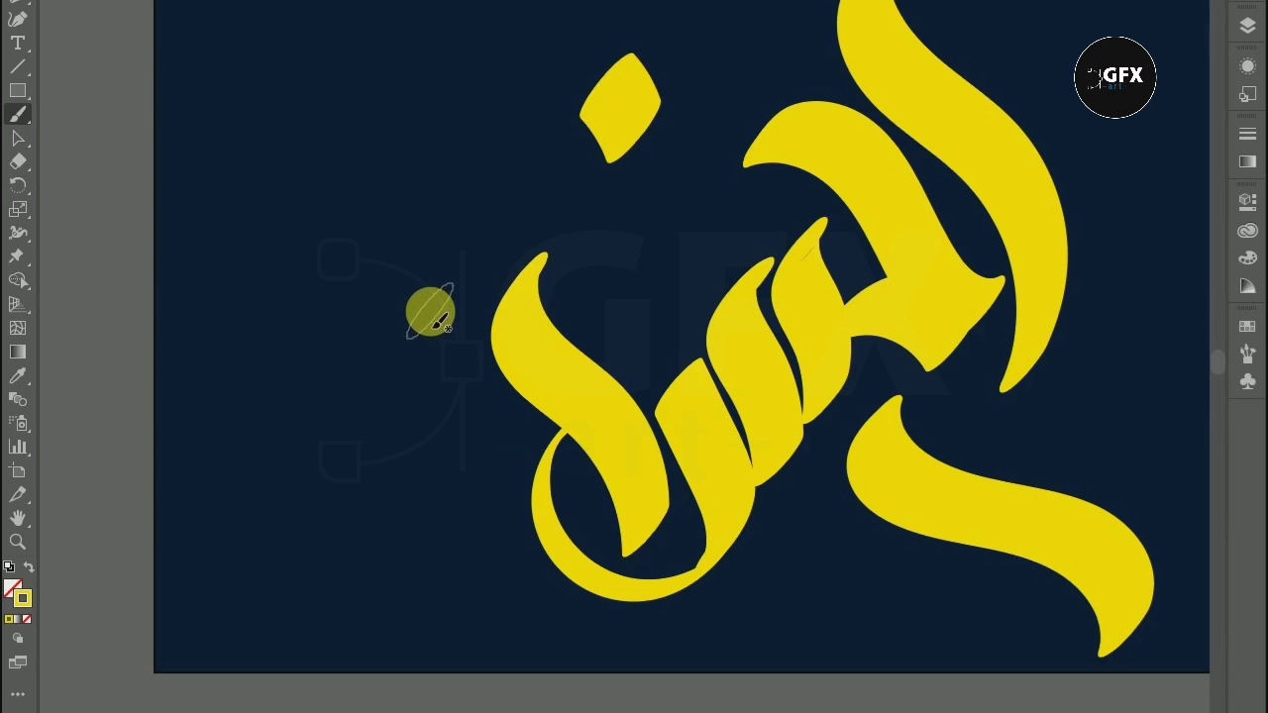
{"action": "key", "text": "ctrl+z"}
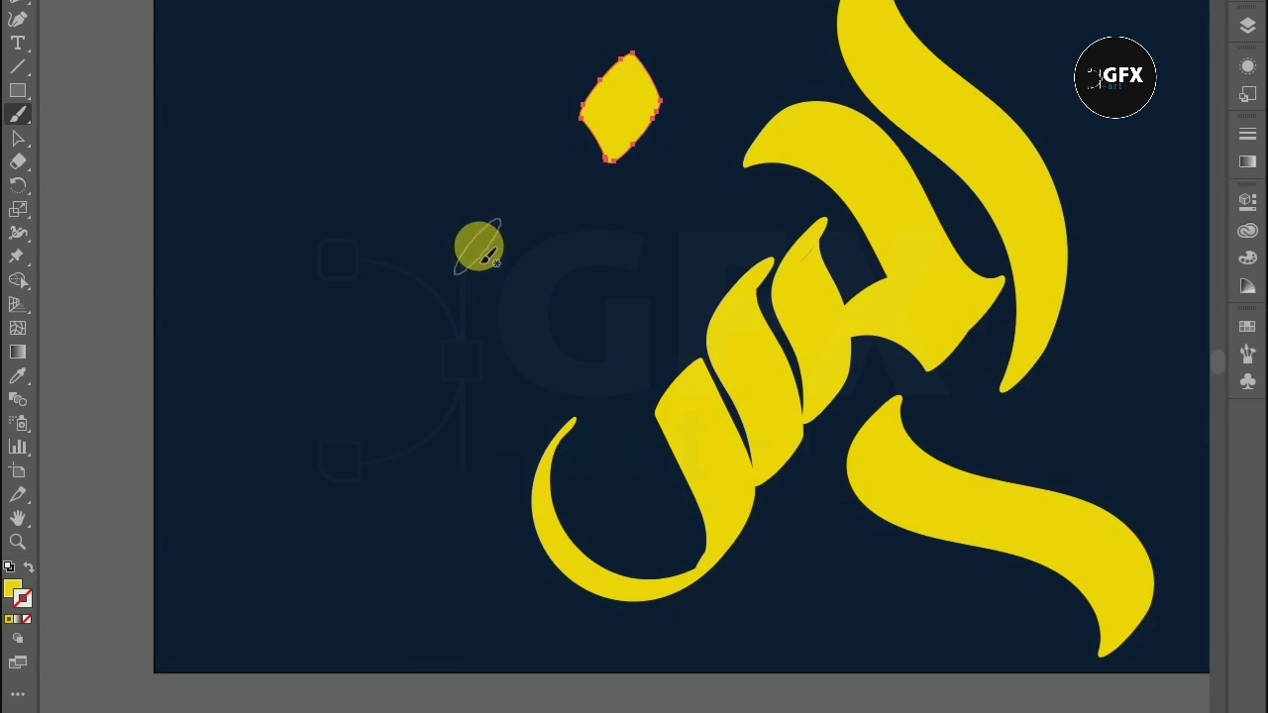
{"action": "mouse_move", "coordinate": [470, 266]}
{"action": "left_mouse_down"}
{"action": "mouse_move", "coordinate": [466, 322]}
{"action": "mouse_move", "coordinate": [486, 360]}
{"action": "mouse_move", "coordinate": [644, 468]}
{"action": "left_mouse_up"}
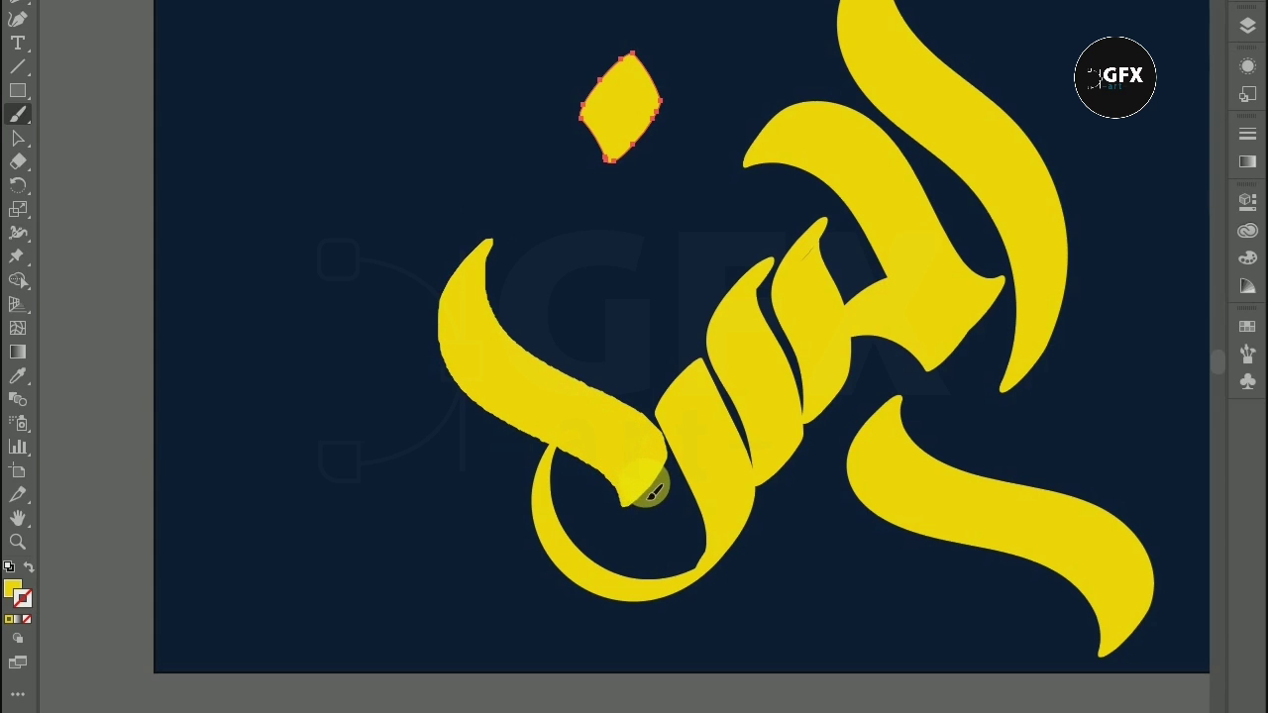
{"action": "left_click_drag", "start_coordinate": [640, 523], "coordinate": [640, 520]}
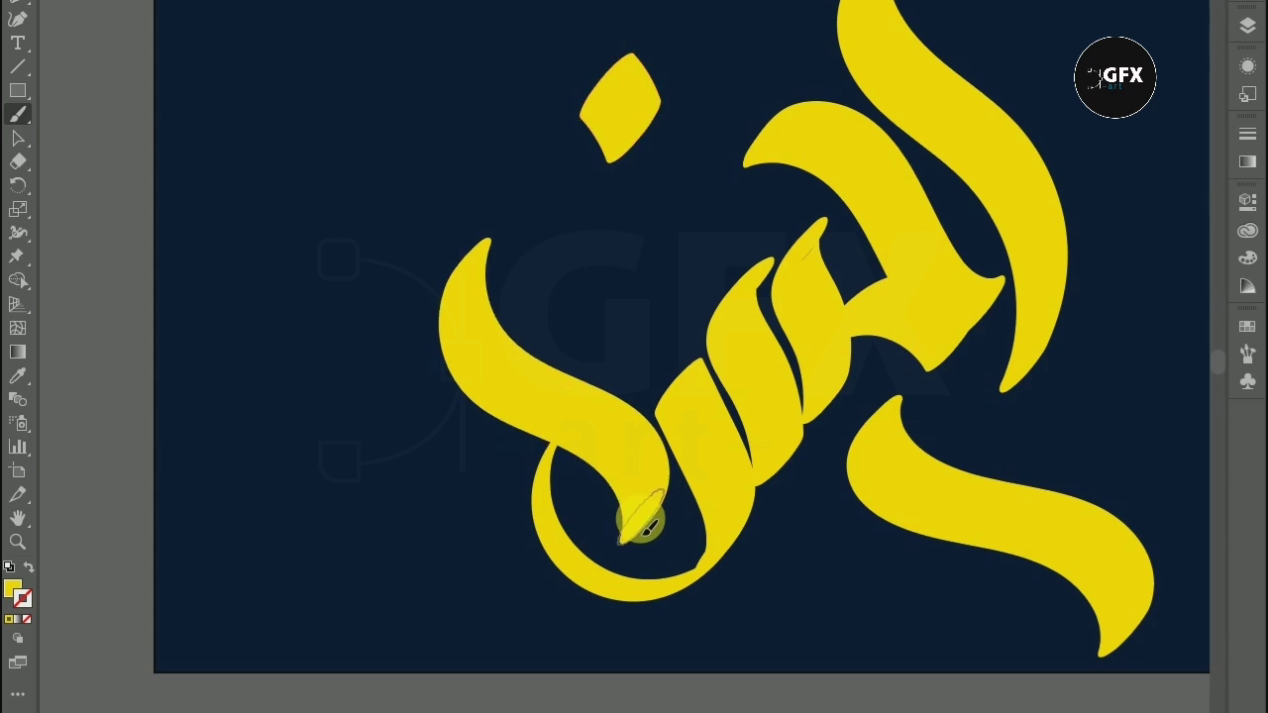
Step: Move the small diamond down-left to sit just above the new left swash
{"action": "left_click", "coordinate": [17, 143]}
{"action": "mouse_move", "coordinate": [628, 122]}
{"action": "left_mouse_down"}
{"action": "mouse_move", "coordinate": [561, 245]}
{"action": "mouse_move", "coordinate": [580, 258]}
{"action": "left_mouse_up"}
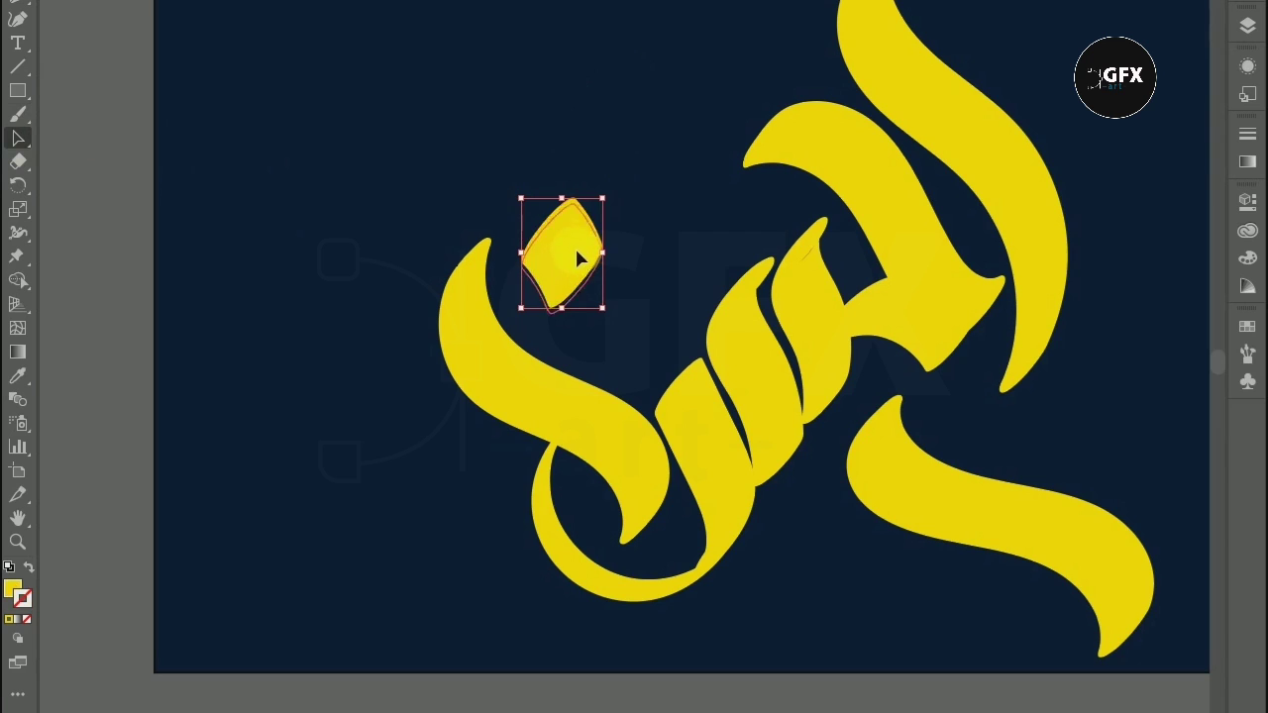
{"action": "key", "text": "Down"}
{"action": "key", "text": "Down"}
{"action": "key", "text": "Down"}
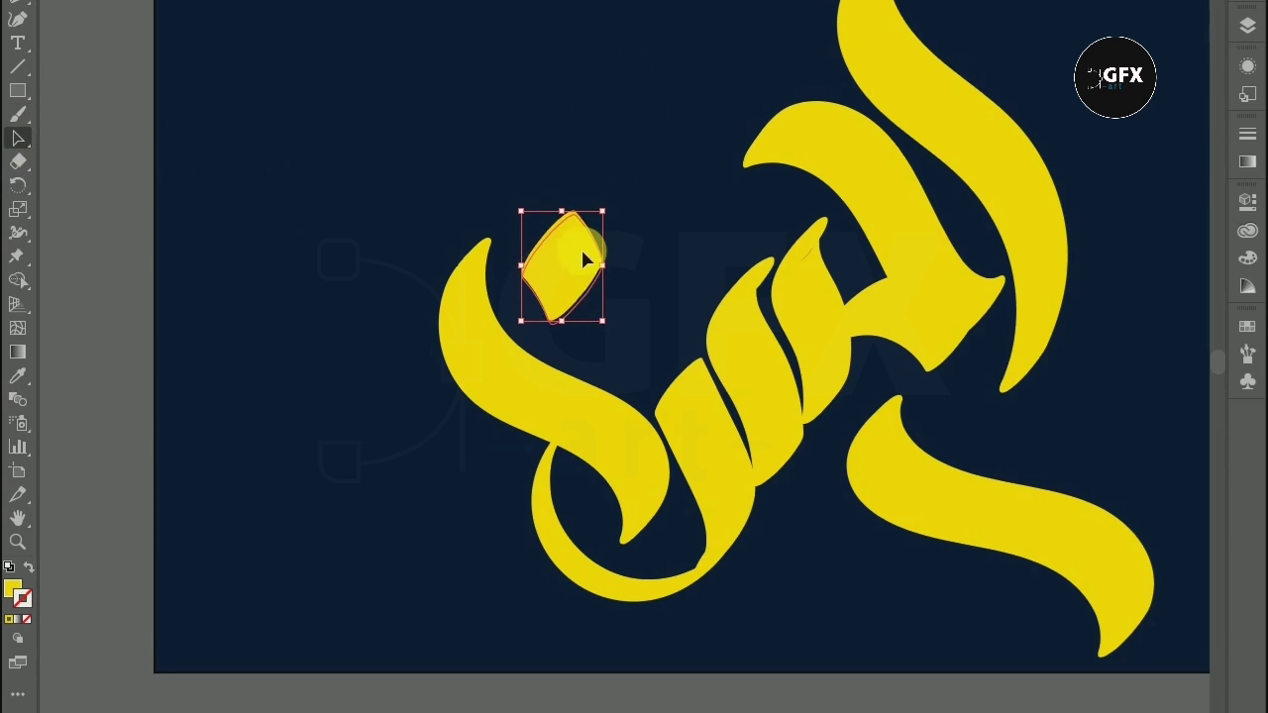
{"action": "left_click", "coordinate": [603, 128]}
Step: Delete the S-shaped swoosh at the lower right of the artboard
{"action": "left_click", "coordinate": [1003, 535]}
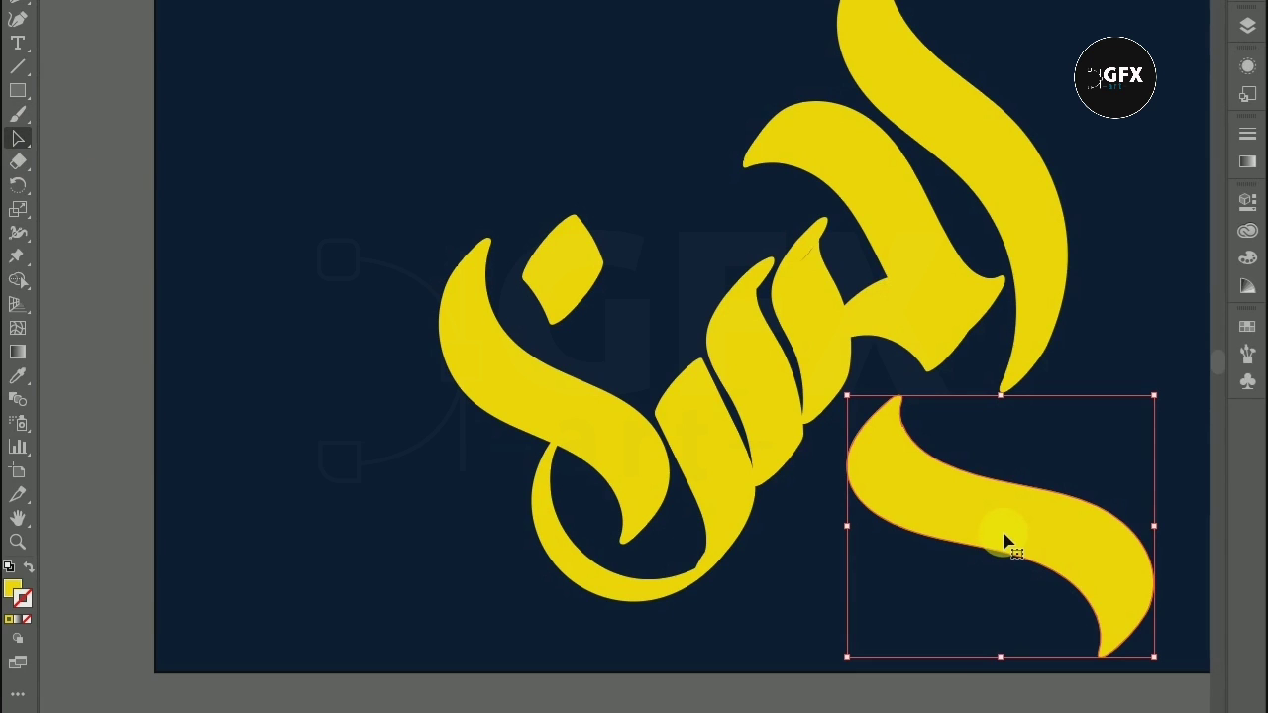
{"action": "key", "text": "Delete"}
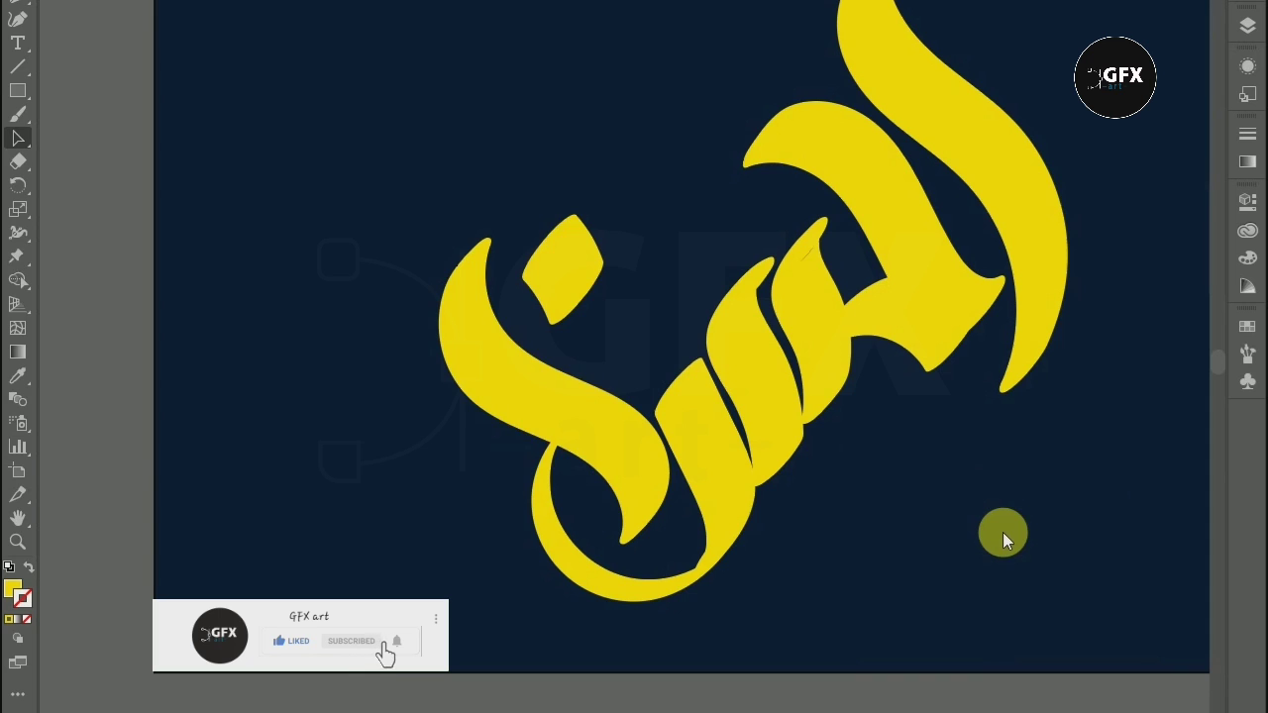
{"action": "key", "text": "ctrl+s"}
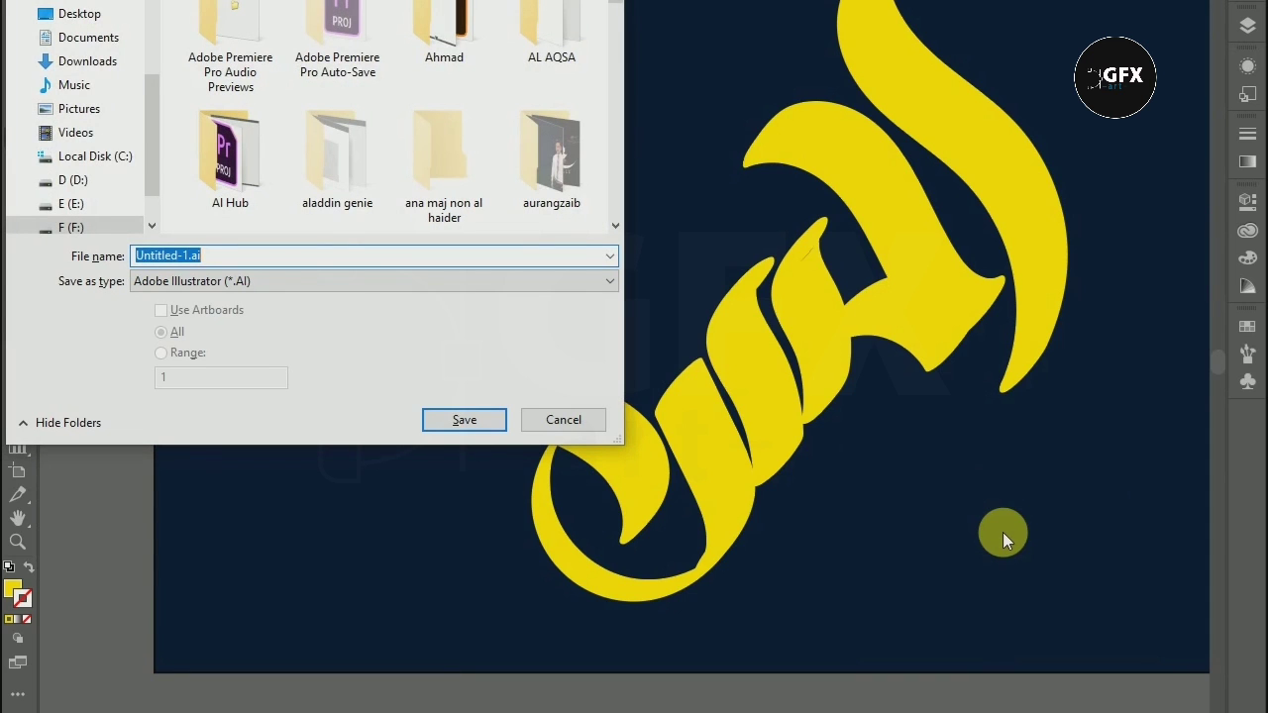
Step: Save the artwork as ahsan.ai in Adobe Illustrator format, accepting the default Illustrator Options
{"action": "type", "text": "ahsan"}
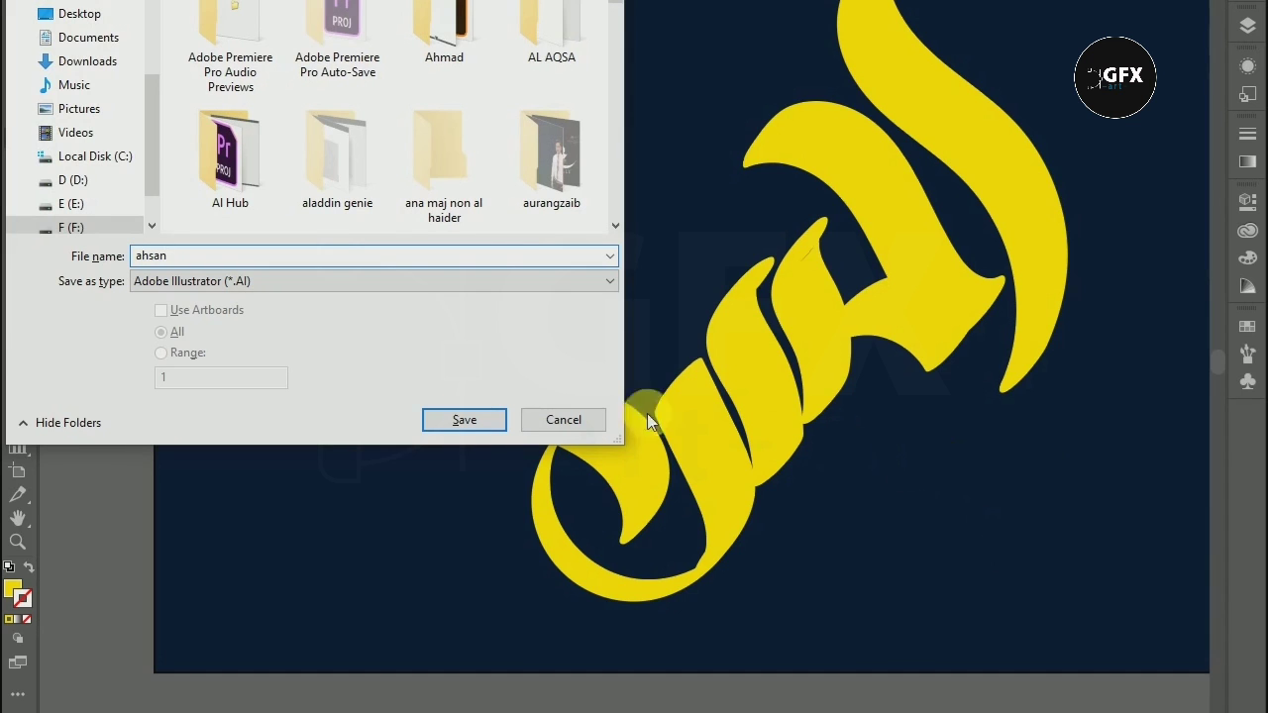
{"action": "left_click", "coordinate": [453, 417]}
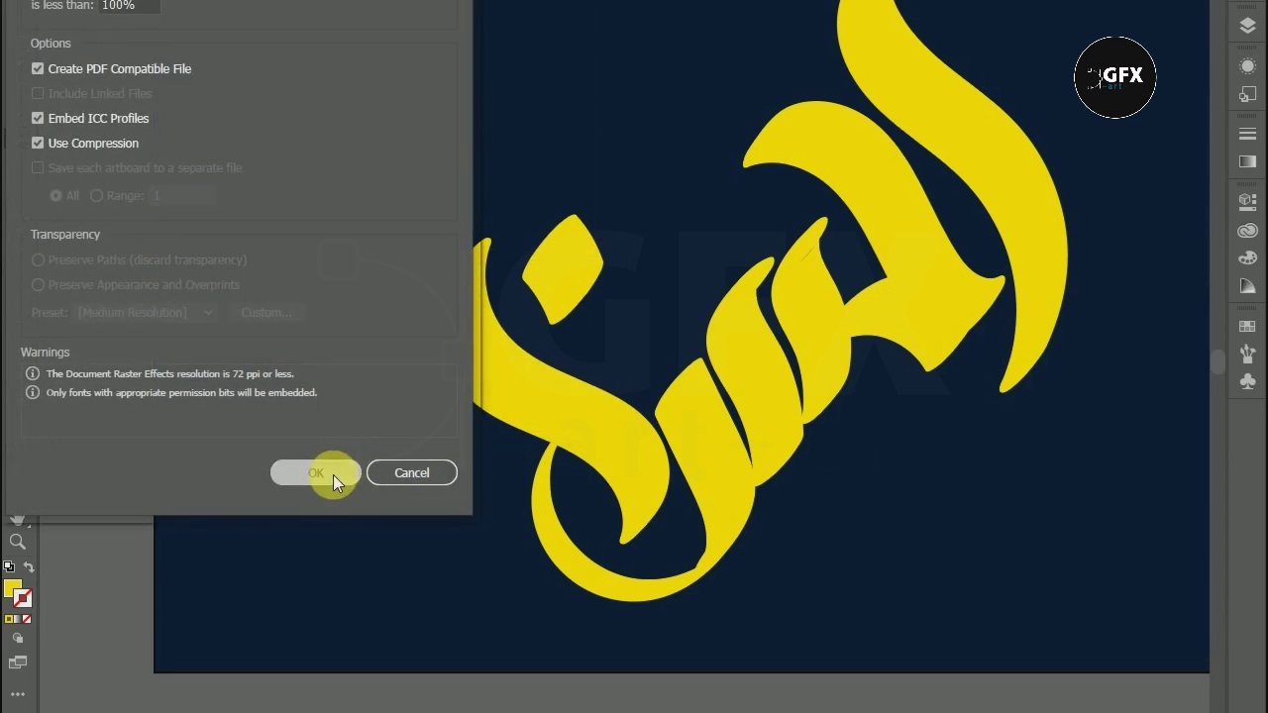
{"action": "left_click", "coordinate": [333, 475]}
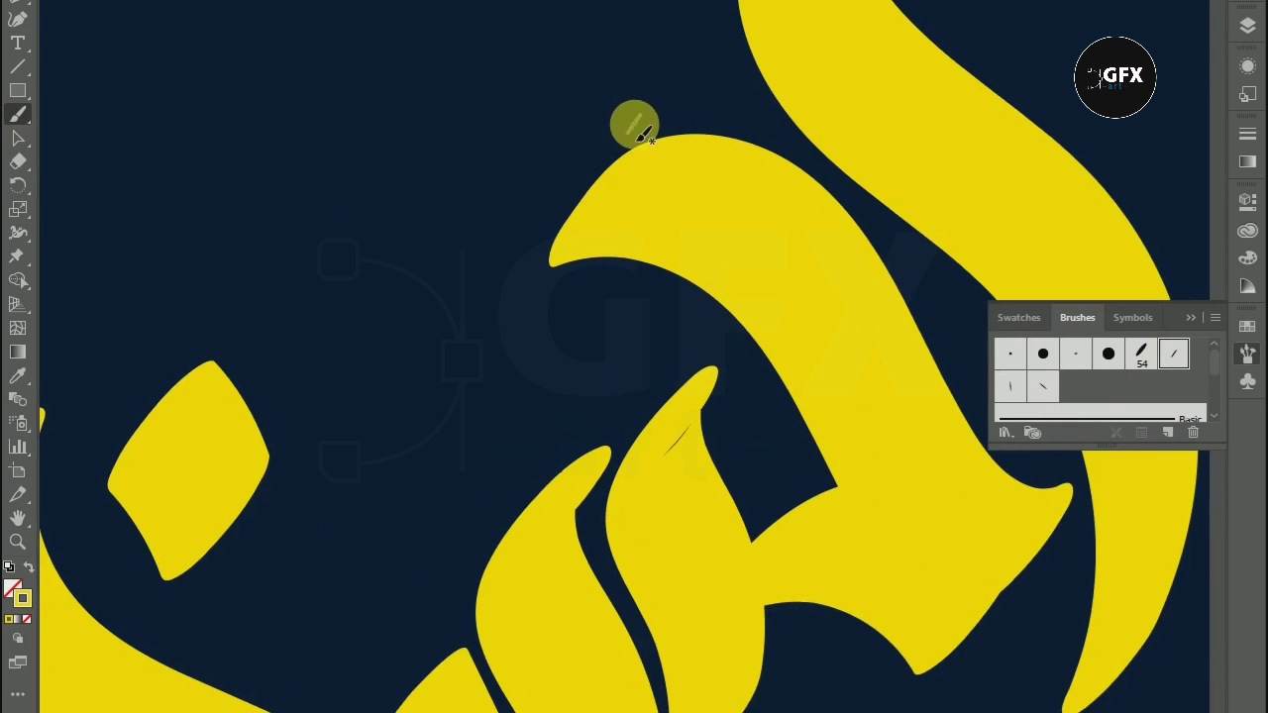
Step: Paint a small leaf-shaped yellow diacritic above the letters, replacing an oversized first attempt
{"action": "scroll", "coordinate": [634, 127], "scroll_direction": "up", "scroll_amount": 3}
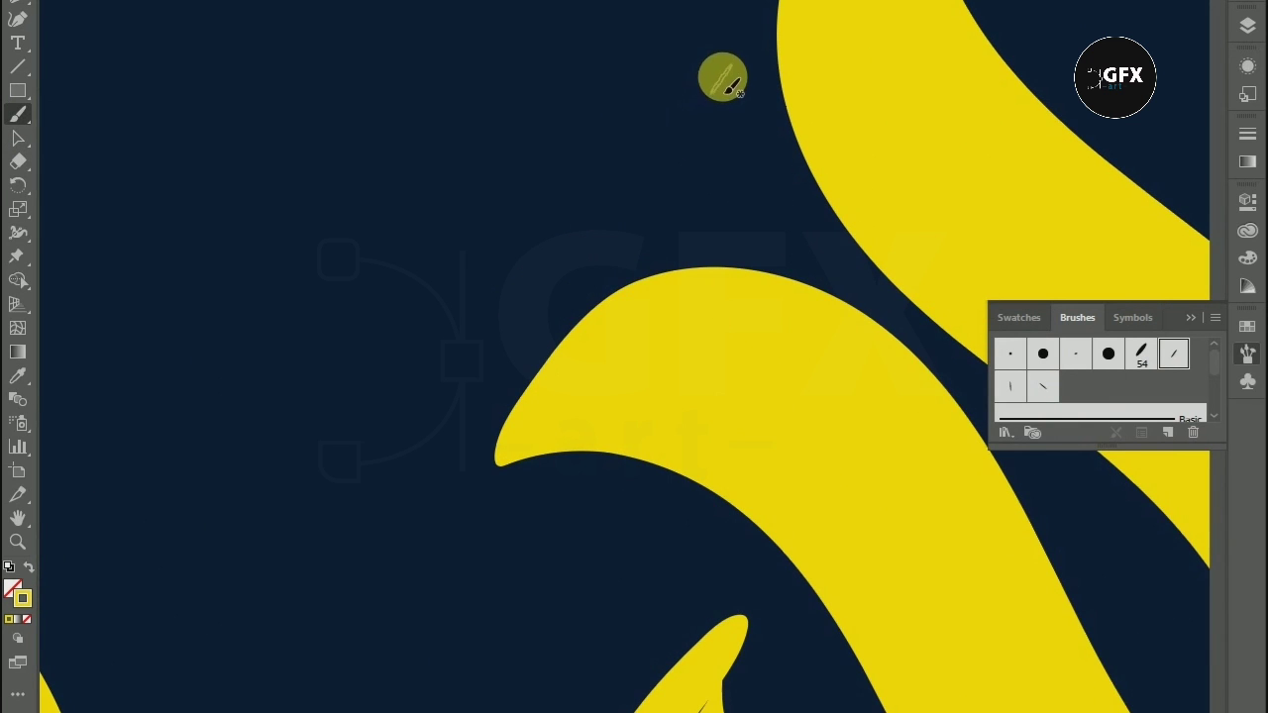
{"action": "mouse_move", "coordinate": [724, 75]}
{"action": "left_mouse_down"}
{"action": "mouse_move", "coordinate": [741, 121]}
{"action": "mouse_move", "coordinate": [687, 133]}
{"action": "left_mouse_up"}
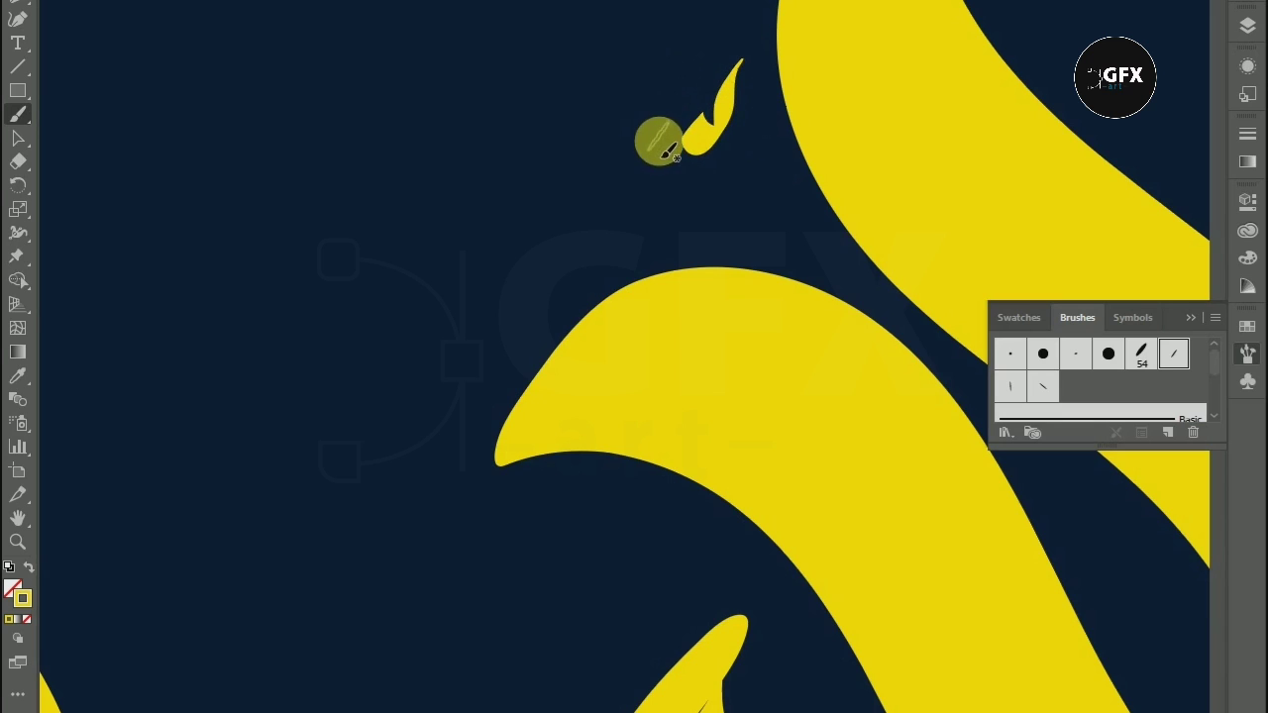
{"action": "key", "text": "ctrl+z"}
{"action": "mouse_move", "coordinate": [708, 93]}
{"action": "left_mouse_down"}
{"action": "mouse_move", "coordinate": [725, 132]}
{"action": "mouse_move", "coordinate": [693, 148]}
{"action": "mouse_move", "coordinate": [711, 151]}
{"action": "mouse_move", "coordinate": [698, 124]}
{"action": "left_mouse_up"}
Step: Add a hooked mark near the tall letter and a comma-shaped diacritic beside the tall stroke
{"action": "scroll", "coordinate": [573, 238], "scroll_direction": "down", "scroll_amount": 1}
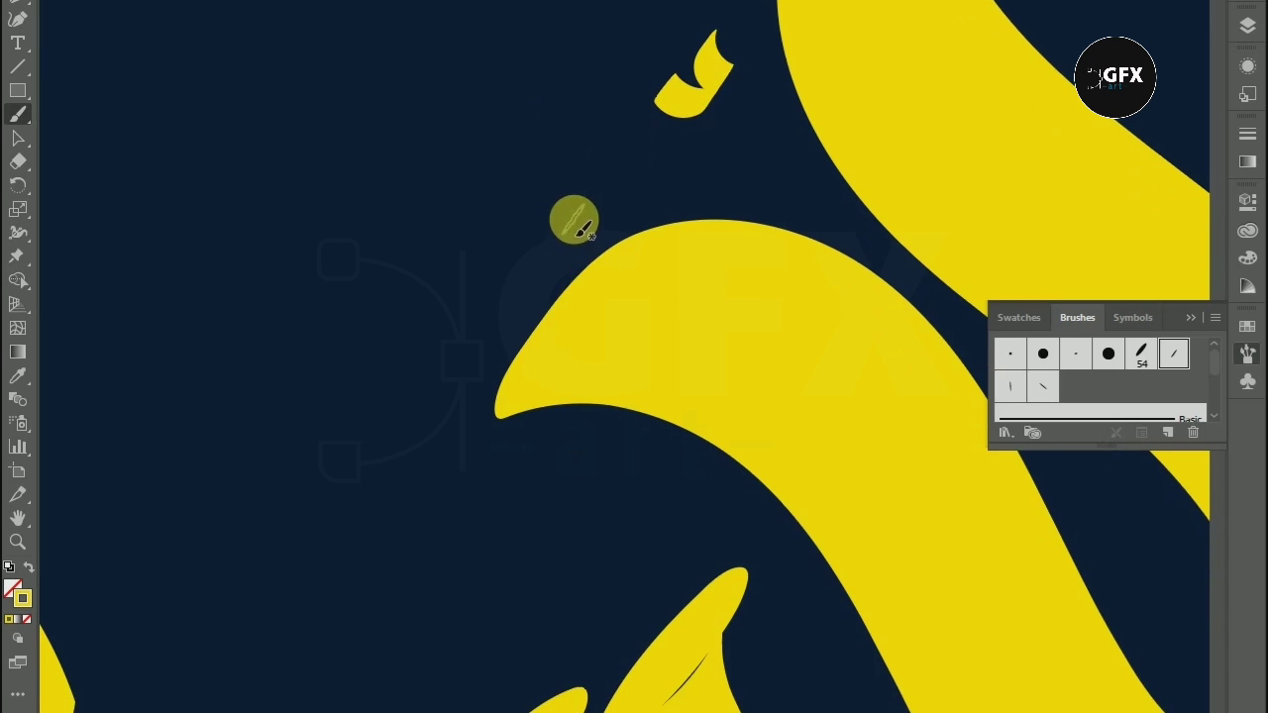
{"action": "scroll", "coordinate": [575, 218], "scroll_direction": "down", "scroll_amount": 2}
{"action": "scroll", "coordinate": [582, 213], "scroll_direction": "down", "scroll_amount": 3}
{"action": "scroll", "coordinate": [582, 210], "scroll_direction": "down", "scroll_amount": 2}
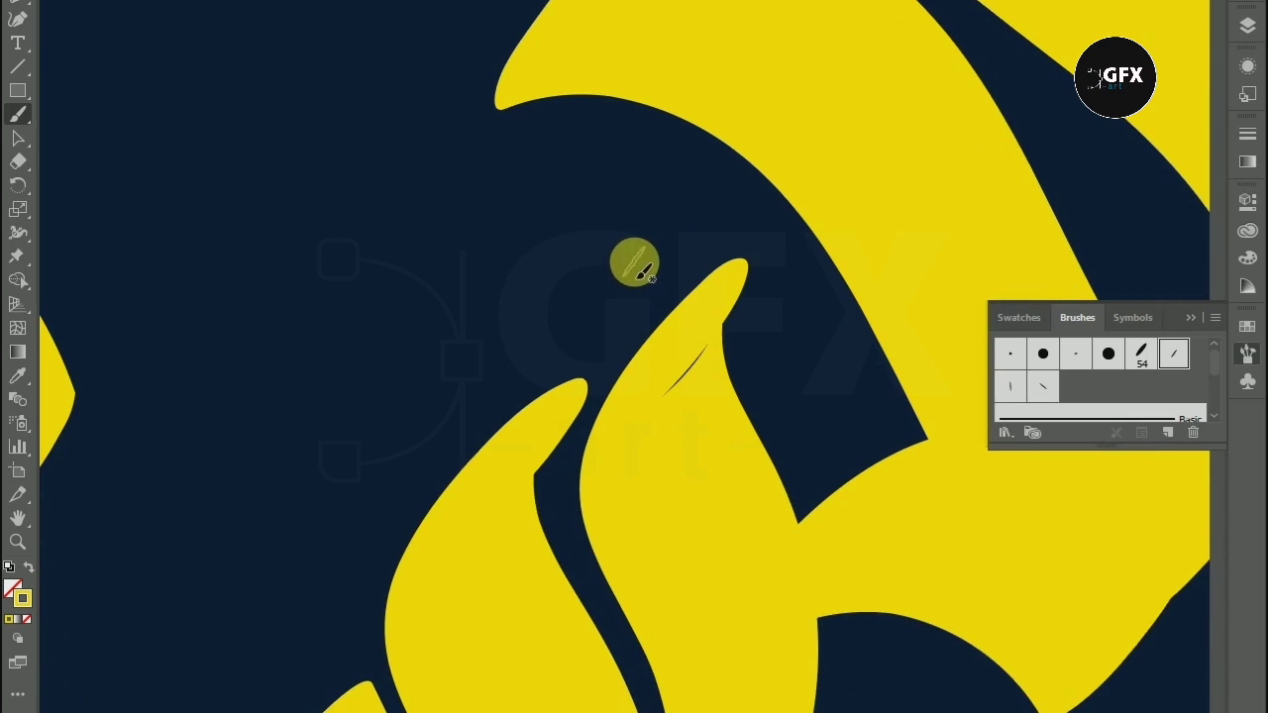
{"action": "mouse_move", "coordinate": [629, 267]}
{"action": "left_mouse_down"}
{"action": "mouse_move", "coordinate": [608, 255]}
{"action": "mouse_move", "coordinate": [645, 164]}
{"action": "left_mouse_up"}
{"action": "scroll", "coordinate": [560, 294], "scroll_direction": "down", "scroll_amount": 1}
{"action": "scroll", "coordinate": [758, 354], "scroll_direction": "down", "scroll_amount": 1}
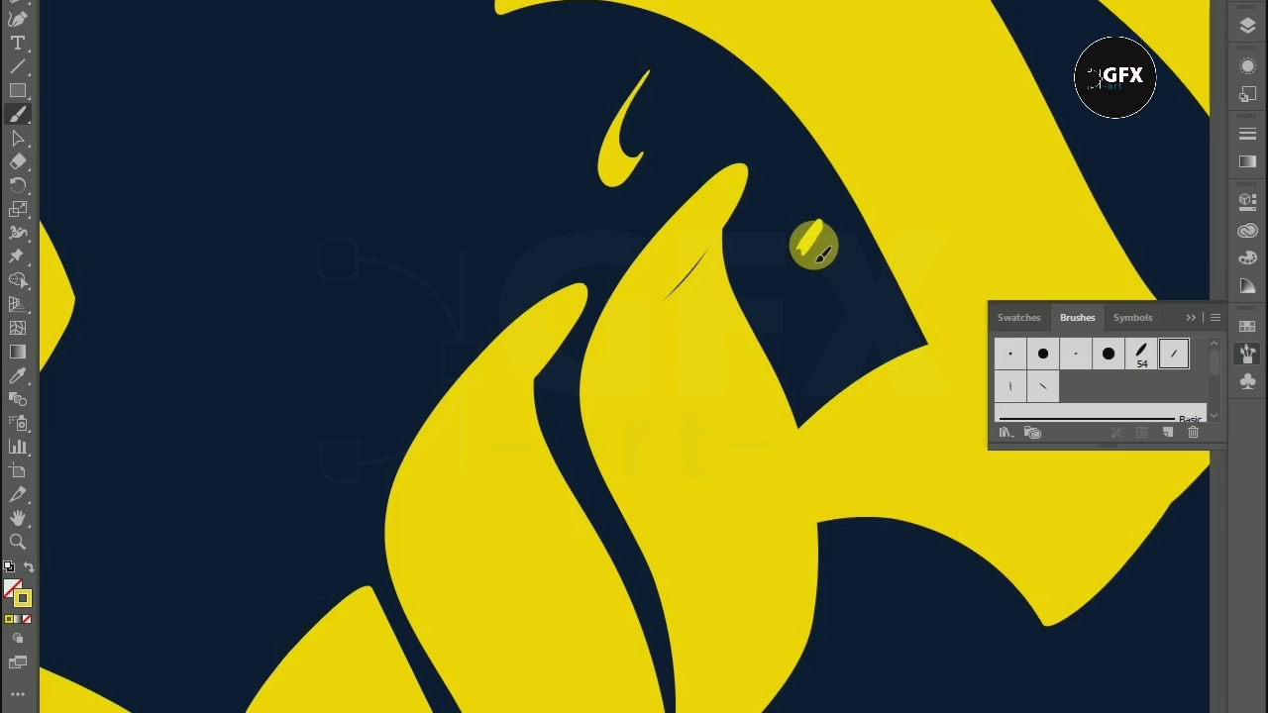
{"action": "left_click_drag", "start_coordinate": [809, 271], "coordinate": [796, 290]}
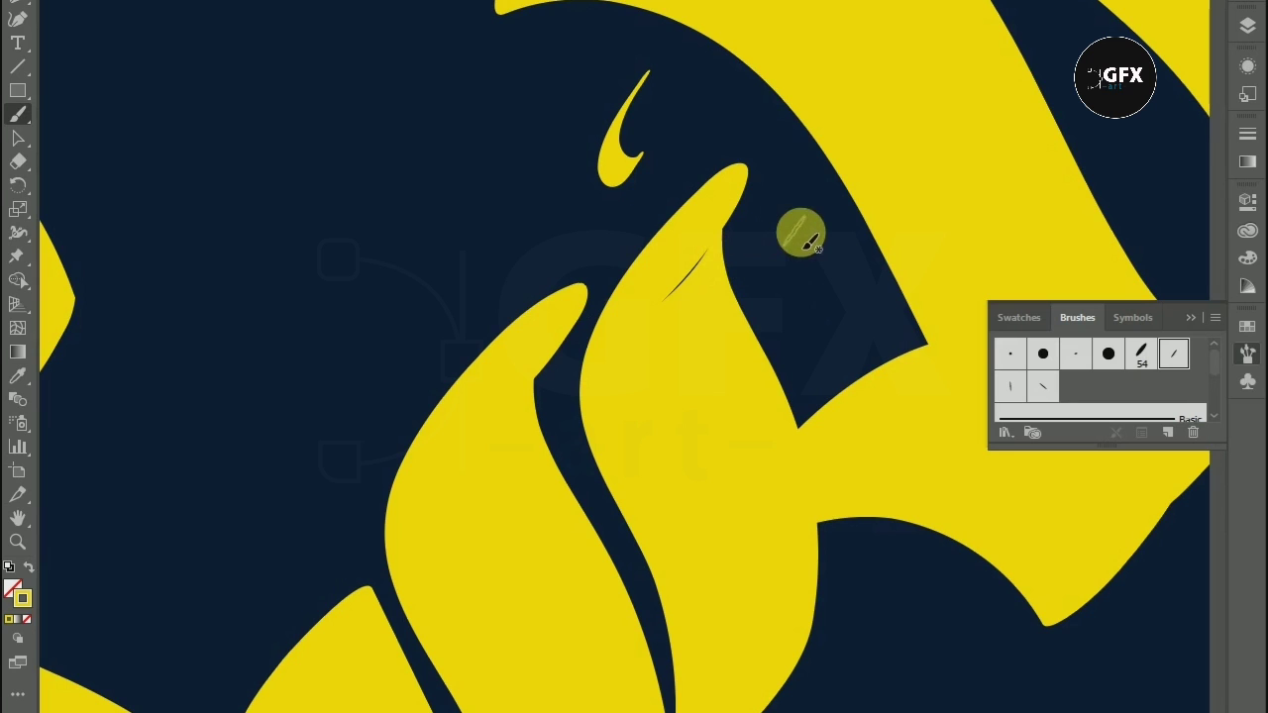
{"action": "left_click_drag", "start_coordinate": [804, 234], "coordinate": [797, 289]}
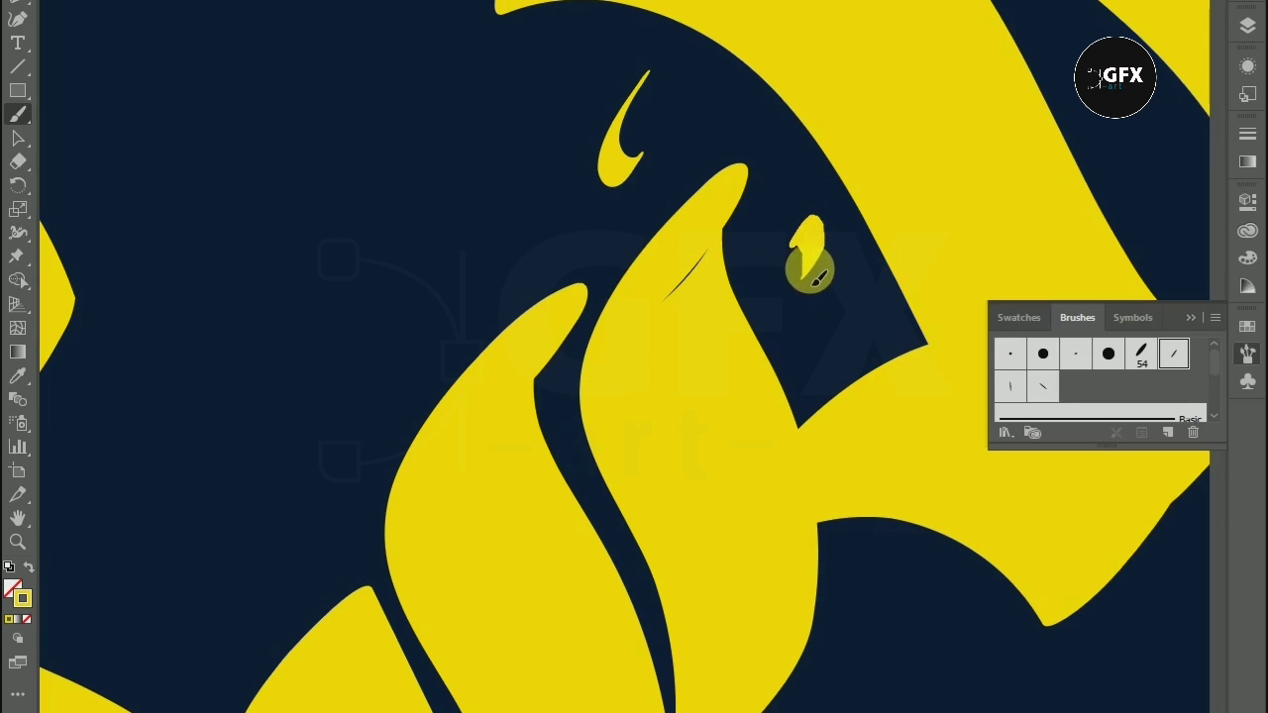
Step: Paint a teardrop-shaped yellow diacritic inside the lower loop, redrawing a misplaced attempt
{"action": "scroll", "coordinate": [618, 274], "scroll_direction": "down", "scroll_amount": 1}
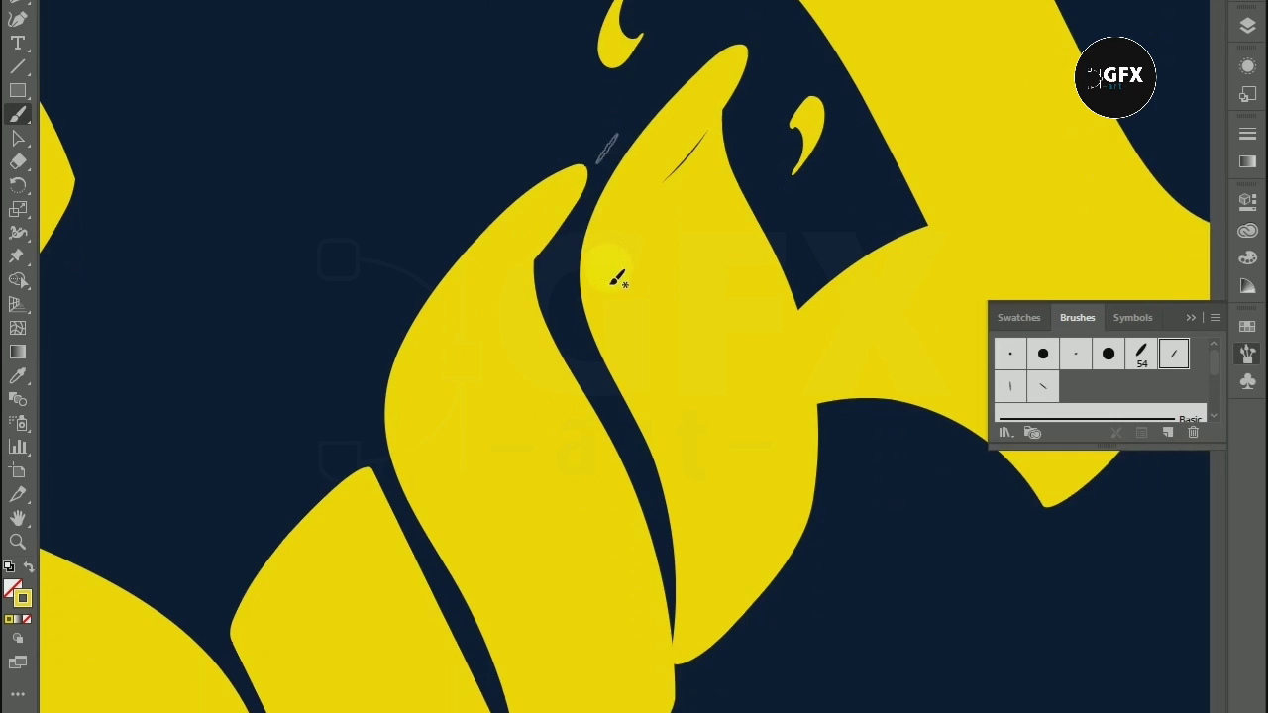
{"action": "scroll", "coordinate": [619, 274], "scroll_direction": "down", "scroll_amount": 2}
{"action": "scroll", "coordinate": [628, 275], "scroll_direction": "down", "scroll_amount": 2}
{"action": "scroll", "coordinate": [298, 552], "scroll_direction": "down", "scroll_amount": 1}
{"action": "scroll", "coordinate": [292, 509], "scroll_direction": "down", "scroll_amount": 3}
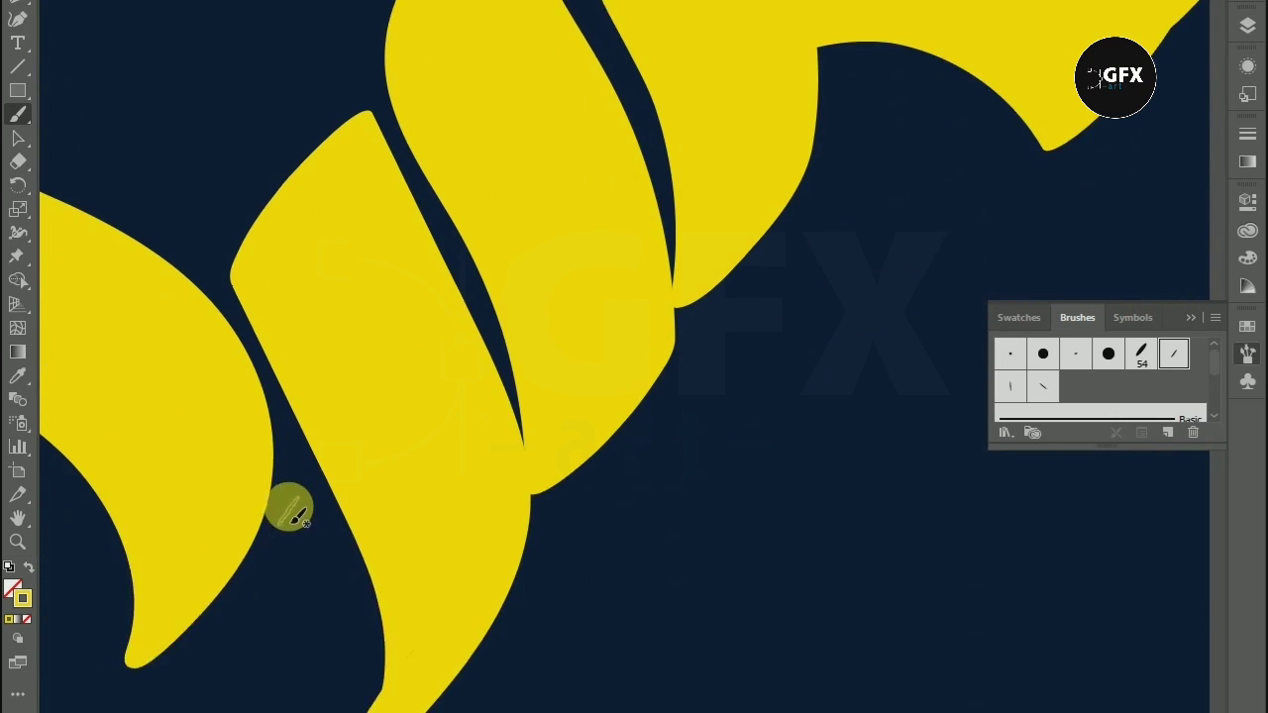
{"action": "scroll", "coordinate": [298, 515], "scroll_direction": "down", "scroll_amount": 3}
{"action": "left_click_drag", "start_coordinate": [323, 479], "coordinate": [290, 567]}
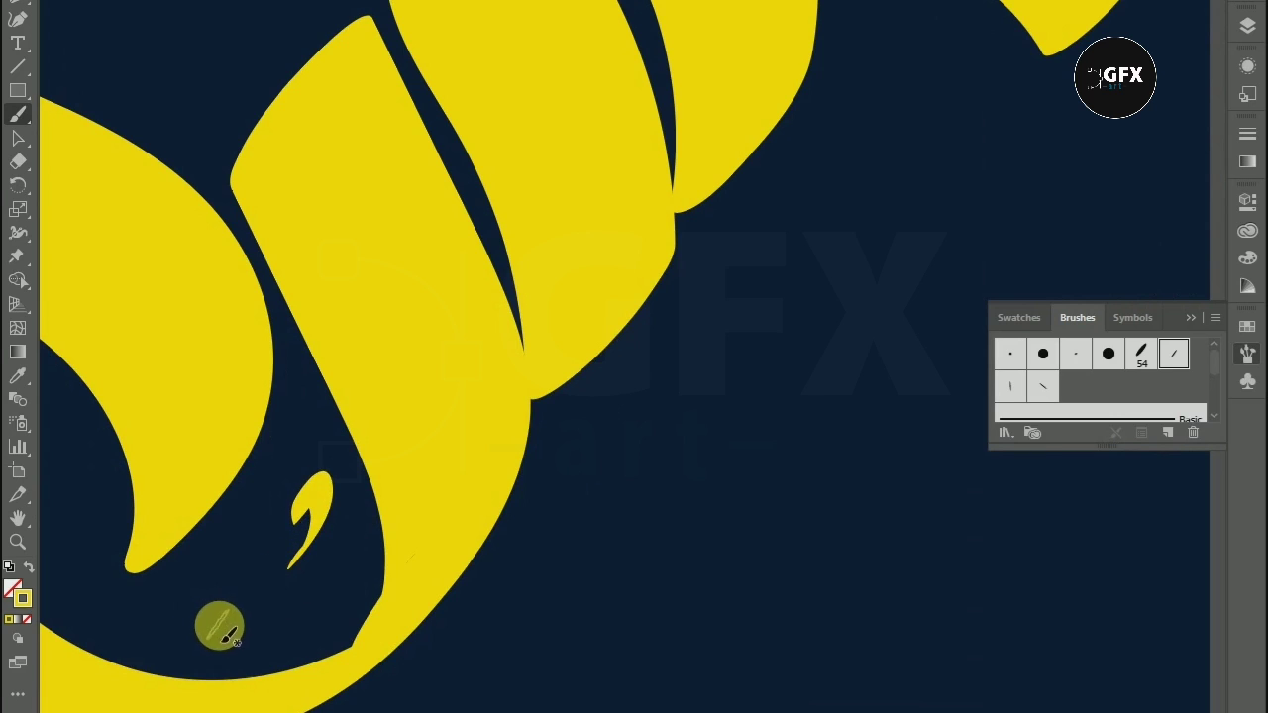
{"action": "key", "text": "ctrl+z"}
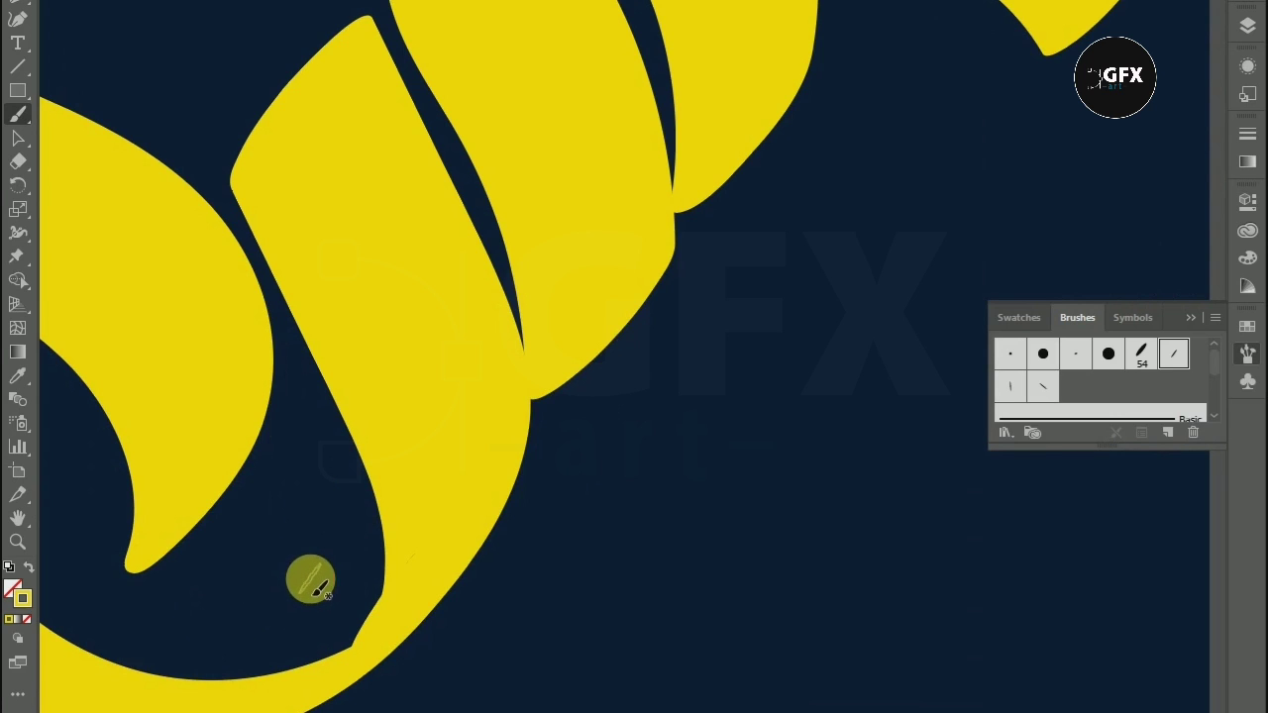
{"action": "left_click_drag", "start_coordinate": [297, 585], "coordinate": [335, 506]}
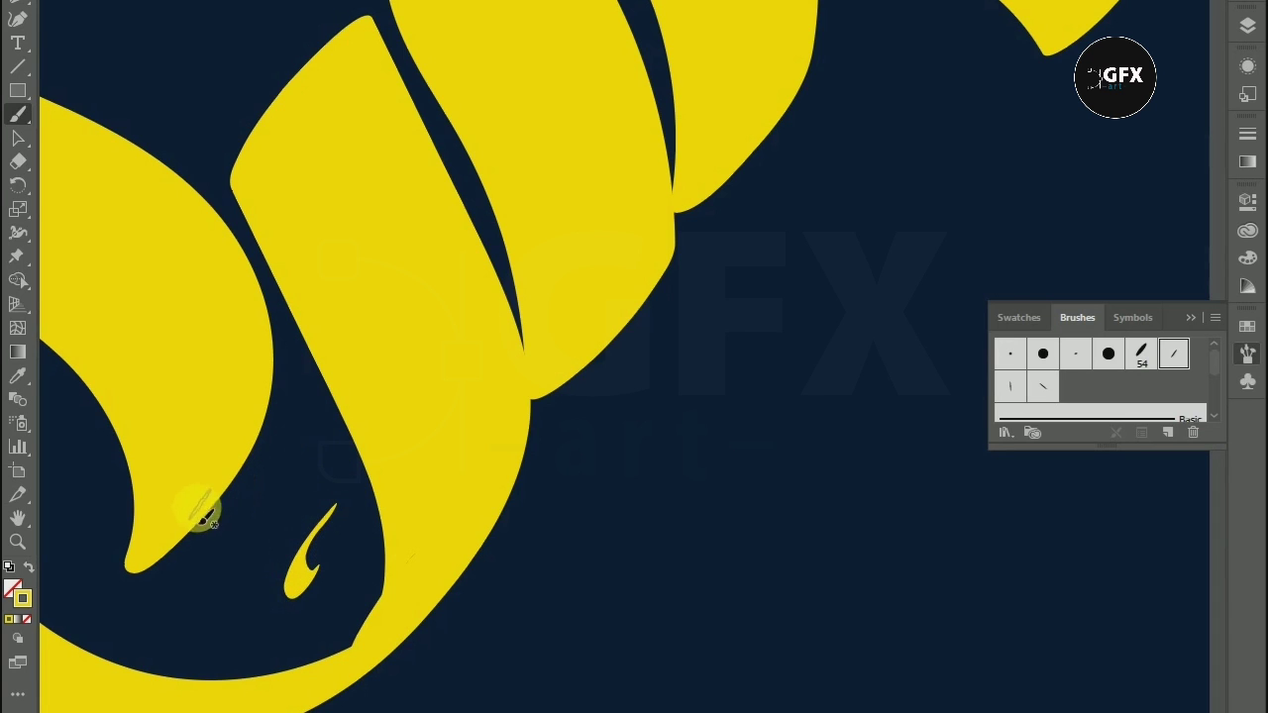
Step: Add a second hooked diacritic inside the lower loop, left of the first
{"action": "scroll", "coordinate": [159, 573], "scroll_direction": "down", "scroll_amount": 2}
{"action": "scroll", "coordinate": [154, 570], "scroll_direction": "down", "scroll_amount": 2}
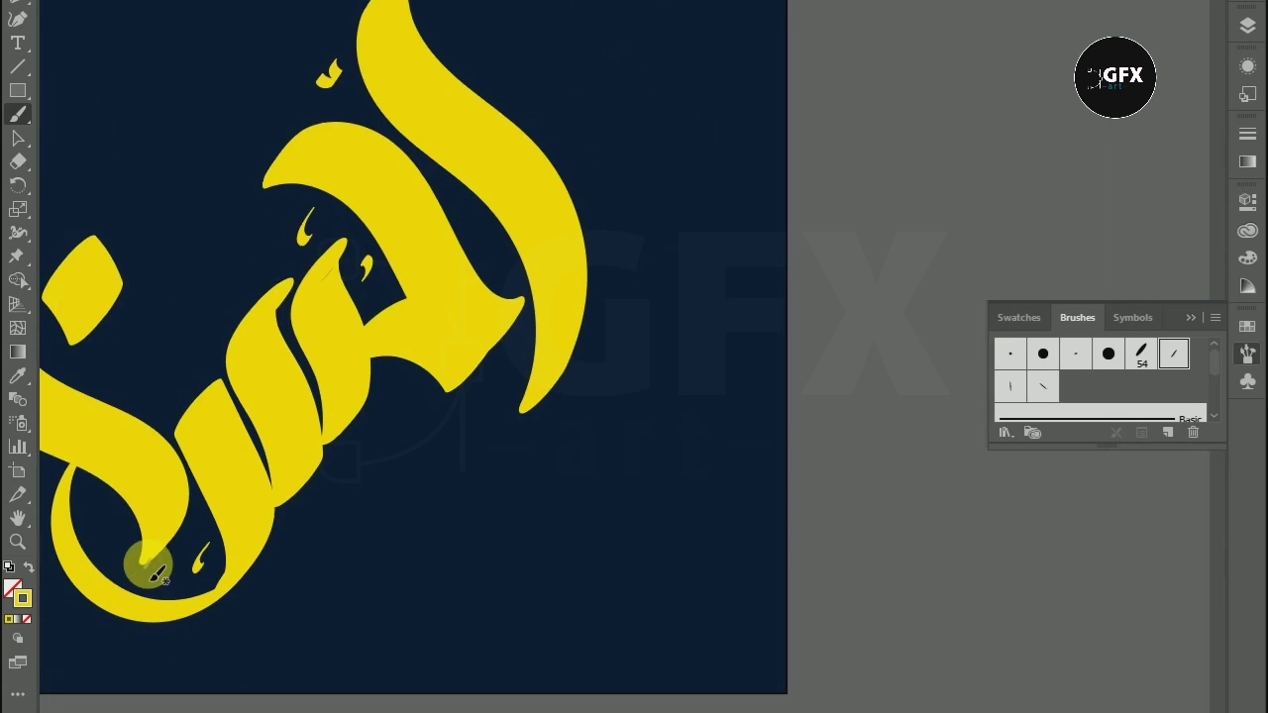
{"action": "scroll", "coordinate": [104, 555], "scroll_direction": "left", "scroll_amount": 2}
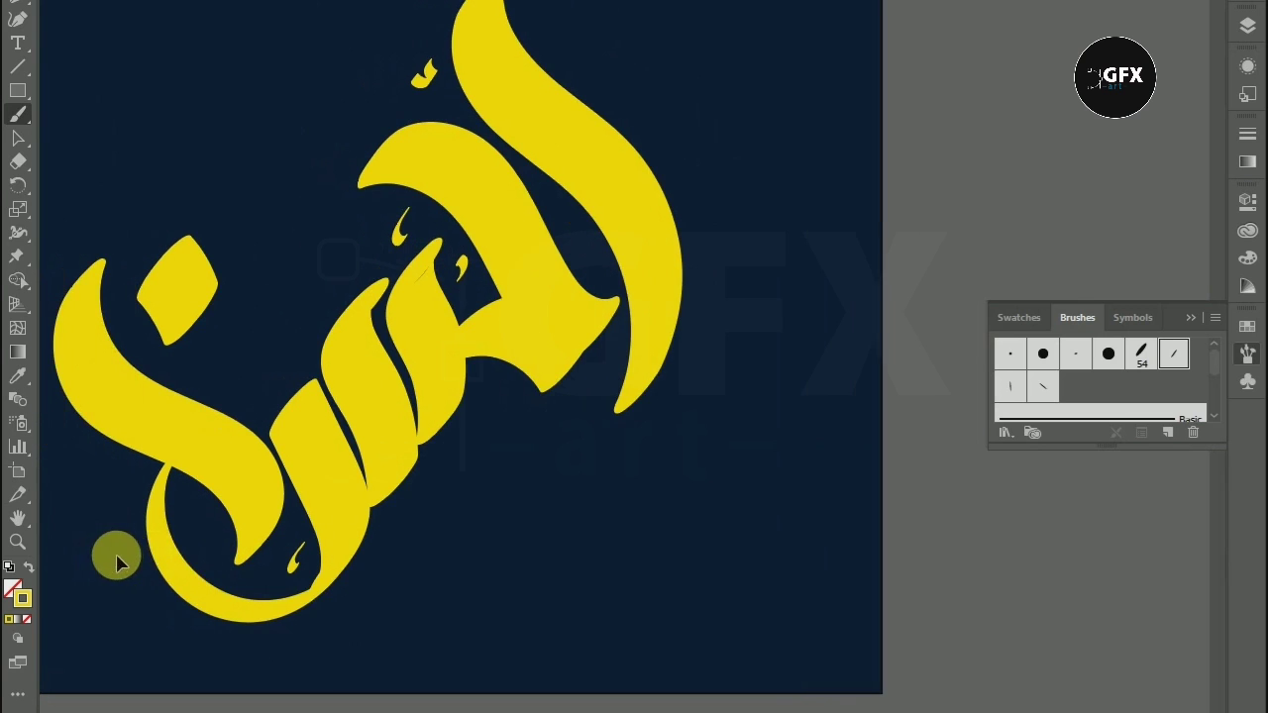
{"action": "scroll", "coordinate": [148, 552], "scroll_direction": "left", "scroll_amount": 1}
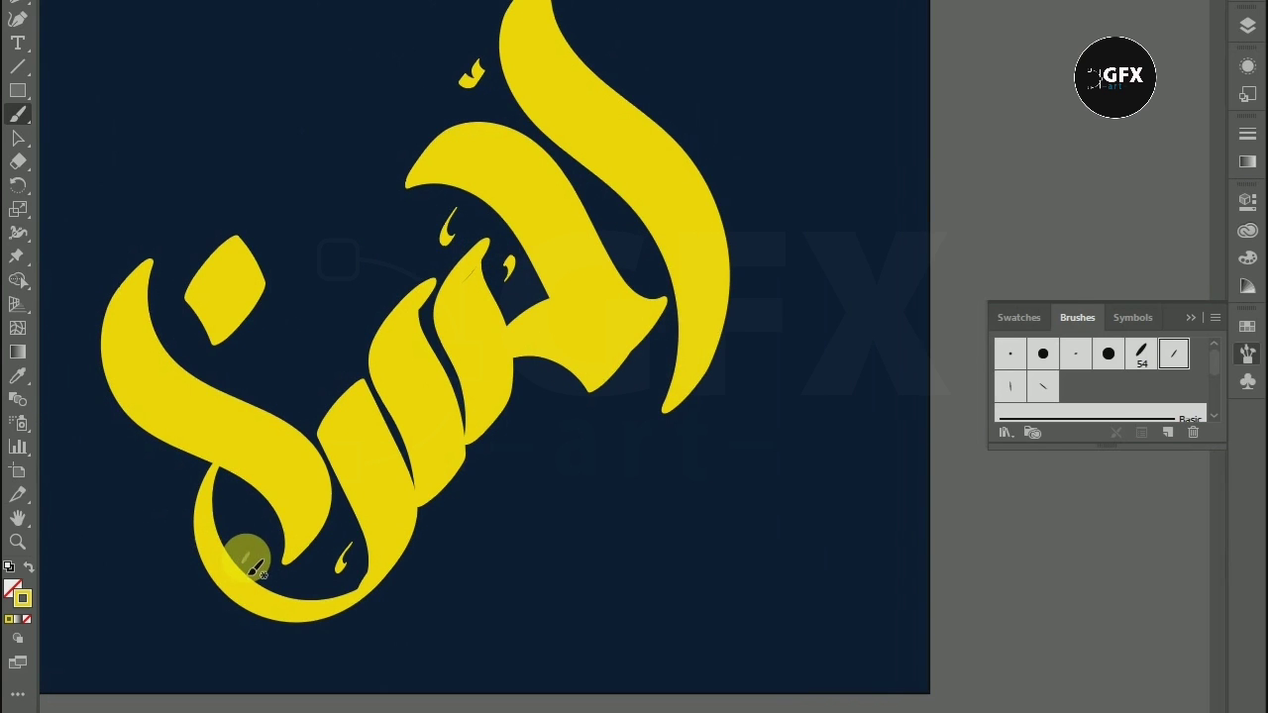
{"action": "scroll", "coordinate": [255, 567], "scroll_direction": "up", "scroll_amount": 3}
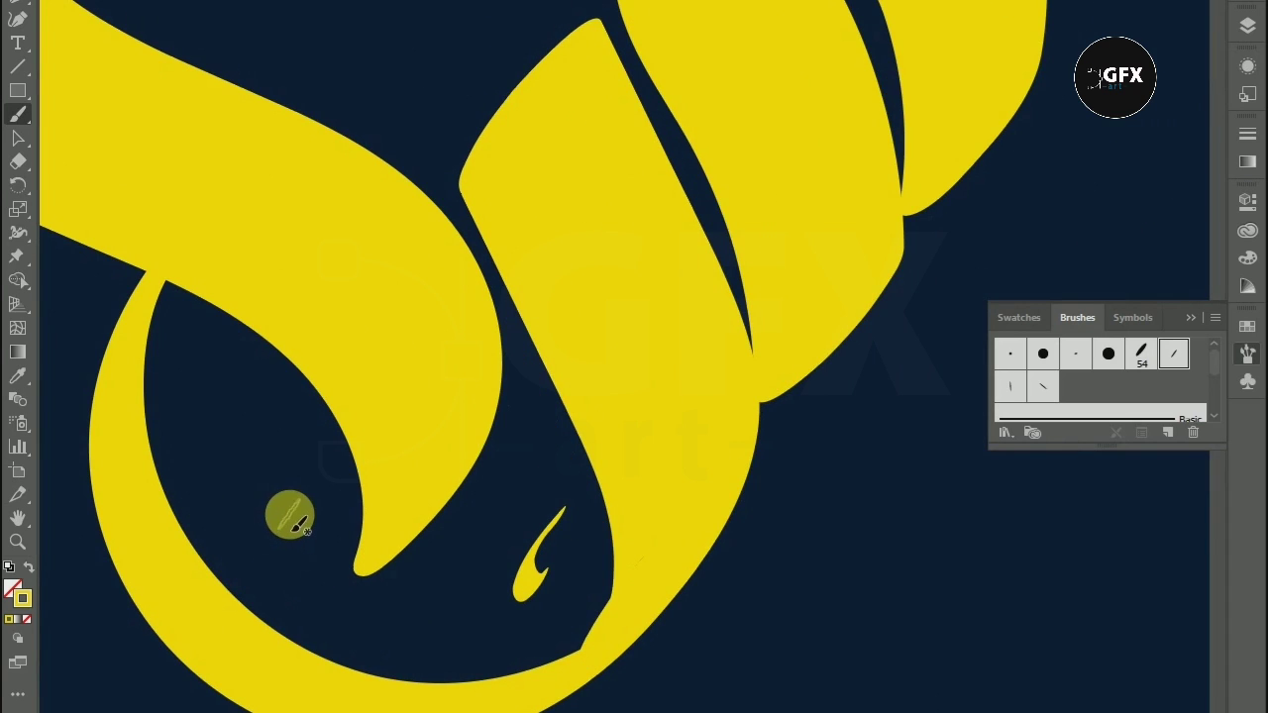
{"action": "left_click_drag", "start_coordinate": [280, 531], "coordinate": [308, 452]}
{"action": "scroll", "coordinate": [317, 419], "scroll_direction": "down", "scroll_amount": 4}
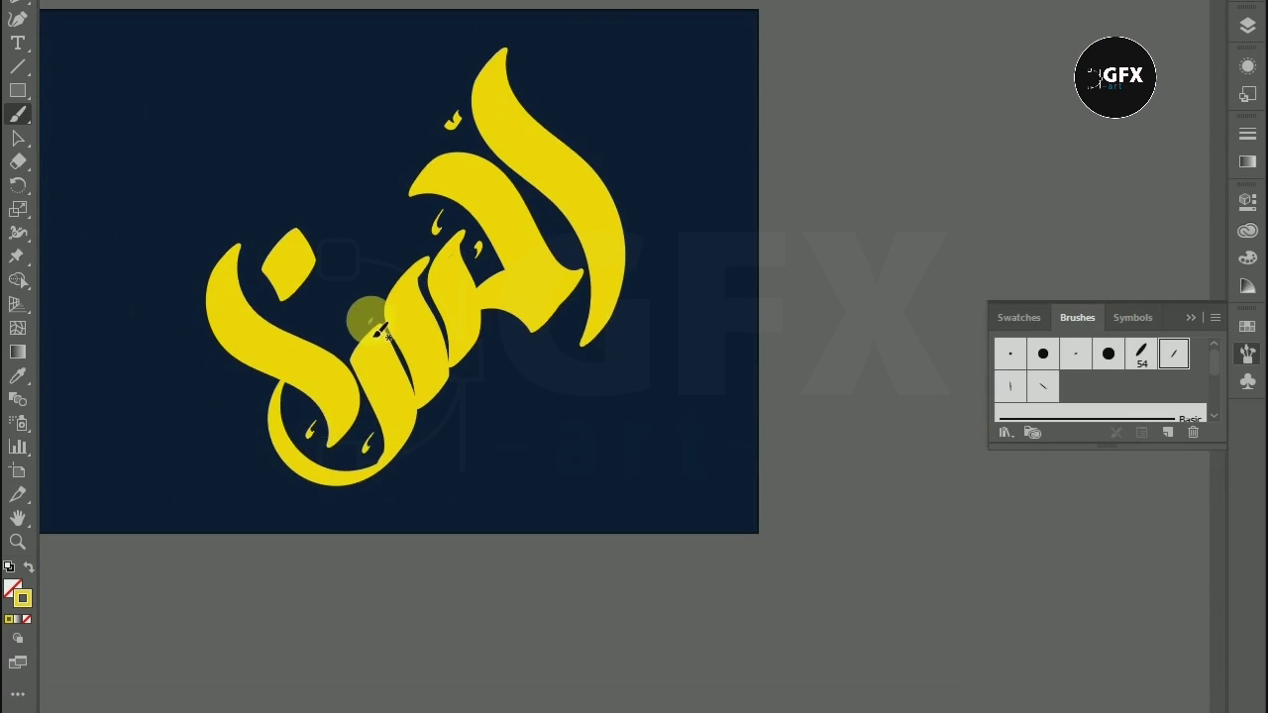
{"action": "scroll", "coordinate": [368, 317], "scroll_direction": "up", "scroll_amount": 1}
{"action": "scroll", "coordinate": [379, 329], "scroll_direction": "up", "scroll_amount": 2}
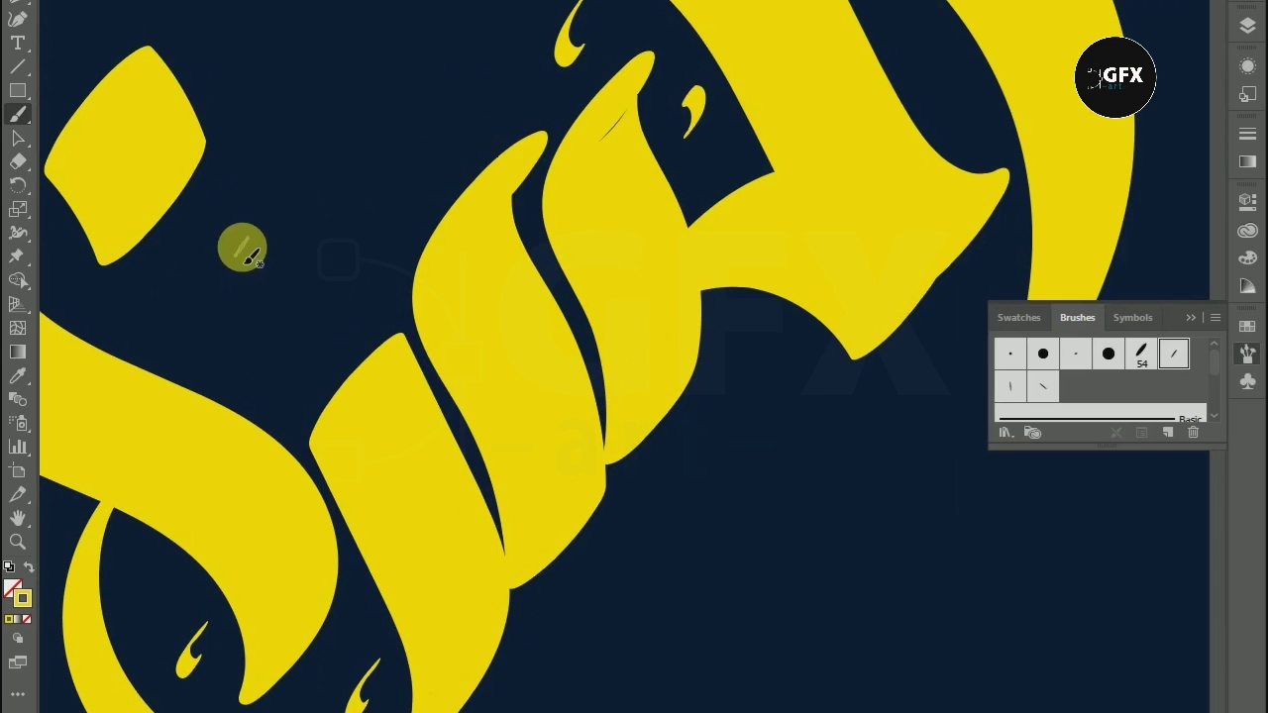
Step: Paint a short yellow diacritic stroke with a thin rising flick beside the diamond dot
{"action": "mouse_move", "coordinate": [253, 257]}
{"action": "left_mouse_down"}
{"action": "mouse_move", "coordinate": [258, 278]}
{"action": "mouse_move", "coordinate": [280, 266]}
{"action": "mouse_move", "coordinate": [294, 276]}
{"action": "left_mouse_up"}
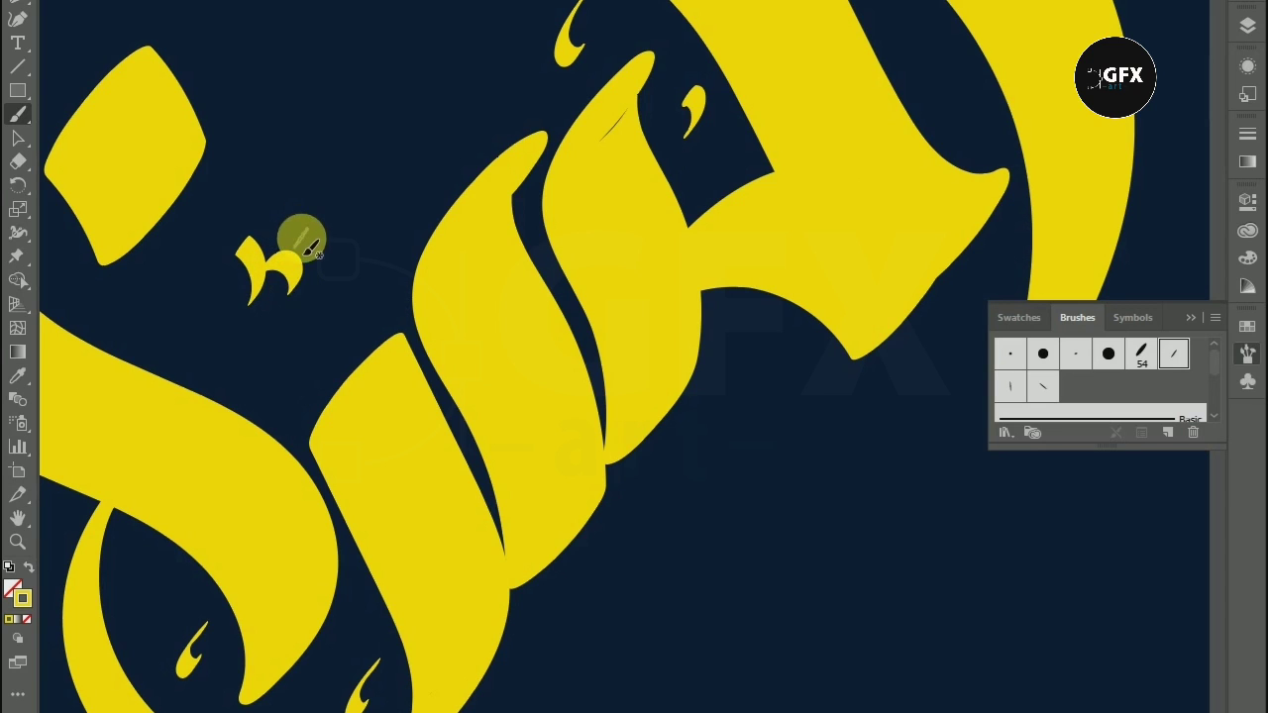
{"action": "left_click_drag", "start_coordinate": [285, 236], "coordinate": [315, 160]}
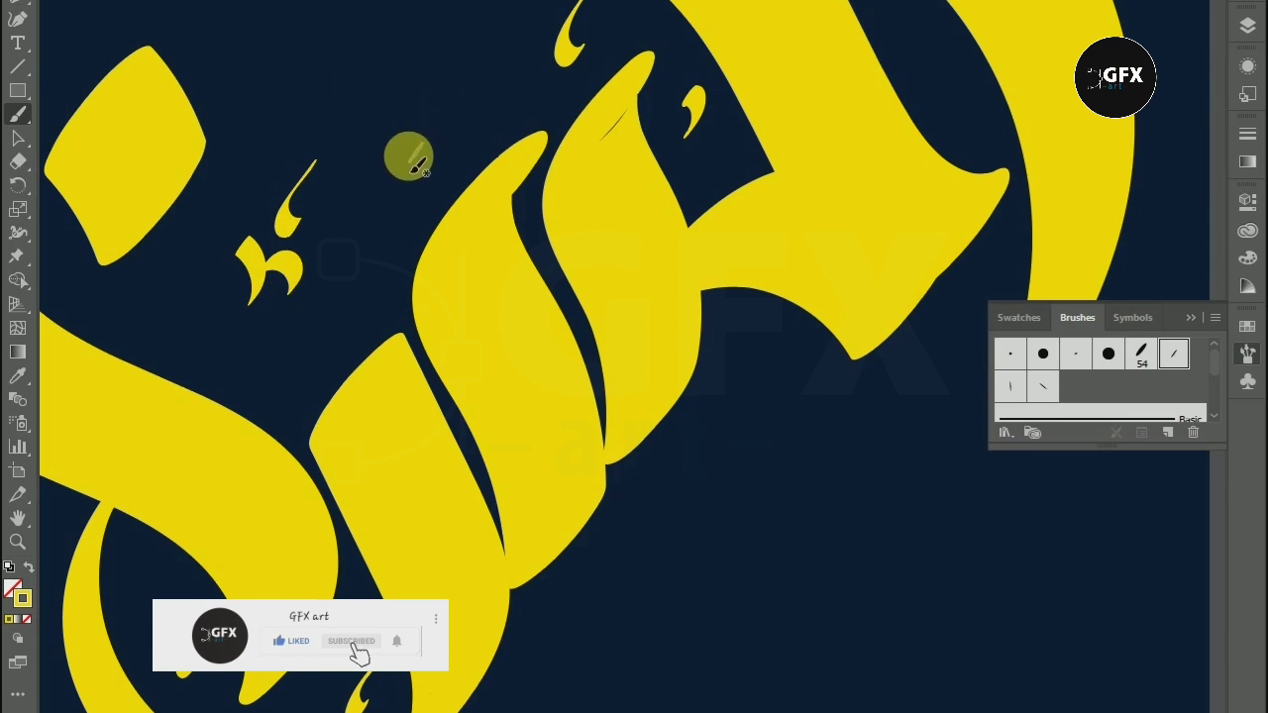
{"action": "scroll", "coordinate": [379, 216], "scroll_direction": "down", "scroll_amount": 1}
{"action": "scroll", "coordinate": [347, 70], "scroll_direction": "down", "scroll_amount": 1}
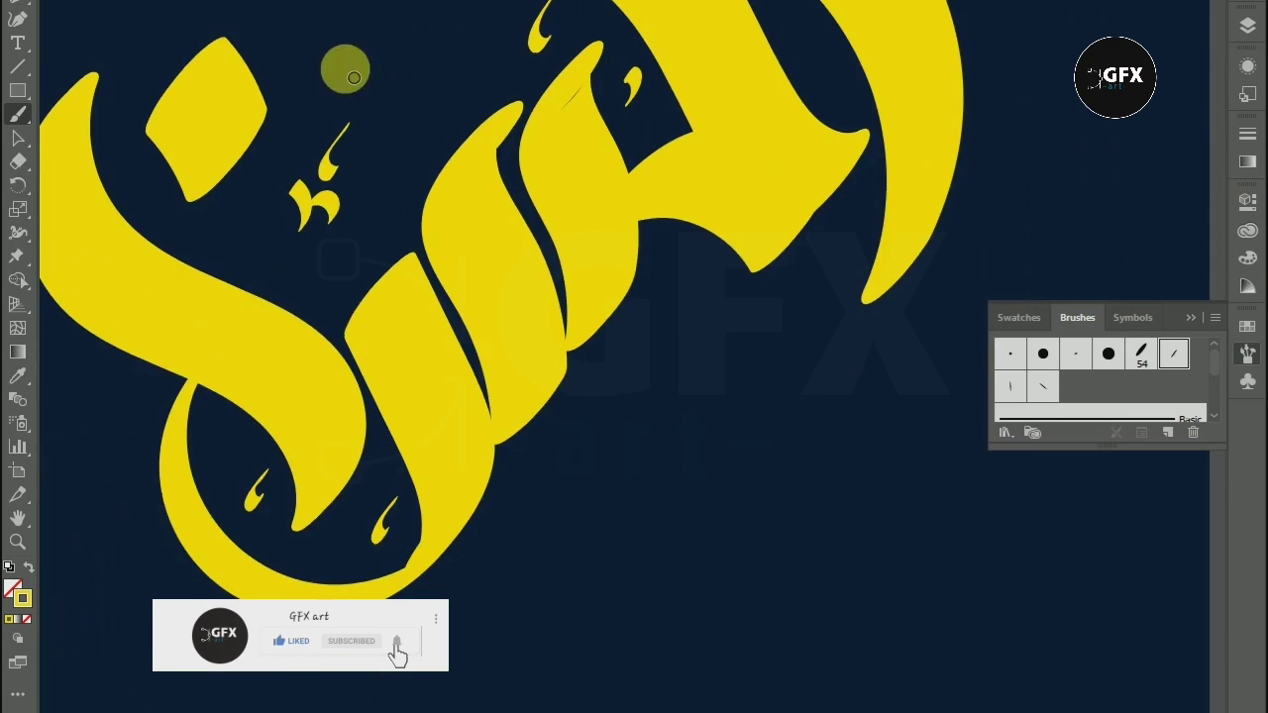
{"action": "scroll", "coordinate": [297, 92], "scroll_direction": "down", "scroll_amount": 1}
{"action": "scroll", "coordinate": [339, 111], "scroll_direction": "down", "scroll_amount": 1}
Step: Zoom out to view the whole piece and collapse the floating Brushes panel
{"action": "scroll", "coordinate": [380, 99], "scroll_direction": "down", "scroll_amount": 1}
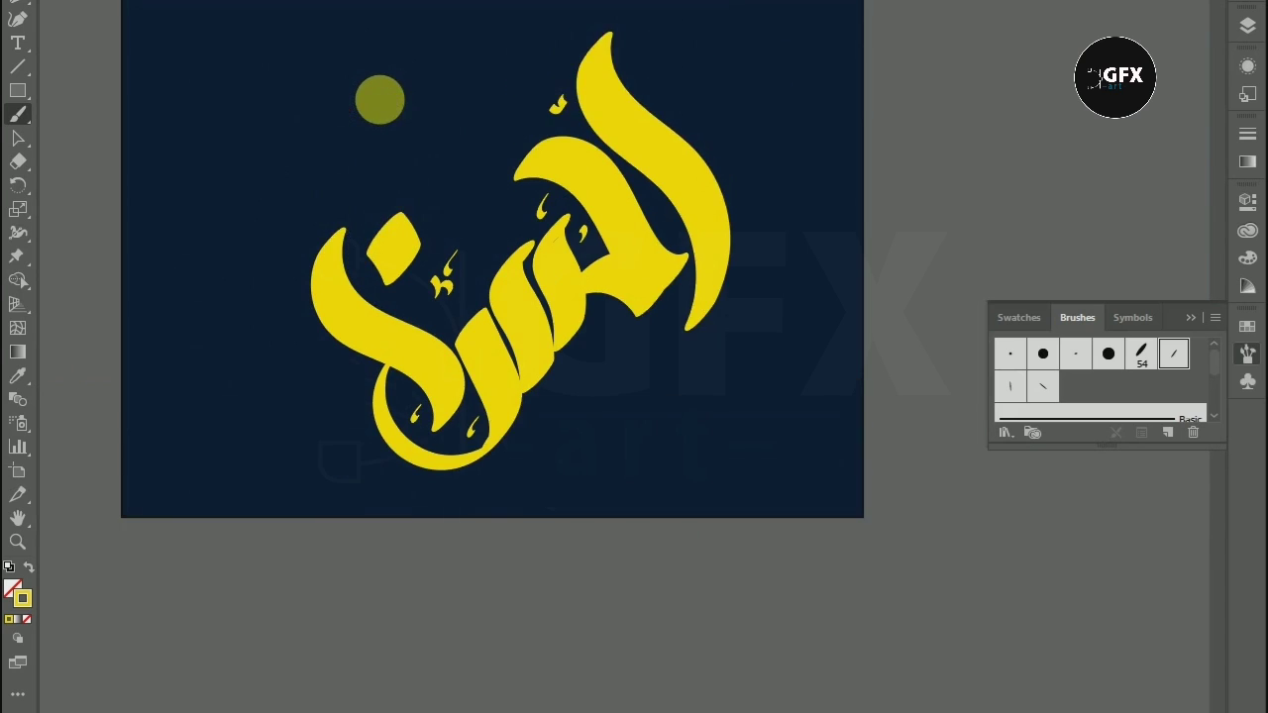
{"action": "scroll", "coordinate": [362, 102], "scroll_direction": "down", "scroll_amount": 3}
{"action": "scroll", "coordinate": [358, 76], "scroll_direction": "up", "scroll_amount": 1}
{"action": "scroll", "coordinate": [358, 75], "scroll_direction": "up", "scroll_amount": 2}
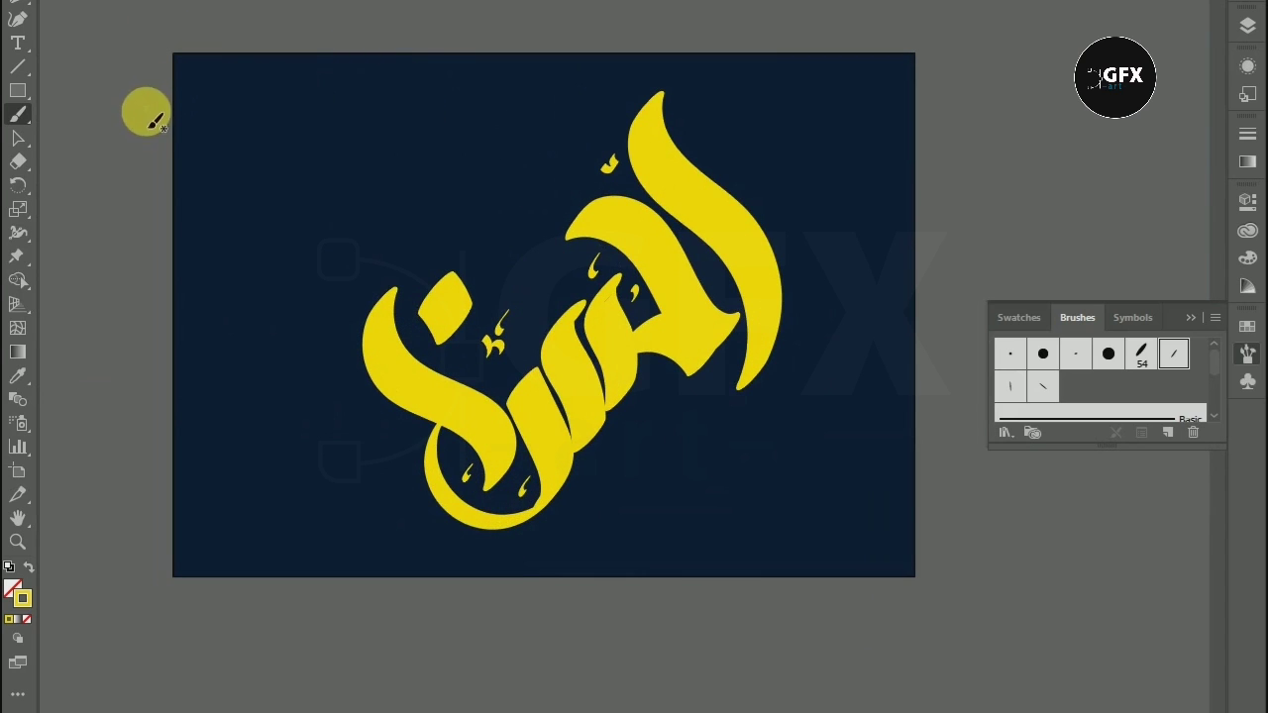
{"action": "left_click", "coordinate": [1189, 318]}
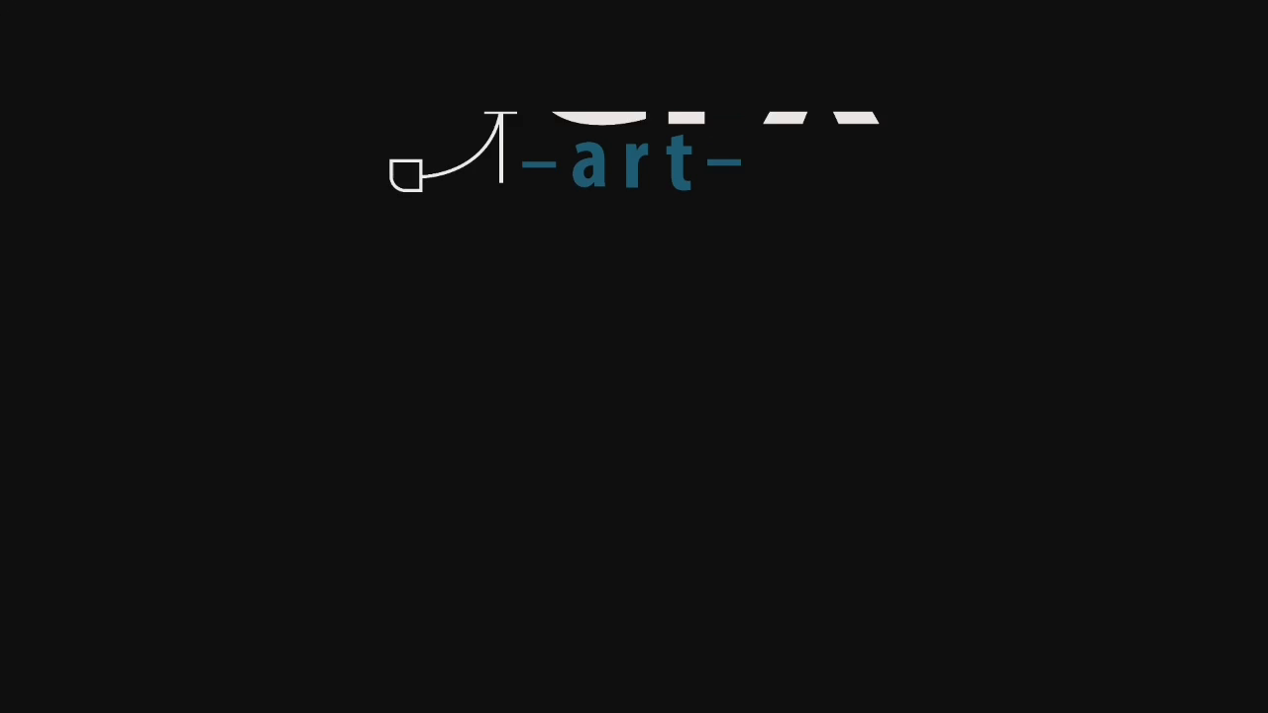